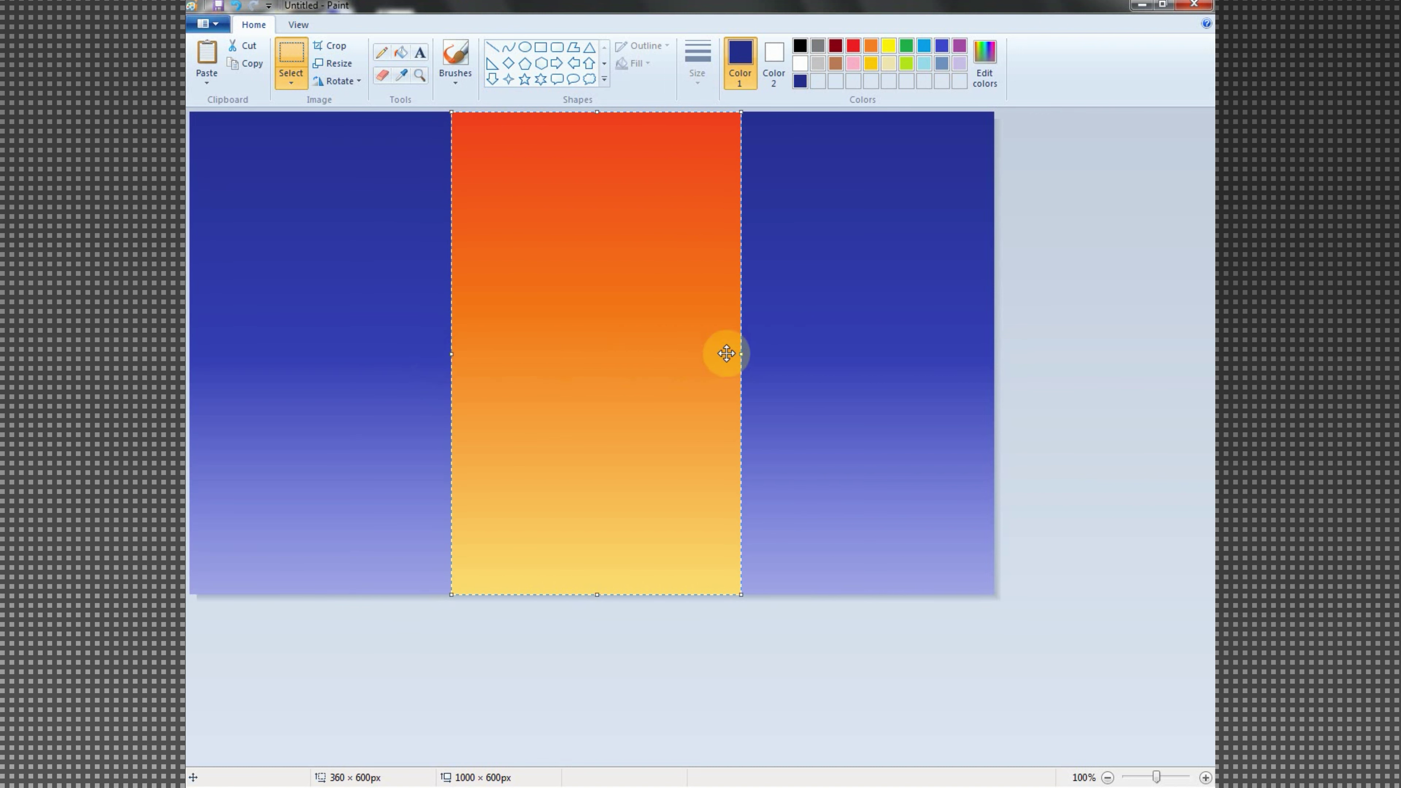
Step: Select the whole blue and orange picture, and divide the blank canvas into colour bands with two diagonal lines from upper right to lower left
{"action": "left_click", "coordinate": [291, 77]}
{"action": "left_click", "coordinate": [335, 176]}
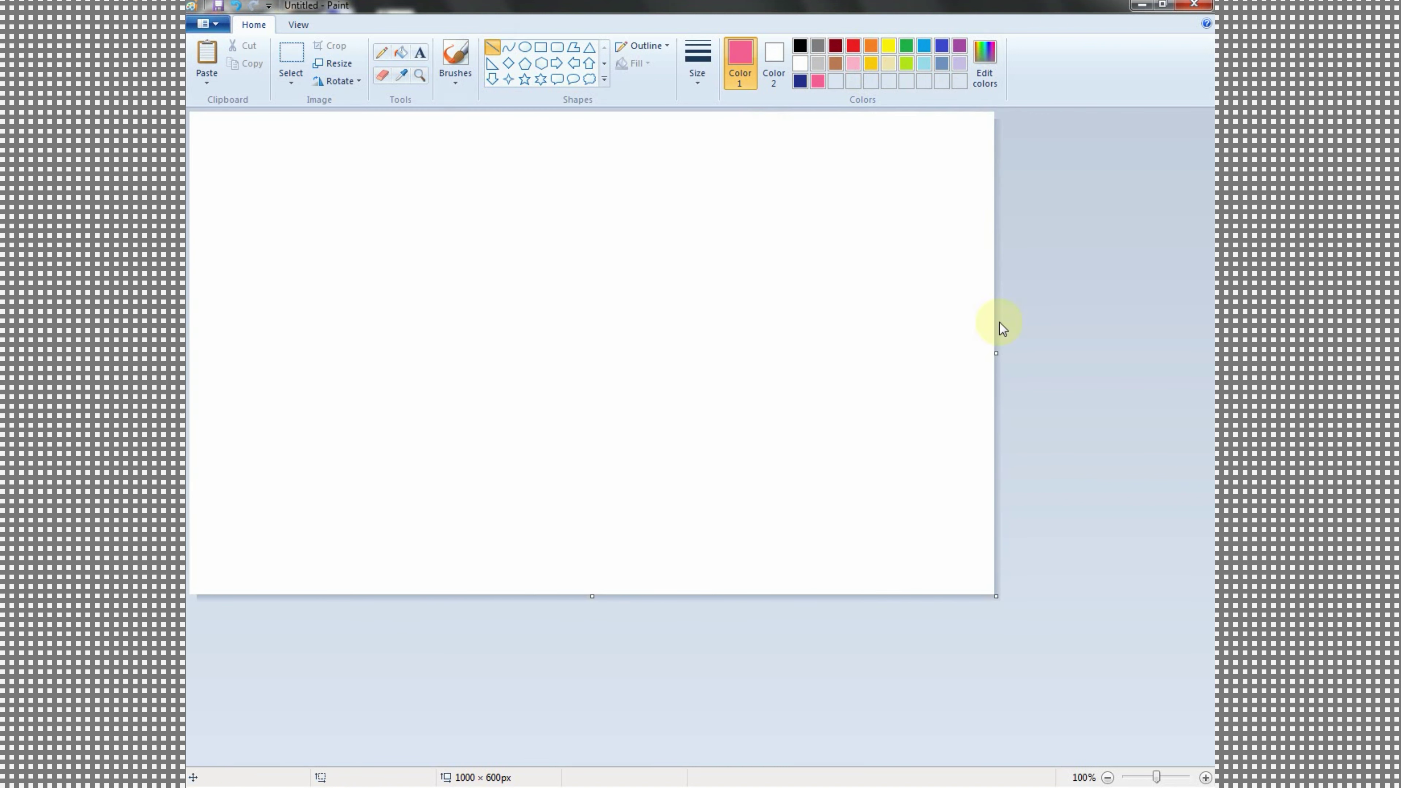
{"action": "left_click_drag", "start_coordinate": [996, 312], "coordinate": [595, 597]}
{"action": "left_click_drag", "start_coordinate": [901, 111], "coordinate": [192, 564]}
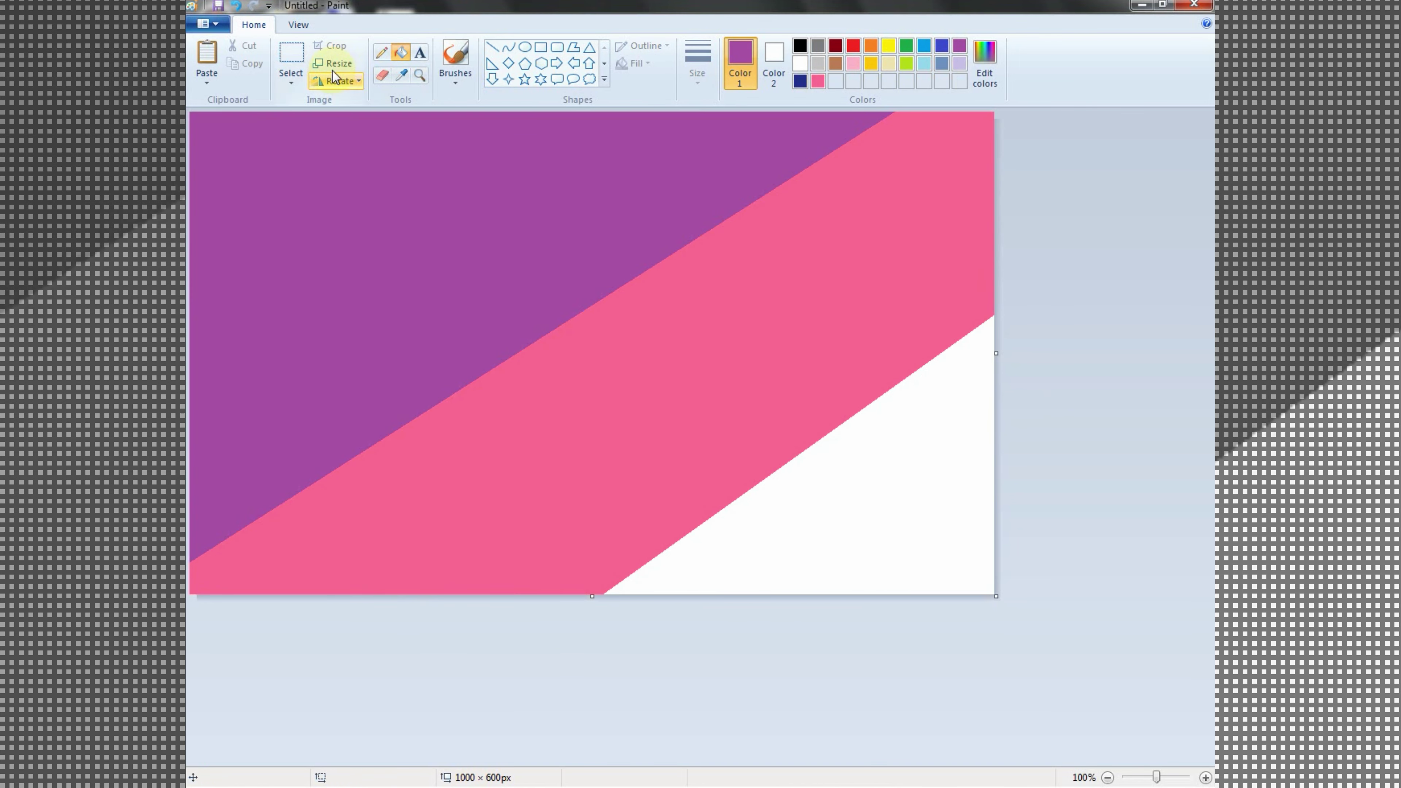
Step: Squeeze the purple and pink canvas to 1 px wide and resize it back to 1000 px horizontally to blend a vertical gradient
{"action": "left_click", "coordinate": [333, 63]}
{"action": "type", "text": "1000"}
{"action": "key", "text": "Return"}
{"action": "key", "text": "ctrl+w"}
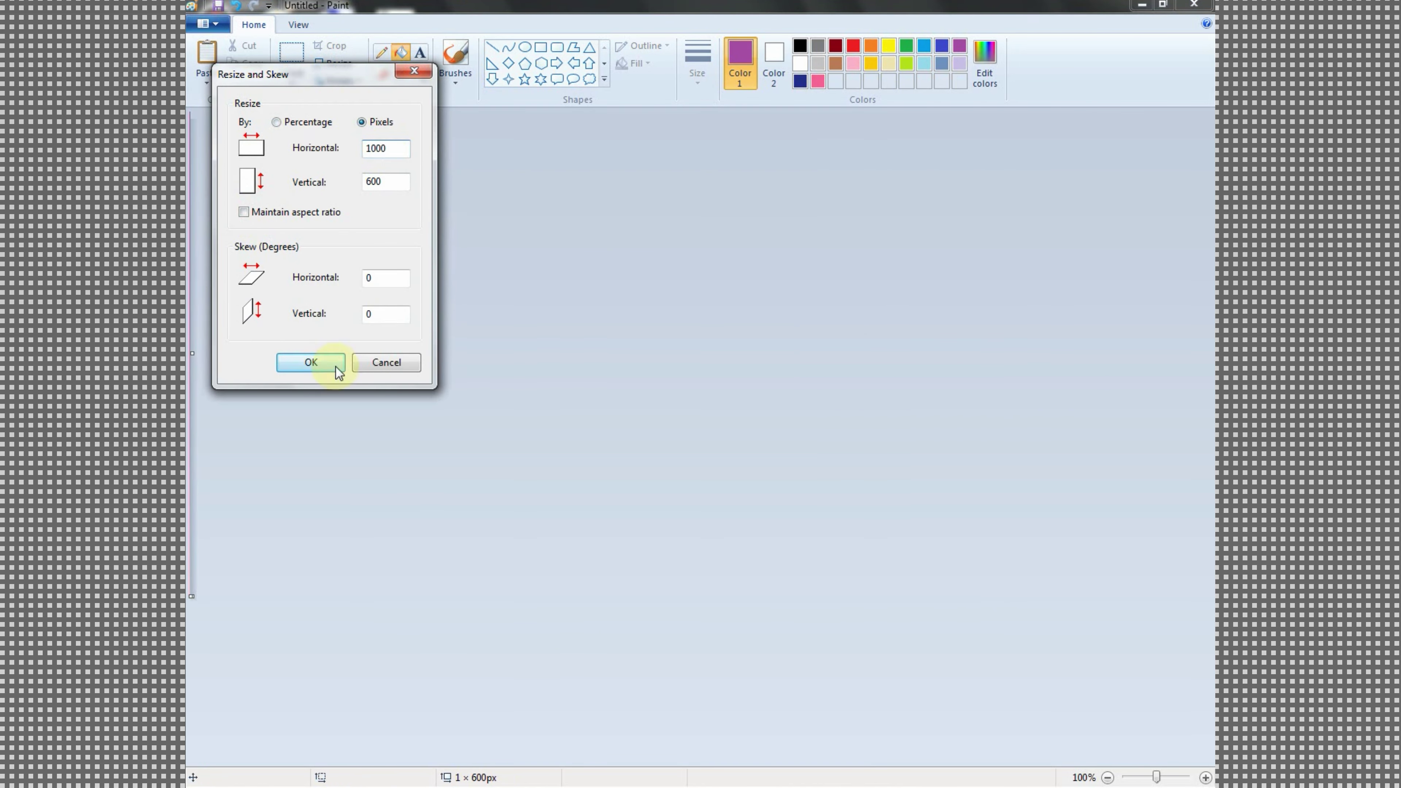
{"action": "left_click", "coordinate": [311, 362]}
Step: Combine the pasted blue and orange picture with the pink gradient, narrowing the pink panel to cover the left blue band
{"action": "key", "text": "ctrl+v"}
{"action": "left_click_drag", "start_coordinate": [193, 354], "coordinate": [453, 347]}
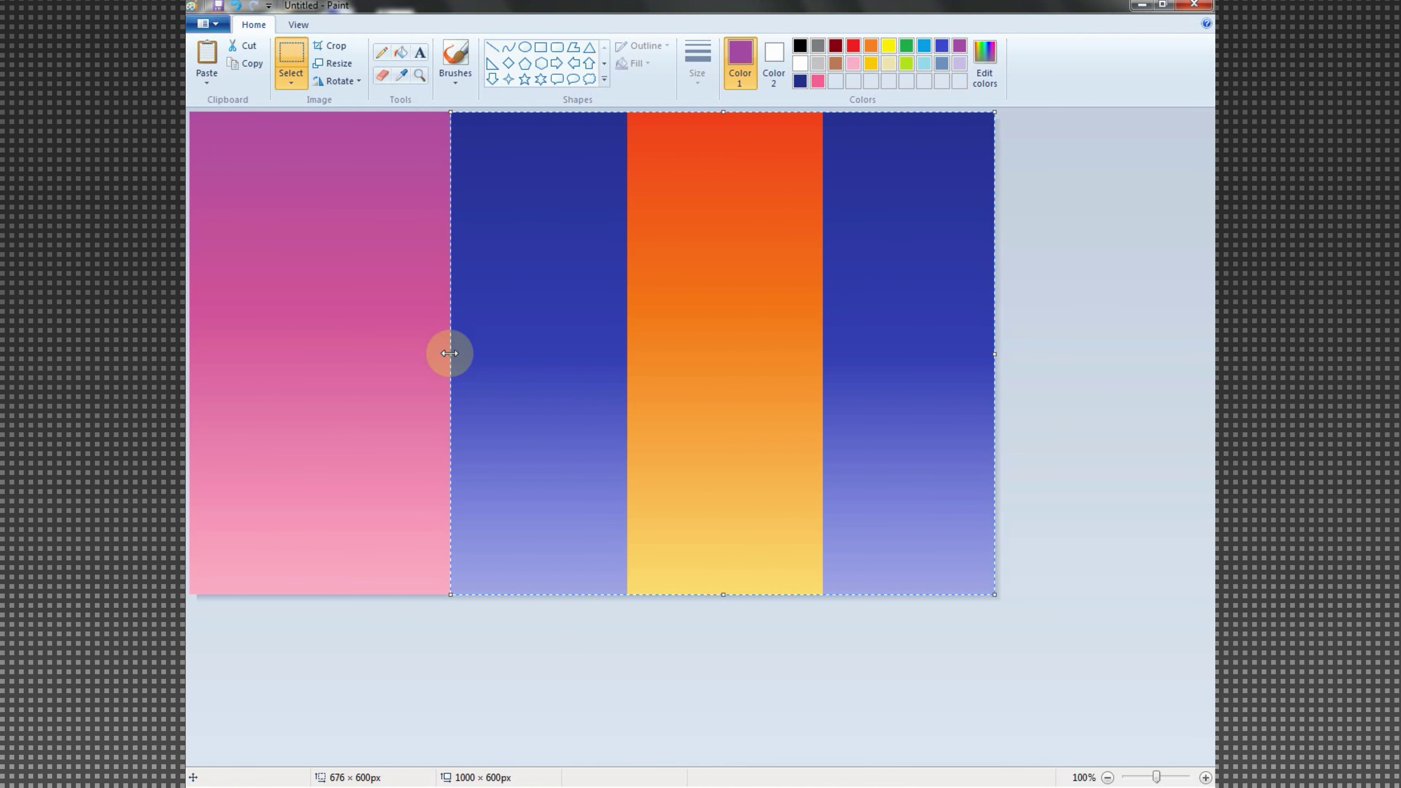
{"action": "key", "text": "Delete"}
{"action": "right_click", "coordinate": [453, 247]}
{"action": "left_click", "coordinate": [497, 325]}
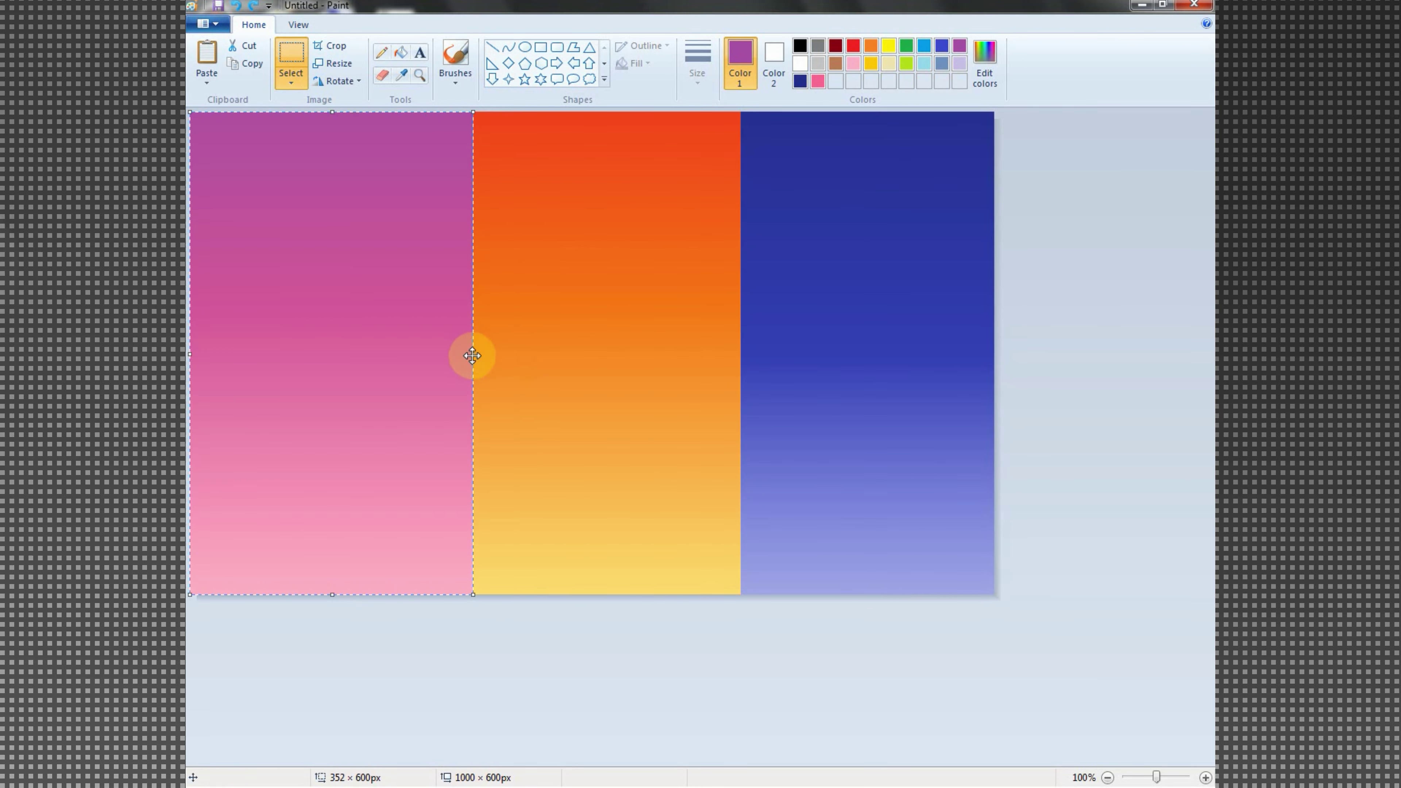
{"action": "left_click_drag", "start_coordinate": [472, 355], "coordinate": [457, 354]}
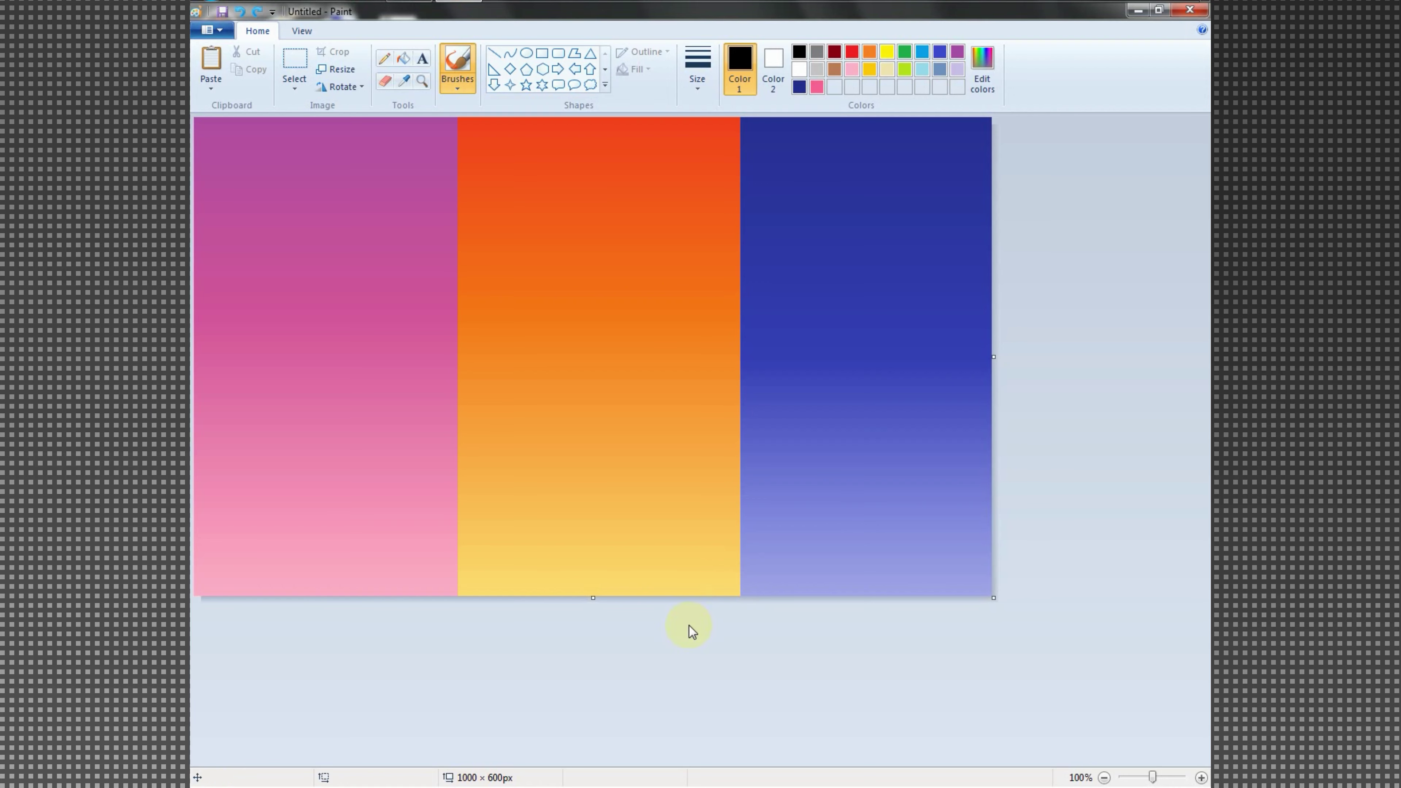
Step: Paint uneven black ground along the canvas bottom and a solid black tree trunk curving into a long branch over the pink panel
{"action": "mouse_move", "coordinate": [277, 553]}
{"action": "left_mouse_down"}
{"action": "mouse_move", "coordinate": [824, 543]}
{"action": "mouse_move", "coordinate": [979, 559]}
{"action": "mouse_move", "coordinate": [685, 584]}
{"action": "mouse_move", "coordinate": [814, 587]}
{"action": "mouse_move", "coordinate": [520, 574]}
{"action": "mouse_move", "coordinate": [223, 597]}
{"action": "mouse_move", "coordinate": [228, 568]}
{"action": "mouse_move", "coordinate": [405, 548]}
{"action": "mouse_move", "coordinate": [534, 594]}
{"action": "mouse_move", "coordinate": [795, 550]}
{"action": "mouse_move", "coordinate": [984, 554]}
{"action": "mouse_move", "coordinate": [226, 544]}
{"action": "left_mouse_up"}
{"action": "mouse_move", "coordinate": [681, 485]}
{"action": "left_mouse_down"}
{"action": "mouse_move", "coordinate": [666, 356]}
{"action": "mouse_move", "coordinate": [559, 271]}
{"action": "mouse_move", "coordinate": [453, 225]}
{"action": "mouse_move", "coordinate": [288, 206]}
{"action": "left_mouse_up"}
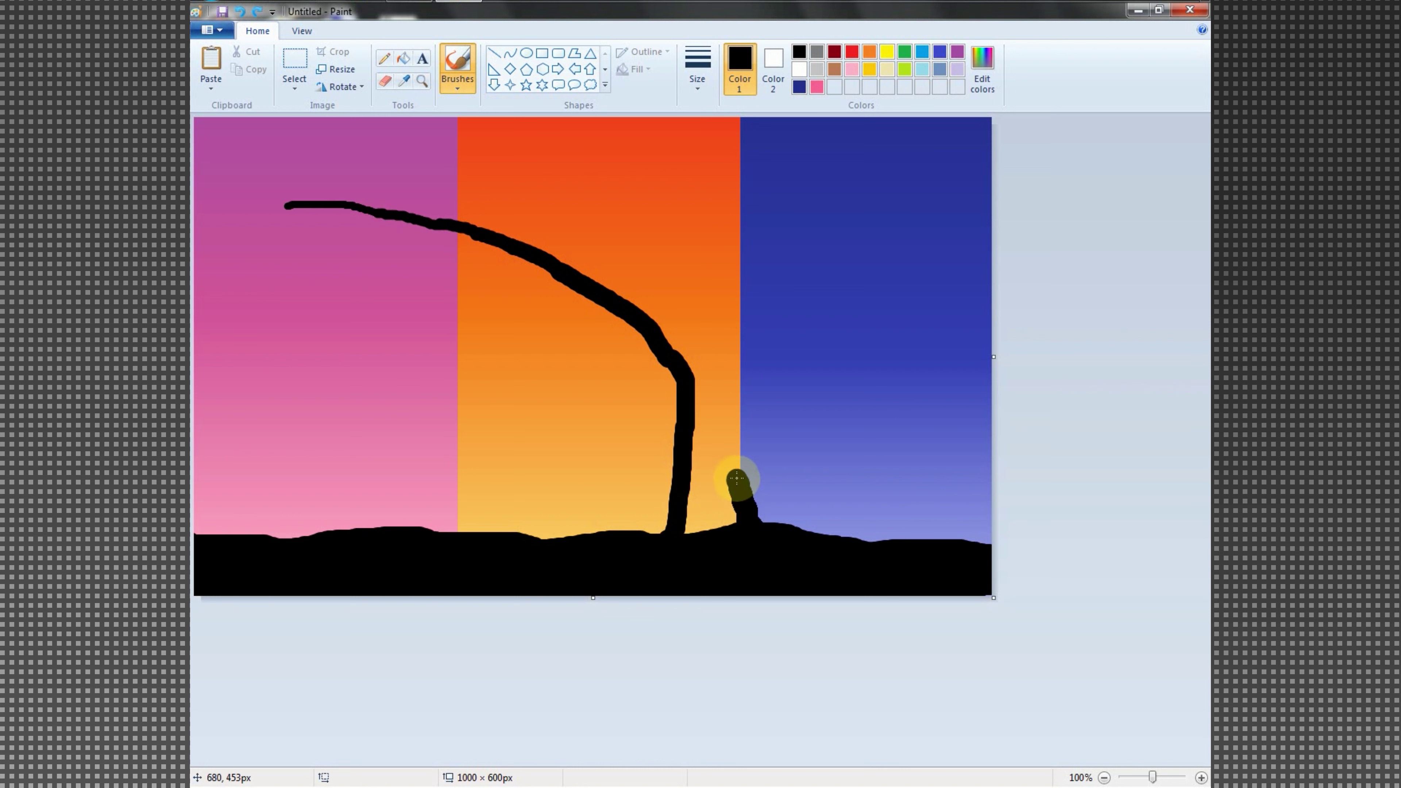
{"action": "mouse_move", "coordinate": [733, 439]}
{"action": "left_mouse_down"}
{"action": "mouse_move", "coordinate": [696, 358]}
{"action": "mouse_move", "coordinate": [601, 293]}
{"action": "left_mouse_up"}
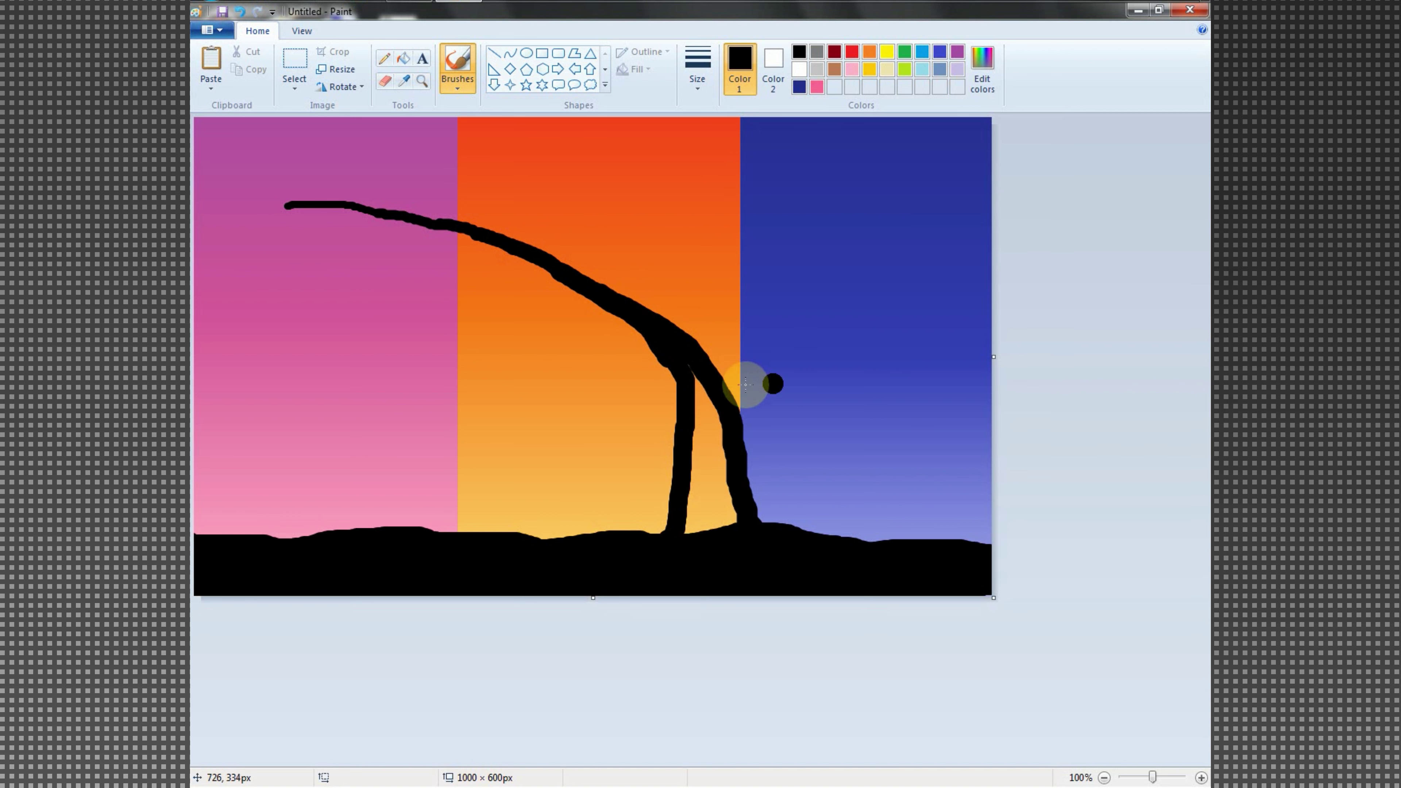
{"action": "mouse_move", "coordinate": [692, 372]}
{"action": "left_mouse_down"}
{"action": "mouse_move", "coordinate": [682, 519]}
{"action": "mouse_move", "coordinate": [727, 485]}
{"action": "mouse_move", "coordinate": [713, 469]}
{"action": "mouse_move", "coordinate": [729, 519]}
{"action": "left_mouse_up"}
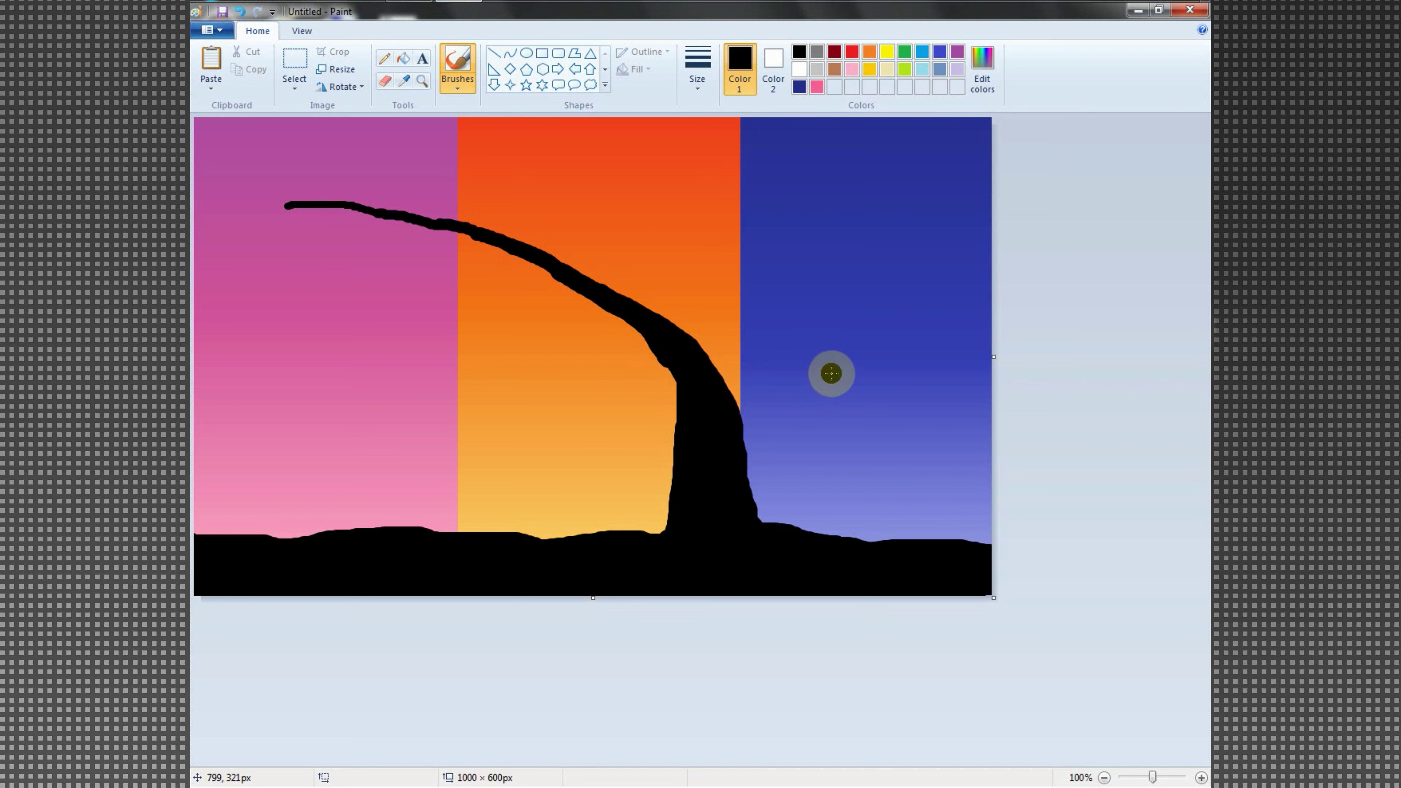
{"action": "left_click", "coordinate": [745, 298]}
{"action": "key", "text": "ctrl+z"}
{"action": "left_click", "coordinate": [782, 344]}
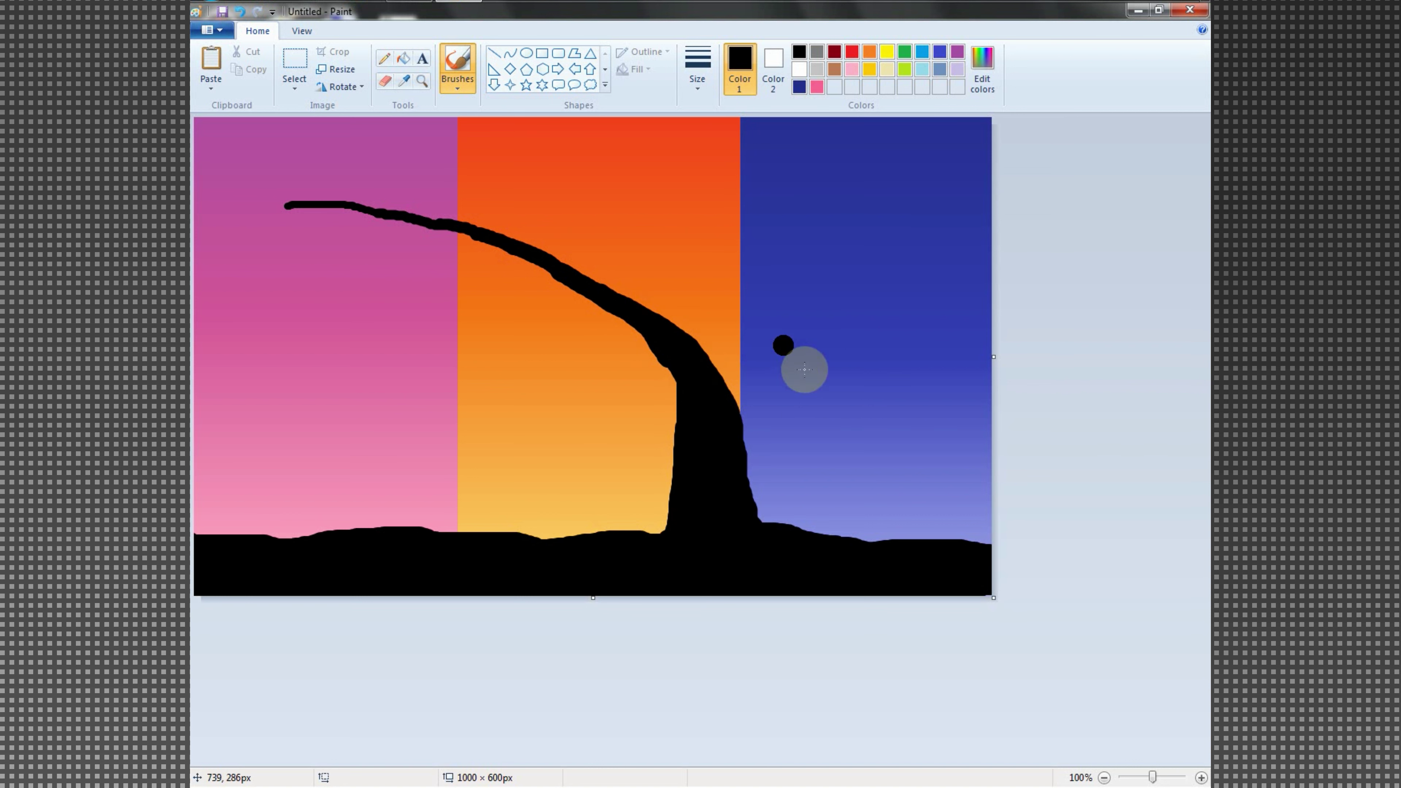
{"action": "key", "text": "ctrl+z"}
Step: Paint black main branches rising from the trunk into the orange and blue panels, with side branches splitting off them
{"action": "mouse_move", "coordinate": [720, 400]}
{"action": "left_mouse_down"}
{"action": "mouse_move", "coordinate": [729, 317]}
{"action": "mouse_move", "coordinate": [759, 280]}
{"action": "mouse_move", "coordinate": [940, 172]}
{"action": "left_mouse_up"}
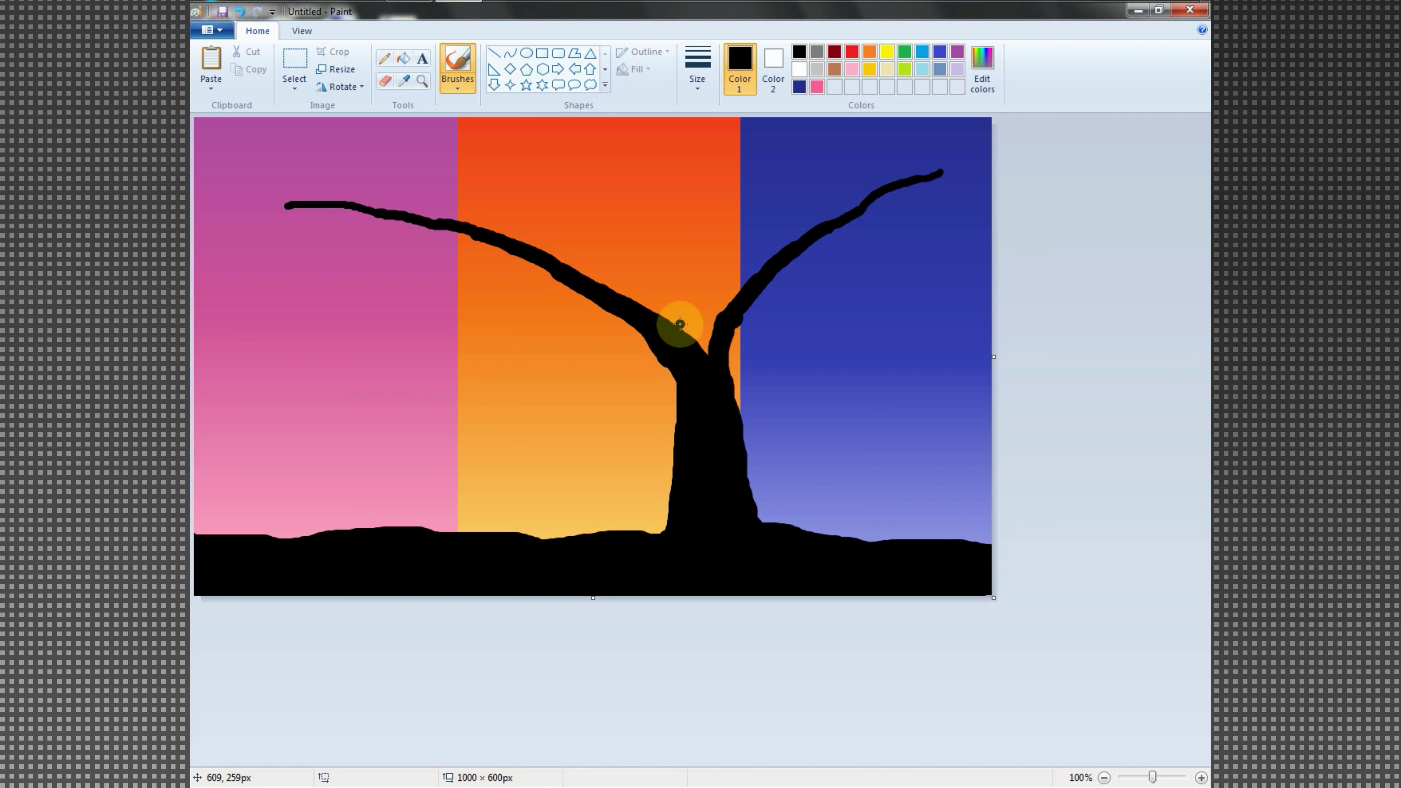
{"action": "left_click_drag", "start_coordinate": [657, 299], "coordinate": [591, 201]}
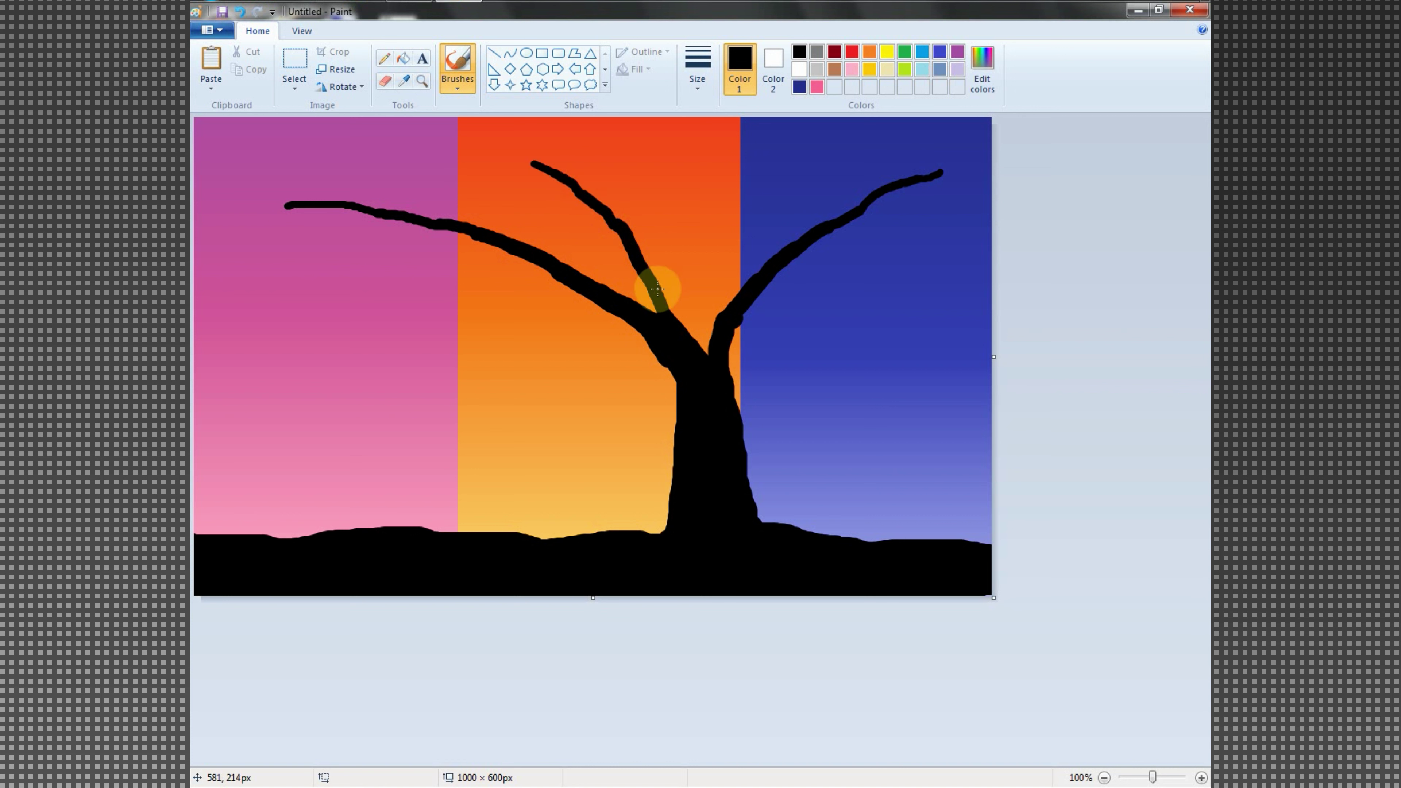
{"action": "left_click_drag", "start_coordinate": [657, 288], "coordinate": [638, 184]}
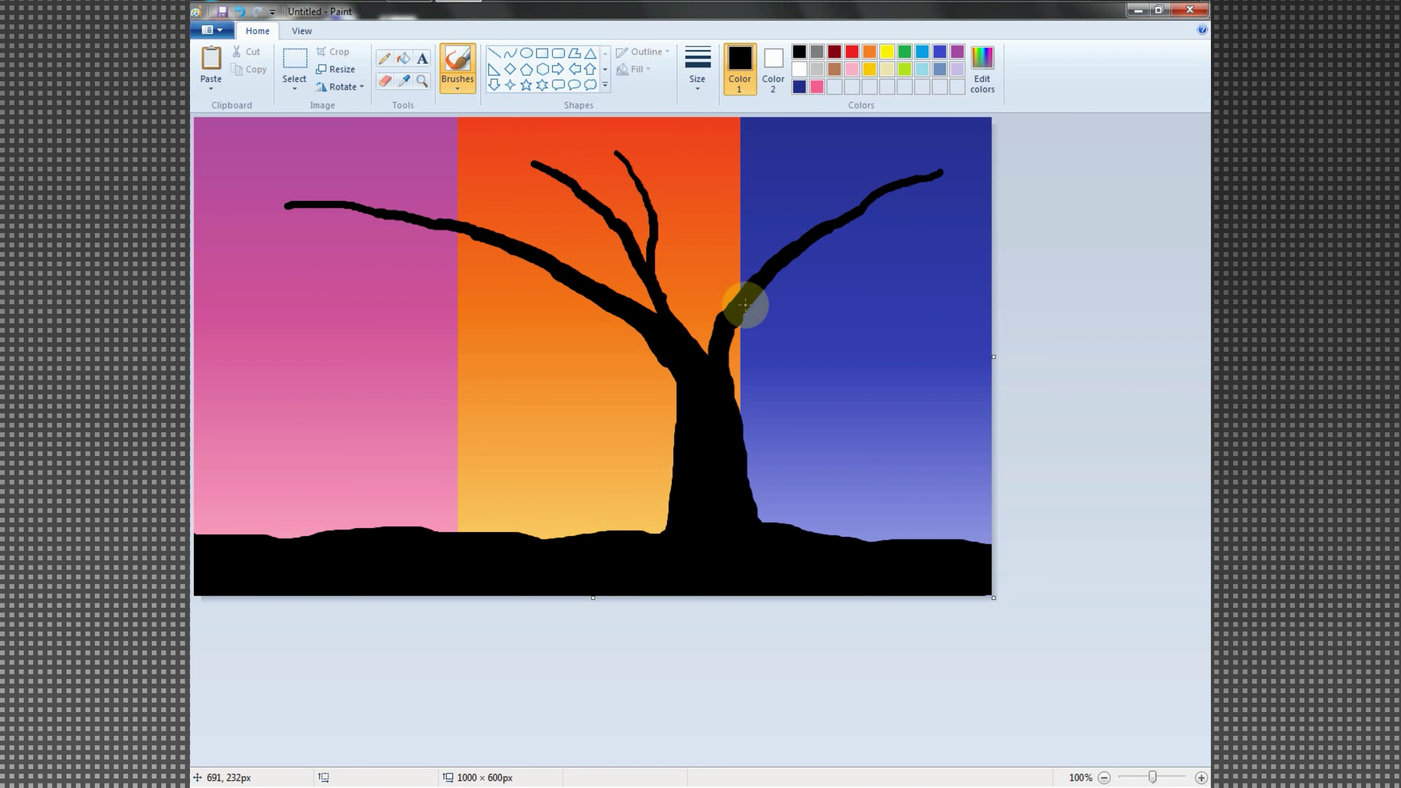
{"action": "mouse_move", "coordinate": [770, 278]}
{"action": "left_mouse_down"}
{"action": "mouse_move", "coordinate": [808, 257]}
{"action": "mouse_move", "coordinate": [916, 249]}
{"action": "left_mouse_up"}
{"action": "mouse_move", "coordinate": [808, 236]}
{"action": "left_mouse_down"}
{"action": "mouse_move", "coordinate": [851, 150]}
{"action": "mouse_move", "coordinate": [874, 137]}
{"action": "left_mouse_up"}
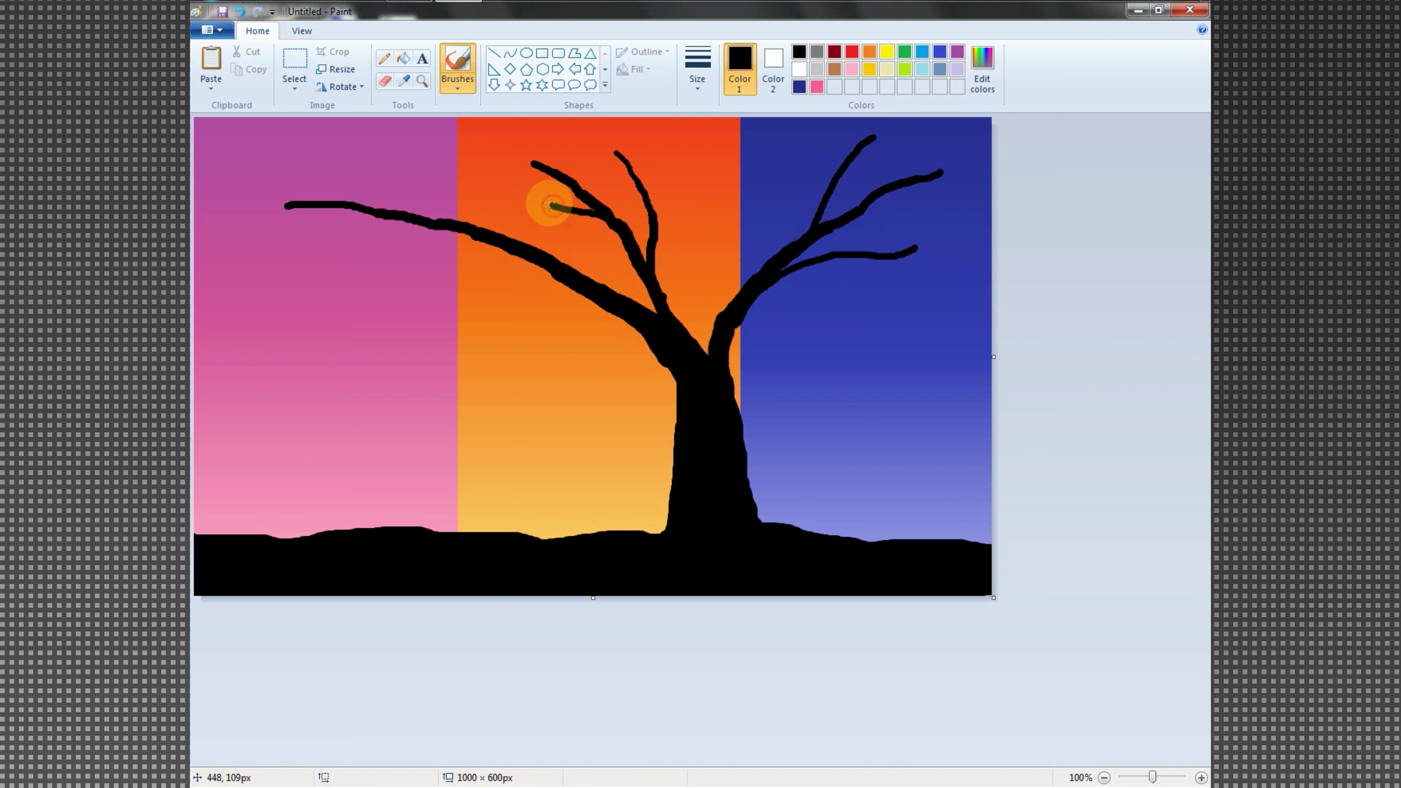
Step: Add thin black twigs to the upper branches in the orange panel and to the branches in the blue panel
{"action": "left_click_drag", "start_coordinate": [549, 204], "coordinate": [514, 179]}
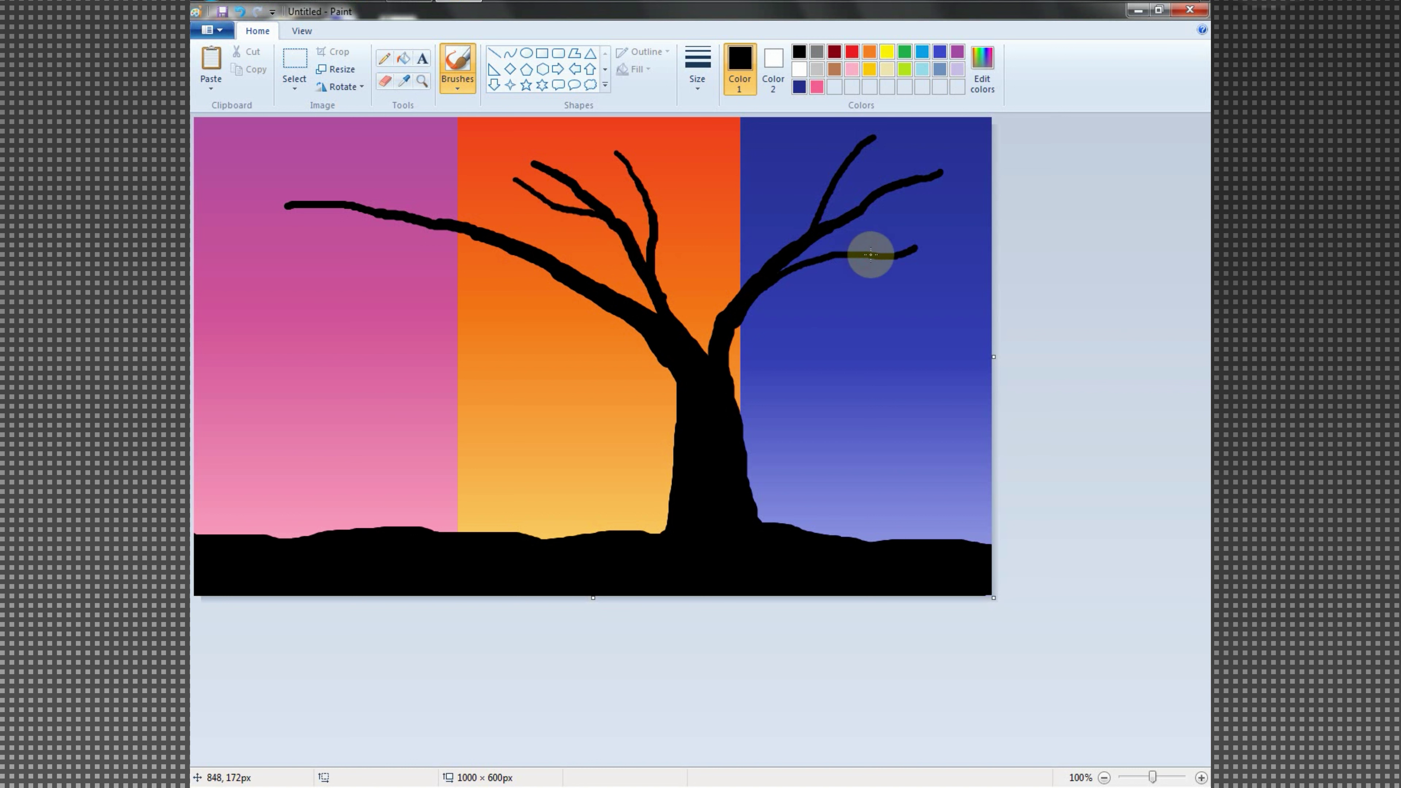
{"action": "mouse_move", "coordinate": [866, 255]}
{"action": "left_mouse_down"}
{"action": "mouse_move", "coordinate": [931, 277]}
{"action": "mouse_move", "coordinate": [883, 235]}
{"action": "mouse_move", "coordinate": [916, 215]}
{"action": "left_mouse_up"}
{"action": "left_click_drag", "start_coordinate": [840, 183], "coordinate": [898, 154]}
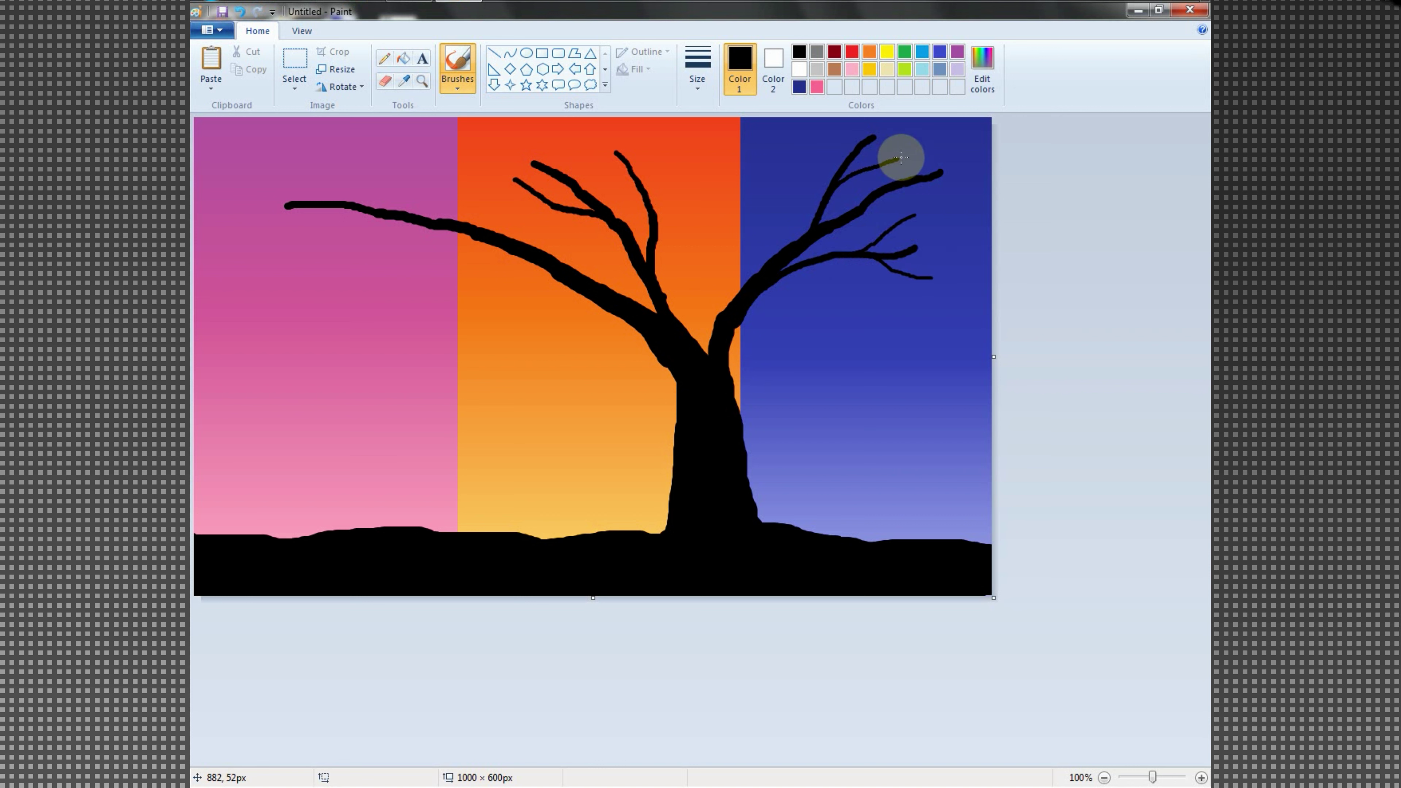
{"action": "left_click_drag", "start_coordinate": [818, 210], "coordinate": [809, 132]}
{"action": "left_click", "coordinate": [788, 145]}
{"action": "key", "text": "ctrl+z"}
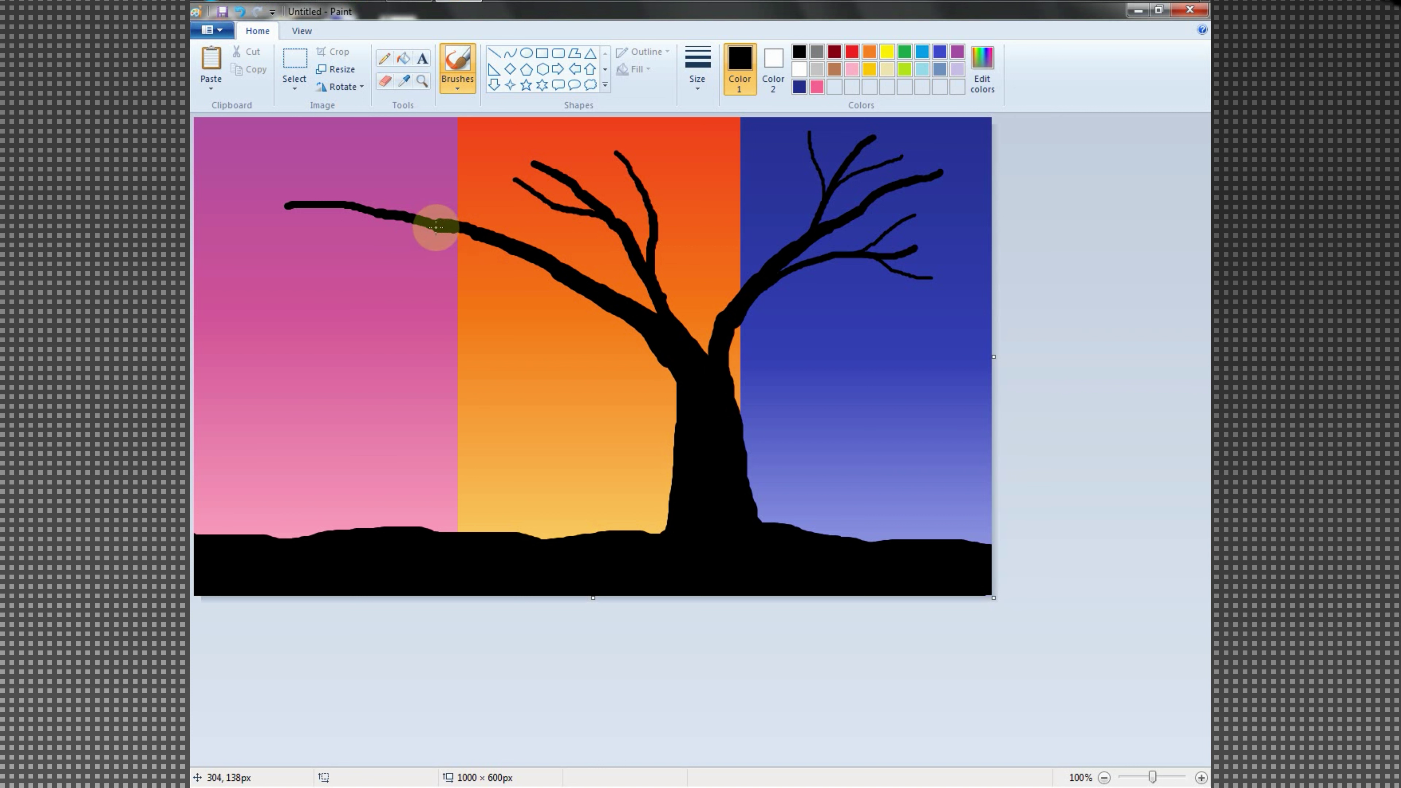
Step: Paint forked black side branches and fine twigs along the end of the long branch in the pink panel
{"action": "mouse_move", "coordinate": [436, 226]}
{"action": "left_mouse_down"}
{"action": "mouse_move", "coordinate": [340, 261]}
{"action": "mouse_move", "coordinate": [275, 261]}
{"action": "left_mouse_up"}
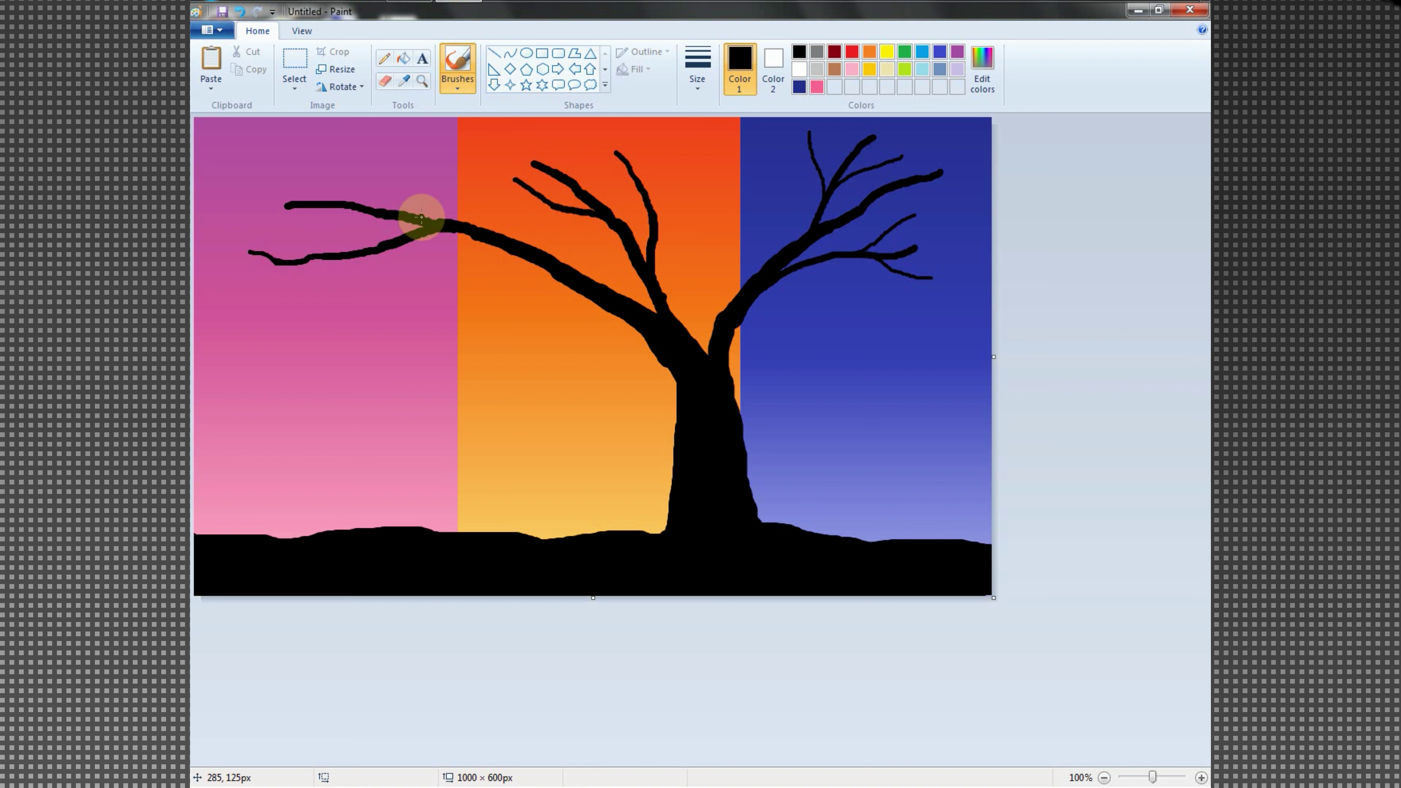
{"action": "mouse_move", "coordinate": [390, 205]}
{"action": "left_mouse_down"}
{"action": "mouse_move", "coordinate": [278, 154]}
{"action": "mouse_move", "coordinate": [343, 156]}
{"action": "mouse_move", "coordinate": [265, 172]}
{"action": "left_mouse_up"}
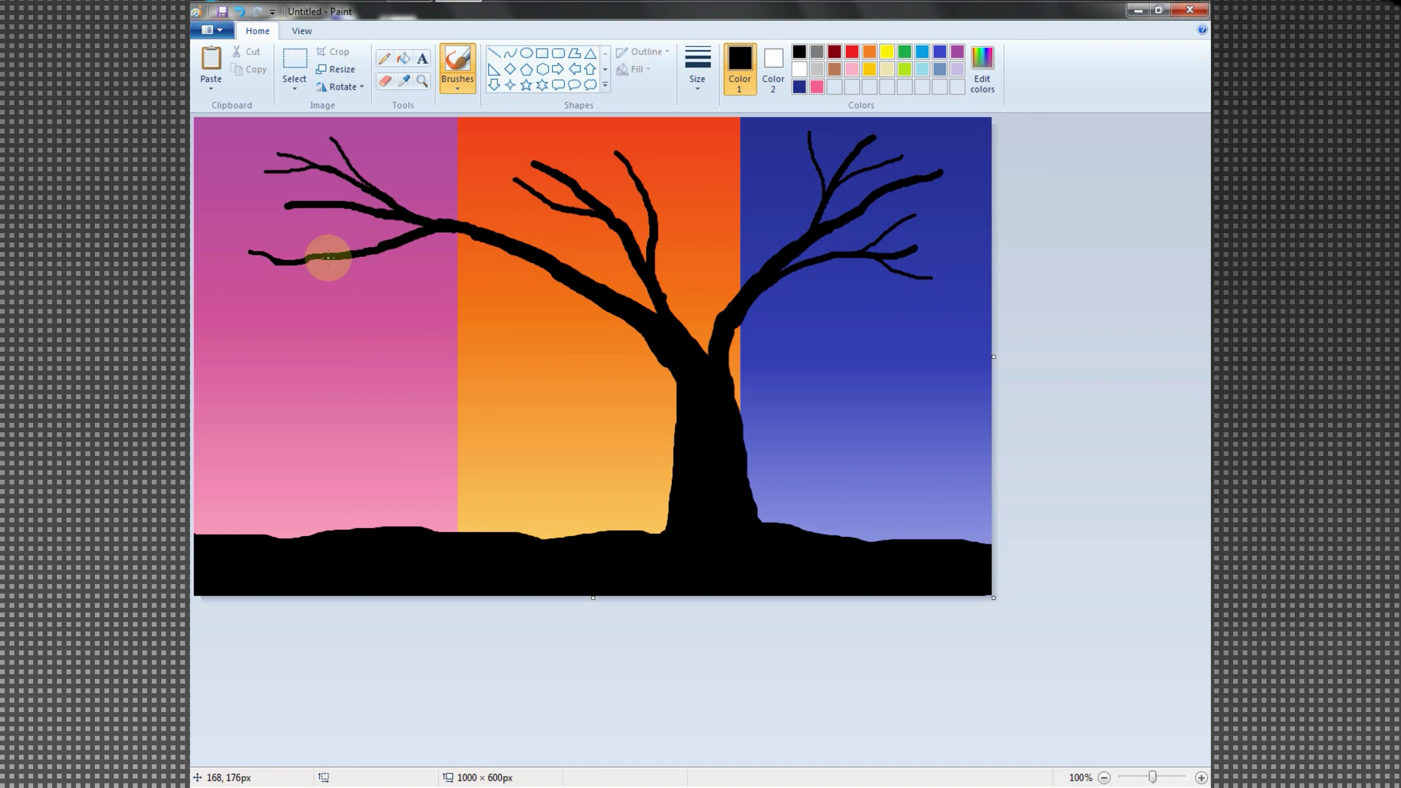
{"action": "mouse_move", "coordinate": [326, 258]}
{"action": "left_mouse_down"}
{"action": "mouse_move", "coordinate": [272, 299]}
{"action": "mouse_move", "coordinate": [322, 229]}
{"action": "mouse_move", "coordinate": [274, 221]}
{"action": "left_mouse_up"}
{"action": "mouse_move", "coordinate": [455, 220]}
{"action": "left_mouse_down"}
{"action": "mouse_move", "coordinate": [393, 144]}
{"action": "mouse_move", "coordinate": [454, 220]}
{"action": "left_mouse_up"}
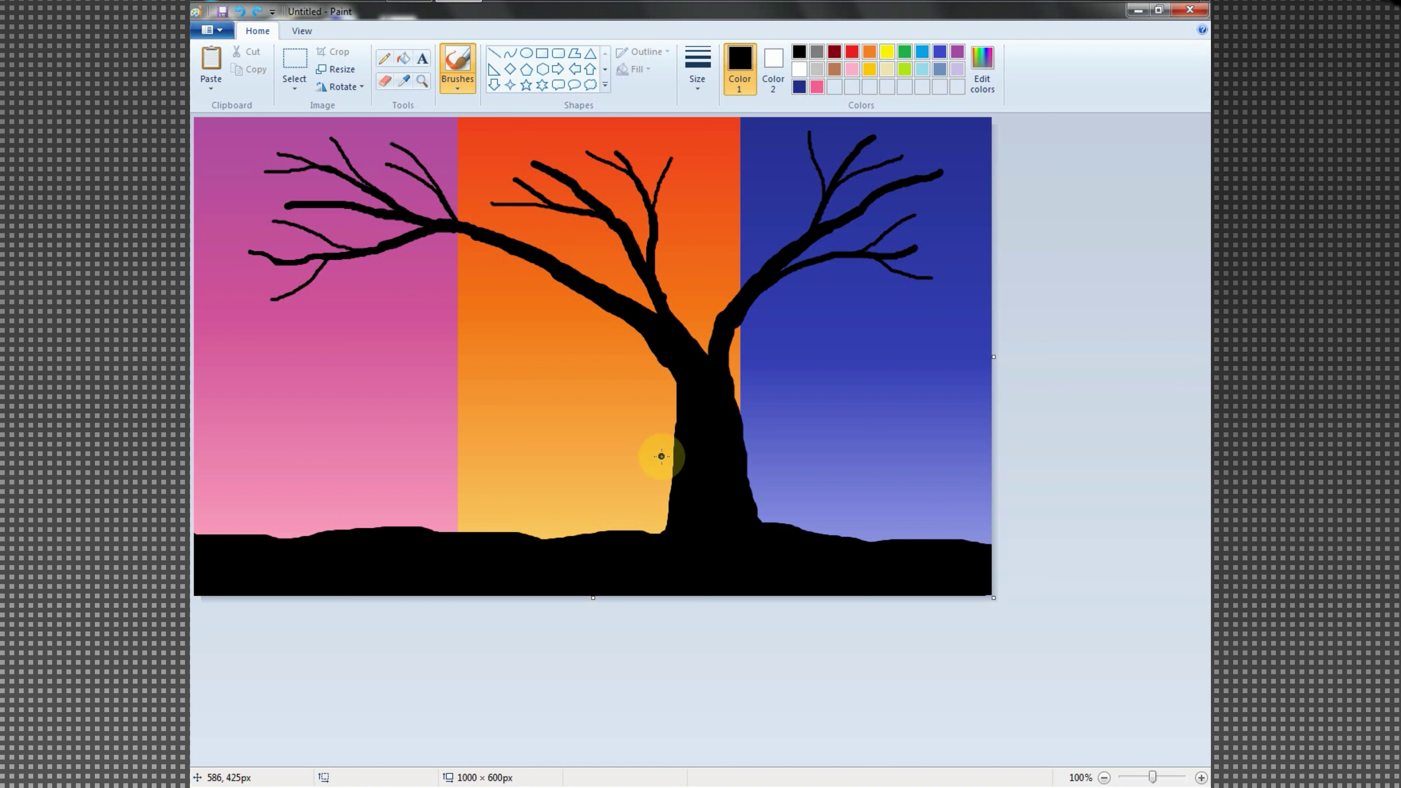
Step: Paint a small twiggy branch low on the trunk's left side and a forked branch rising along the blue panel's left edge
{"action": "left_click_drag", "start_coordinate": [642, 398], "coordinate": [610, 369]}
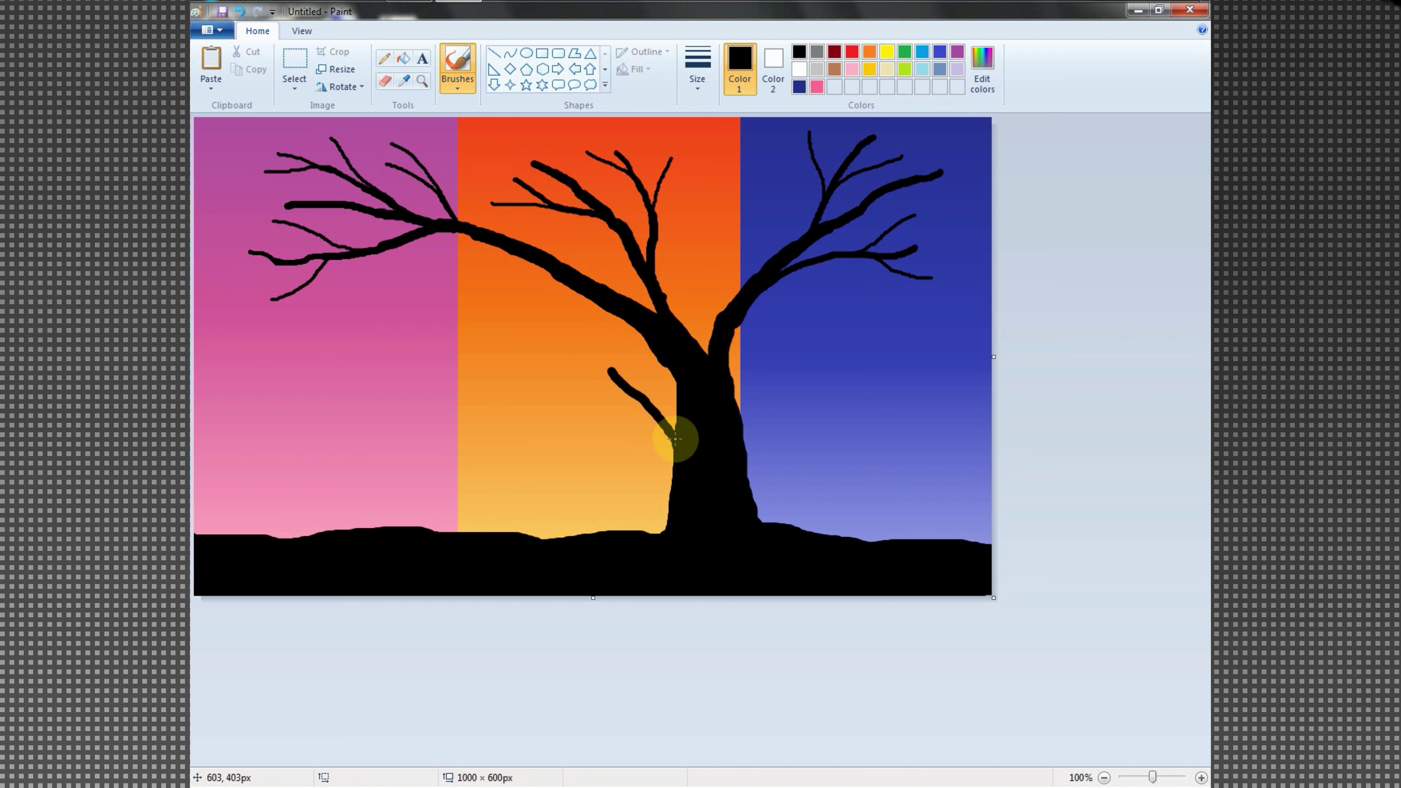
{"action": "mouse_move", "coordinate": [666, 429]}
{"action": "left_mouse_down"}
{"action": "mouse_move", "coordinate": [588, 401]}
{"action": "mouse_move", "coordinate": [630, 353]}
{"action": "left_mouse_up"}
{"action": "mouse_move", "coordinate": [640, 411]}
{"action": "left_mouse_down"}
{"action": "mouse_move", "coordinate": [597, 378]}
{"action": "mouse_move", "coordinate": [610, 424]}
{"action": "mouse_move", "coordinate": [656, 374]}
{"action": "left_mouse_up"}
{"action": "mouse_move", "coordinate": [744, 282]}
{"action": "left_mouse_down"}
{"action": "mouse_move", "coordinate": [749, 238]}
{"action": "mouse_move", "coordinate": [796, 166]}
{"action": "left_mouse_up"}
{"action": "mouse_move", "coordinate": [764, 224]}
{"action": "left_mouse_down"}
{"action": "mouse_move", "coordinate": [805, 190]}
{"action": "mouse_move", "coordinate": [767, 154]}
{"action": "left_mouse_up"}
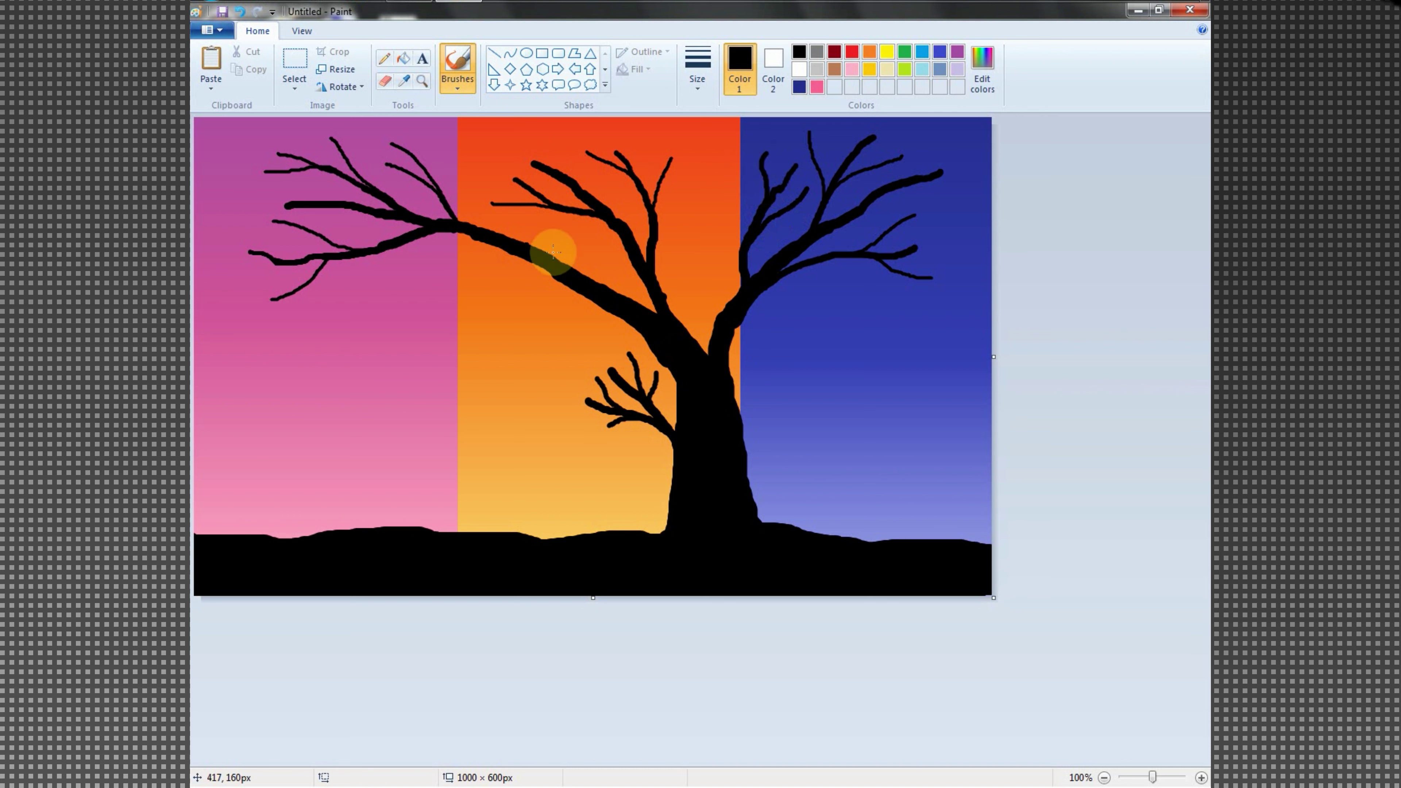
Step: Add a forked black branch beneath the long left branch and extra twigs at the top of the orange panel
{"action": "mouse_move", "coordinate": [580, 286]}
{"action": "left_mouse_down"}
{"action": "mouse_move", "coordinate": [511, 265]}
{"action": "mouse_move", "coordinate": [412, 268]}
{"action": "left_mouse_up"}
{"action": "mouse_move", "coordinate": [496, 268]}
{"action": "left_mouse_down"}
{"action": "mouse_move", "coordinate": [405, 295]}
{"action": "mouse_move", "coordinate": [409, 317]}
{"action": "left_mouse_up"}
{"action": "left_click_drag", "start_coordinate": [578, 172], "coordinate": [577, 121]}
{"action": "mouse_move", "coordinate": [568, 141]}
{"action": "left_mouse_down"}
{"action": "mouse_move", "coordinate": [536, 166]}
{"action": "mouse_move", "coordinate": [511, 144]}
{"action": "mouse_move", "coordinate": [465, 155]}
{"action": "left_mouse_up"}
Step: Spray crimson blossom clusters on the branch tips throughout the pink panel
{"action": "left_click", "coordinate": [457, 68]}
{"action": "left_click", "coordinate": [548, 116]}
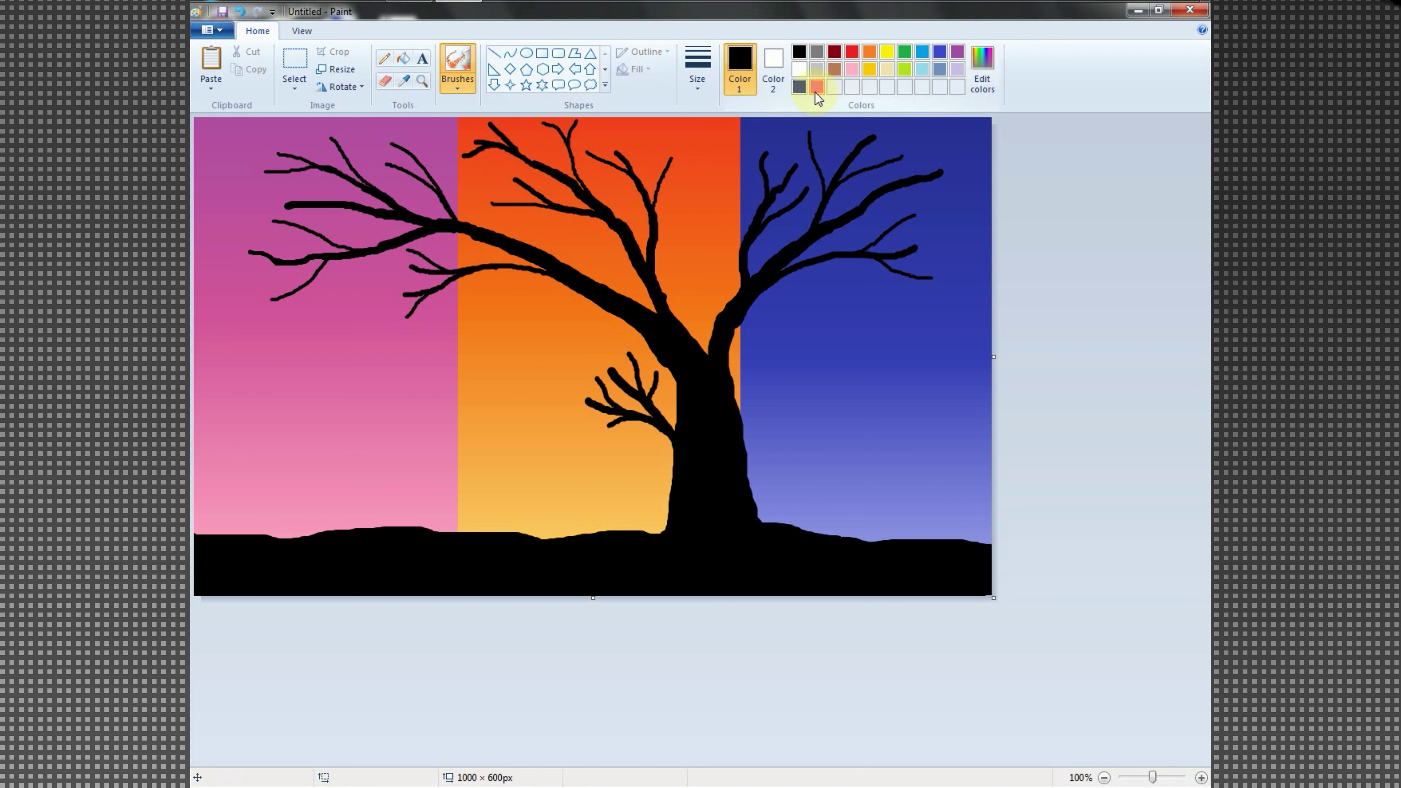
{"action": "left_click", "coordinate": [834, 86]}
{"action": "left_click_drag", "start_coordinate": [266, 285], "coordinate": [294, 293]}
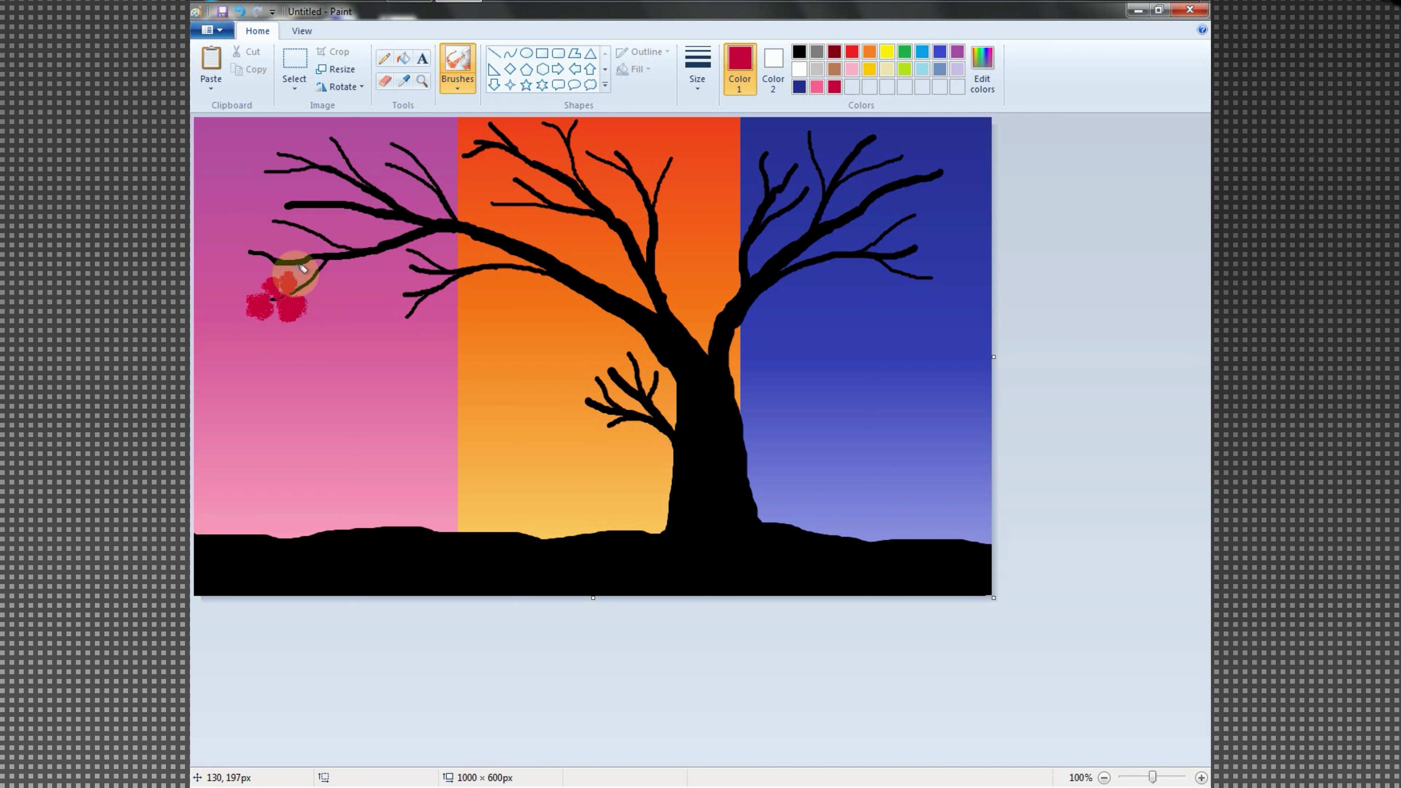
{"action": "left_click", "coordinate": [254, 251]}
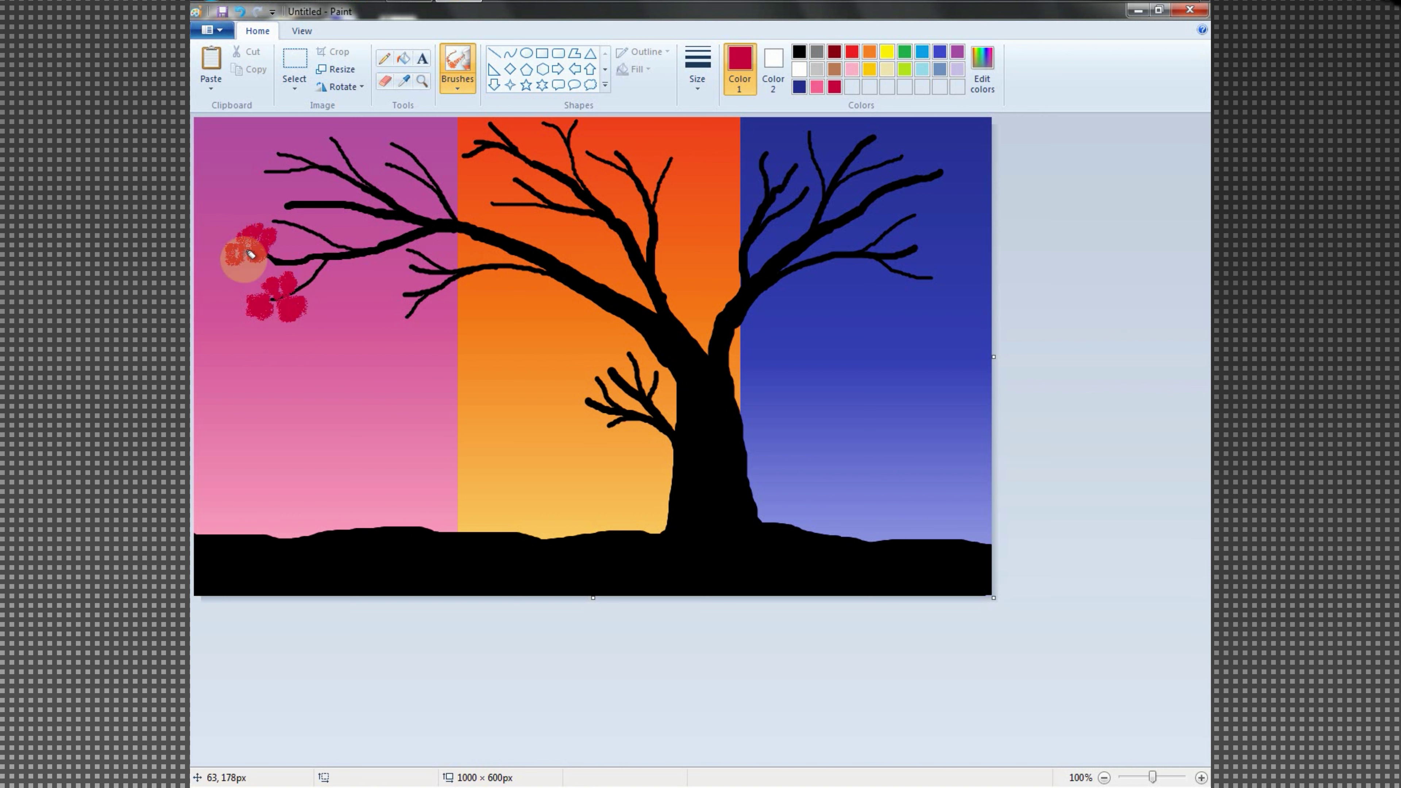
{"action": "left_click", "coordinate": [274, 217]}
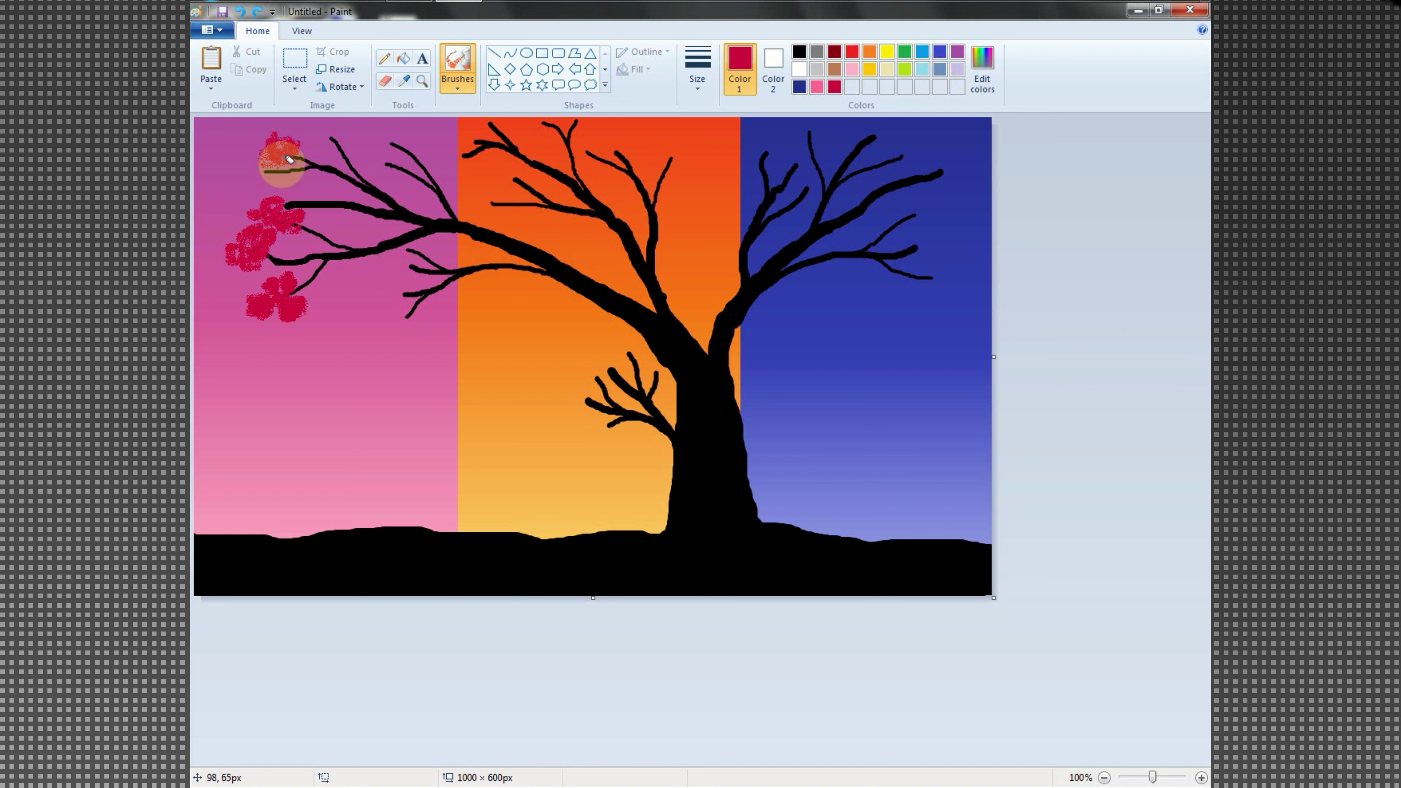
{"action": "left_click_drag", "start_coordinate": [292, 141], "coordinate": [272, 159]}
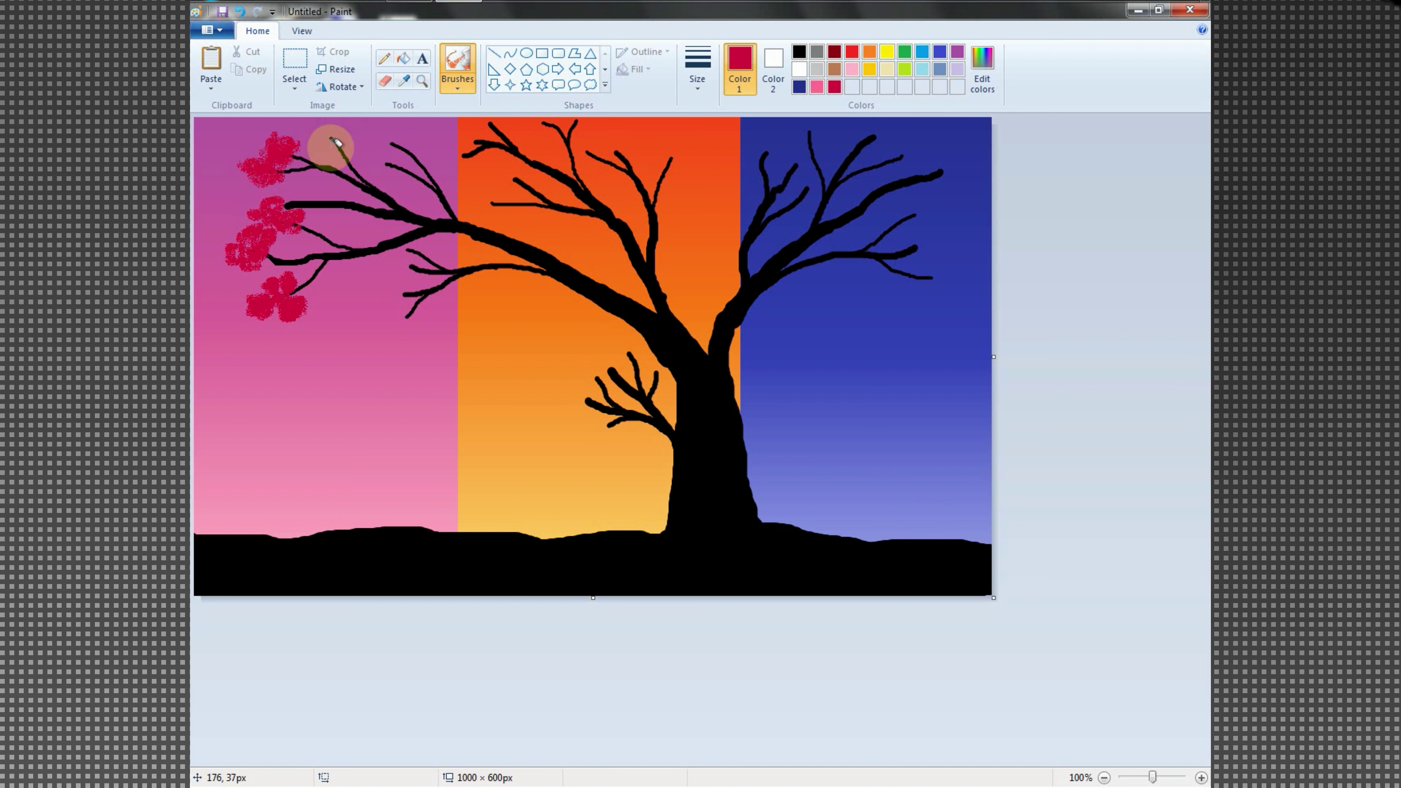
{"action": "left_click_drag", "start_coordinate": [351, 138], "coordinate": [315, 142]}
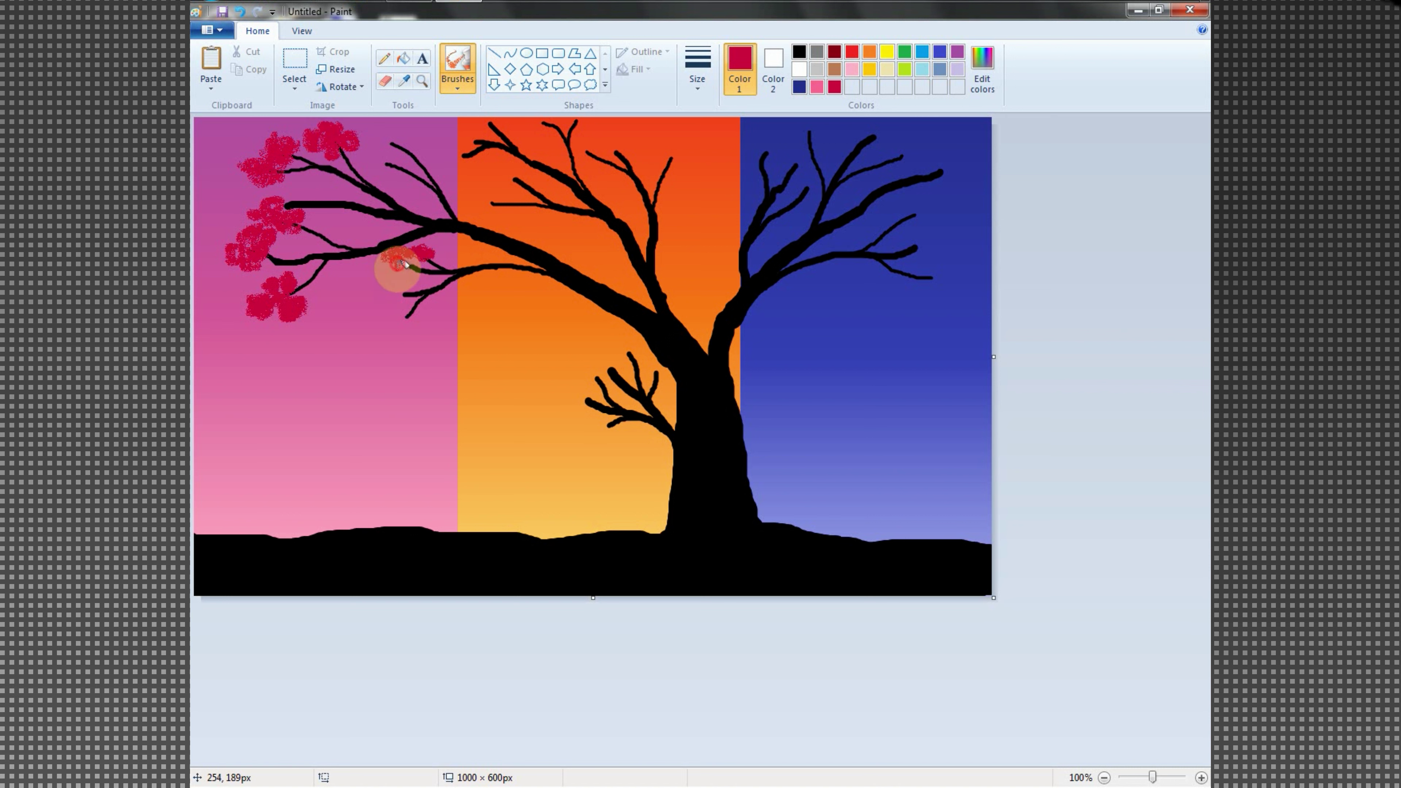
{"action": "mouse_move", "coordinate": [406, 264]}
{"action": "left_mouse_down"}
{"action": "mouse_move", "coordinate": [404, 319]}
{"action": "mouse_move", "coordinate": [401, 289]}
{"action": "mouse_move", "coordinate": [376, 298]}
{"action": "mouse_move", "coordinate": [400, 308]}
{"action": "mouse_move", "coordinate": [387, 319]}
{"action": "mouse_move", "coordinate": [371, 291]}
{"action": "mouse_move", "coordinate": [384, 286]}
{"action": "mouse_move", "coordinate": [365, 287]}
{"action": "mouse_move", "coordinate": [407, 272]}
{"action": "left_mouse_up"}
{"action": "mouse_move", "coordinate": [395, 139]}
{"action": "left_mouse_down"}
{"action": "mouse_move", "coordinate": [385, 147]}
{"action": "mouse_move", "coordinate": [378, 123]}
{"action": "mouse_move", "coordinate": [406, 159]}
{"action": "mouse_move", "coordinate": [358, 182]}
{"action": "mouse_move", "coordinate": [316, 180]}
{"action": "left_mouse_up"}
Step: Switch back to the plain brush in black for the twigs in the pink panel
{"action": "left_click", "coordinate": [456, 79]}
{"action": "left_click", "coordinate": [453, 108]}
{"action": "left_click", "coordinate": [800, 49]}
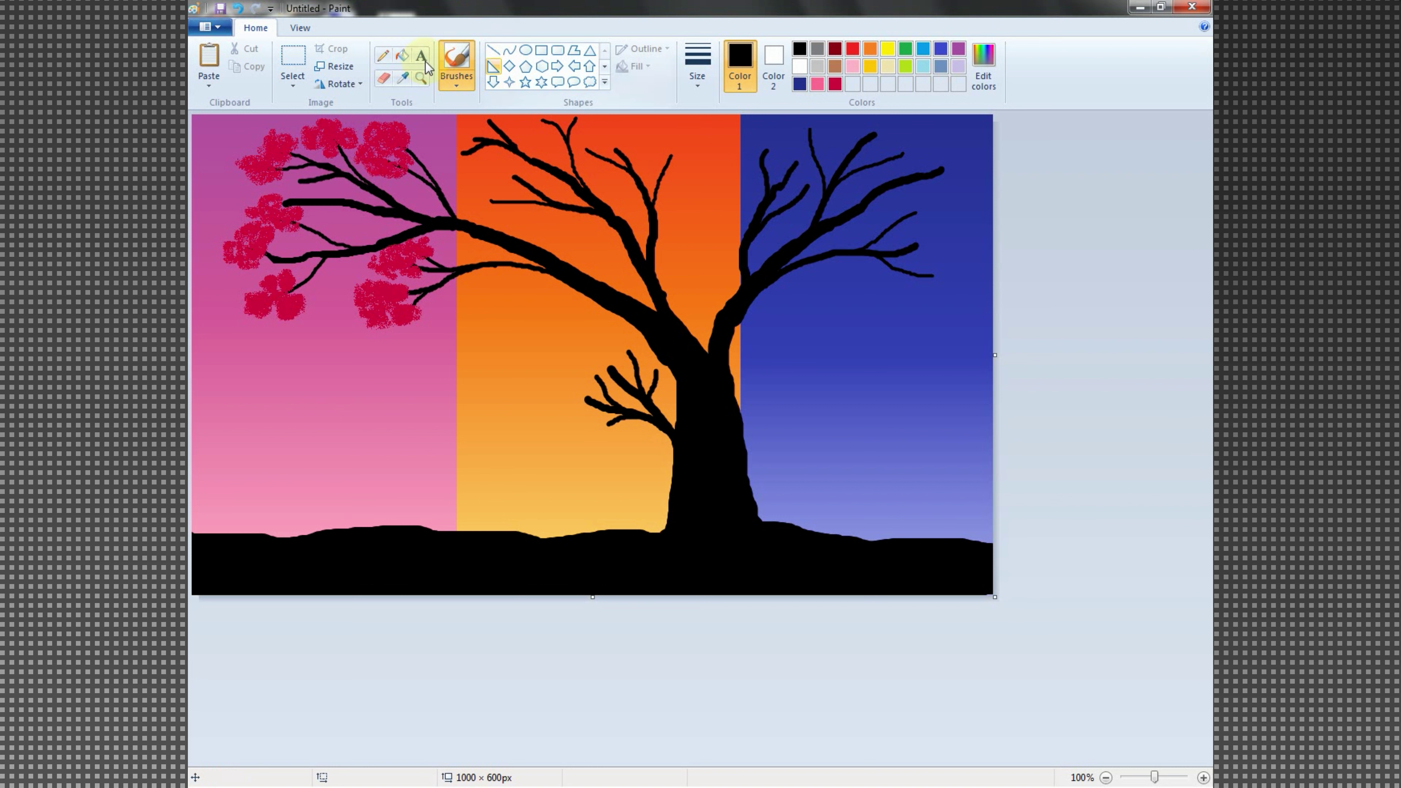
Step: Spray more crimson blossoms into the gaps between the existing clusters on the pink panel's left branches
{"action": "left_click", "coordinate": [456, 79]}
{"action": "left_click", "coordinate": [452, 146]}
{"action": "left_click", "coordinate": [308, 176]}
{"action": "left_click", "coordinate": [834, 84]}
{"action": "left_click", "coordinate": [307, 177]}
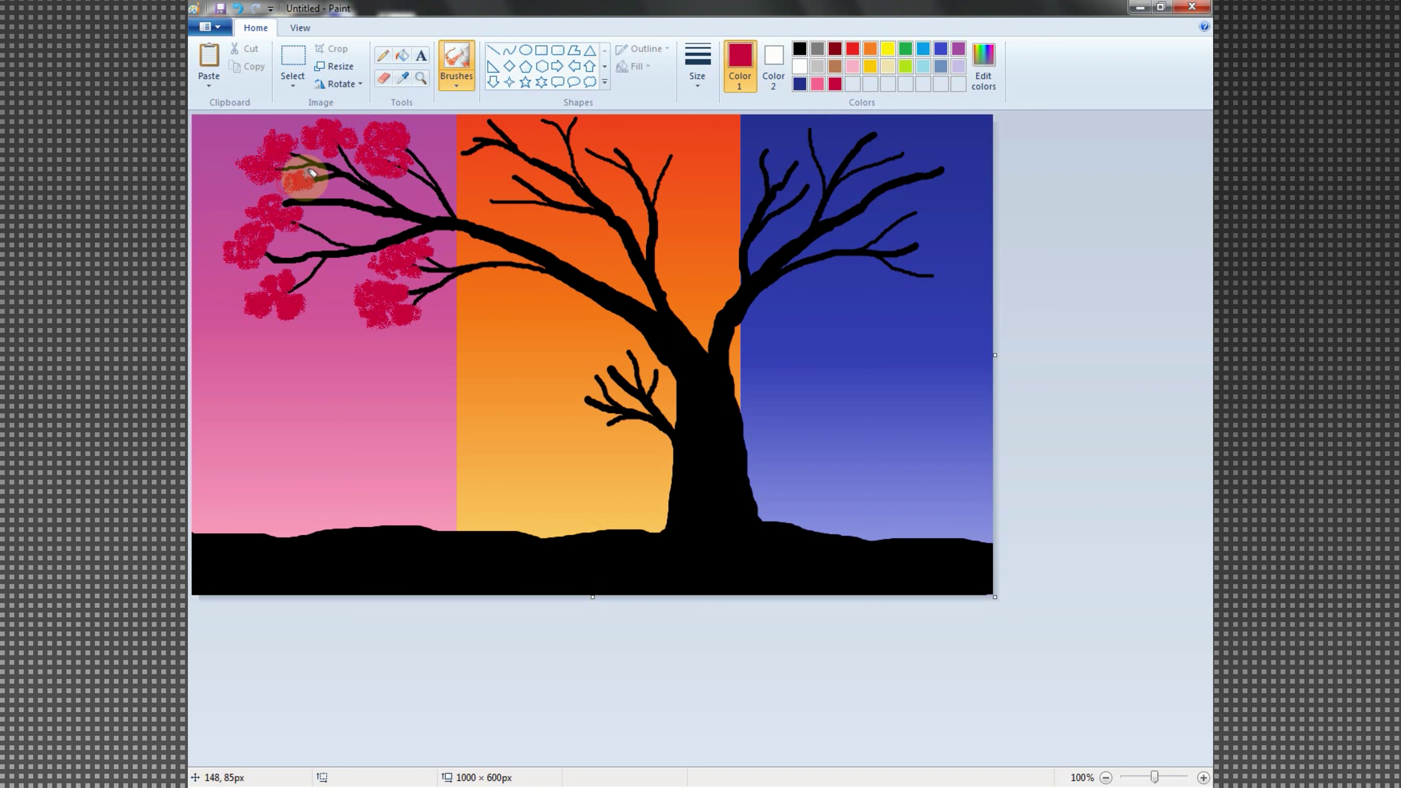
{"action": "left_click_drag", "start_coordinate": [325, 180], "coordinate": [312, 163]}
{"action": "left_click_drag", "start_coordinate": [292, 237], "coordinate": [285, 236]}
{"action": "left_click", "coordinate": [433, 182]}
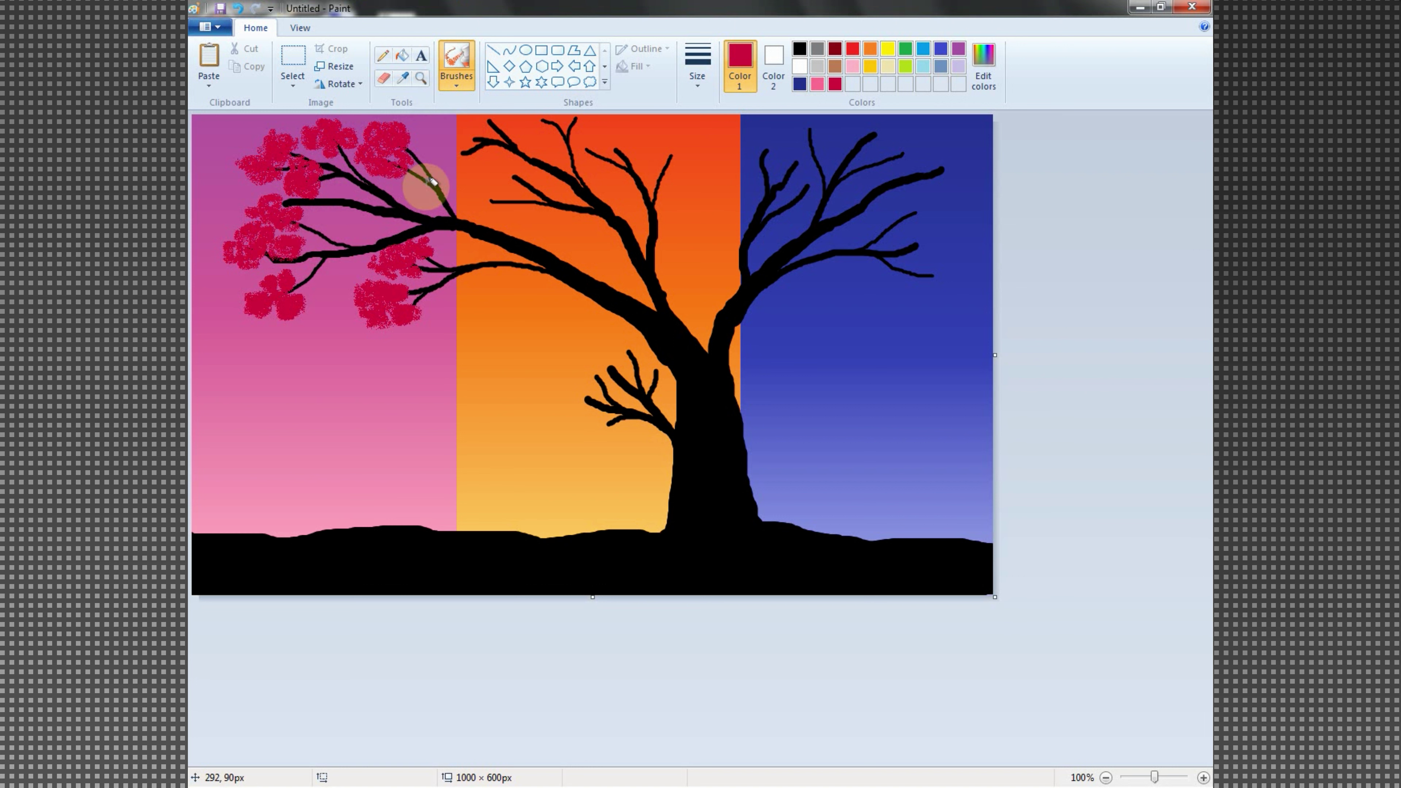
{"action": "left_click", "coordinate": [425, 232]}
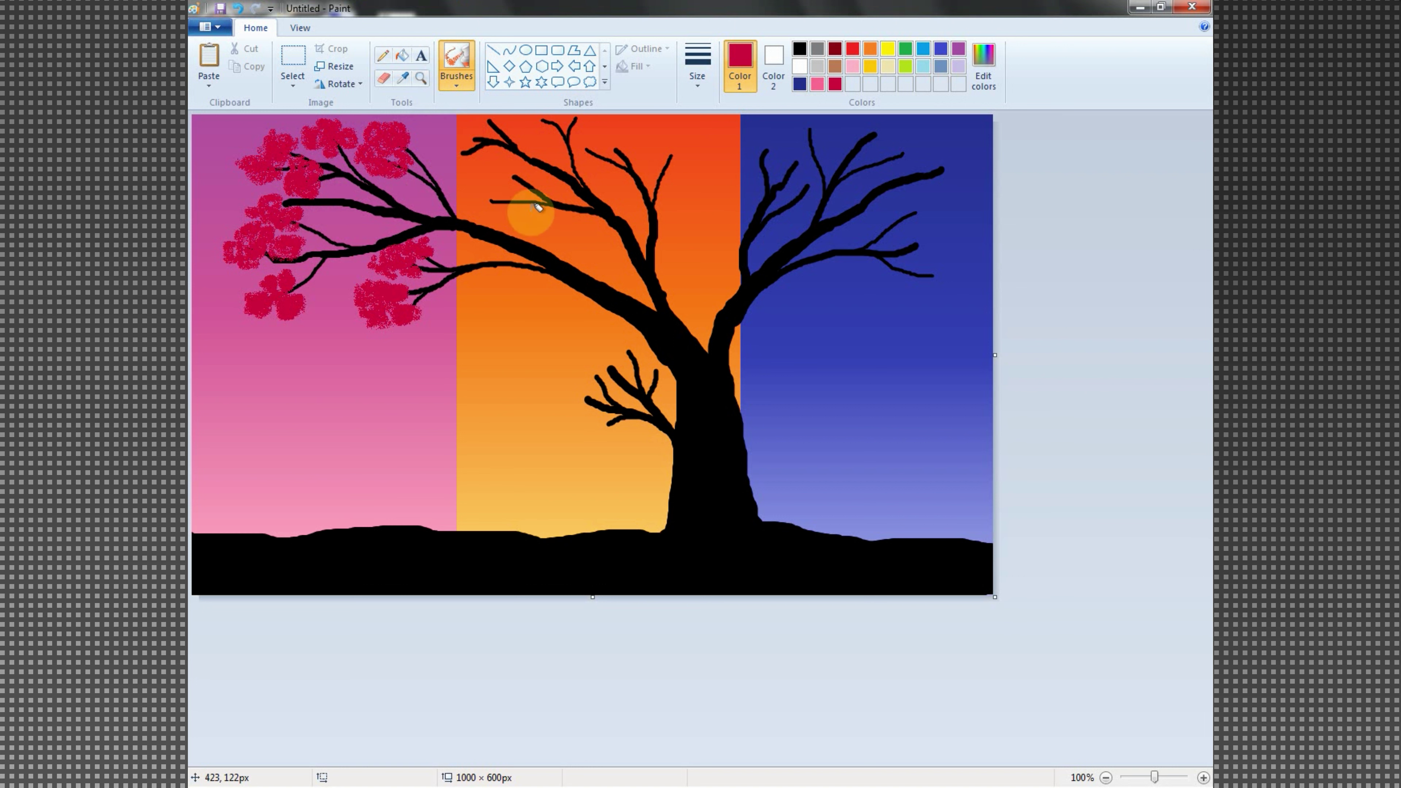
Step: Add a short black twig in the middle of the pink panel's branches and return to crimson for a blossom cluster there
{"action": "left_click", "coordinate": [800, 49]}
{"action": "left_click", "coordinate": [378, 216]}
{"action": "mouse_move", "coordinate": [379, 215]}
{"action": "left_mouse_down"}
{"action": "mouse_move", "coordinate": [326, 220]}
{"action": "mouse_move", "coordinate": [345, 215]}
{"action": "left_mouse_up"}
{"action": "left_click", "coordinate": [835, 84]}
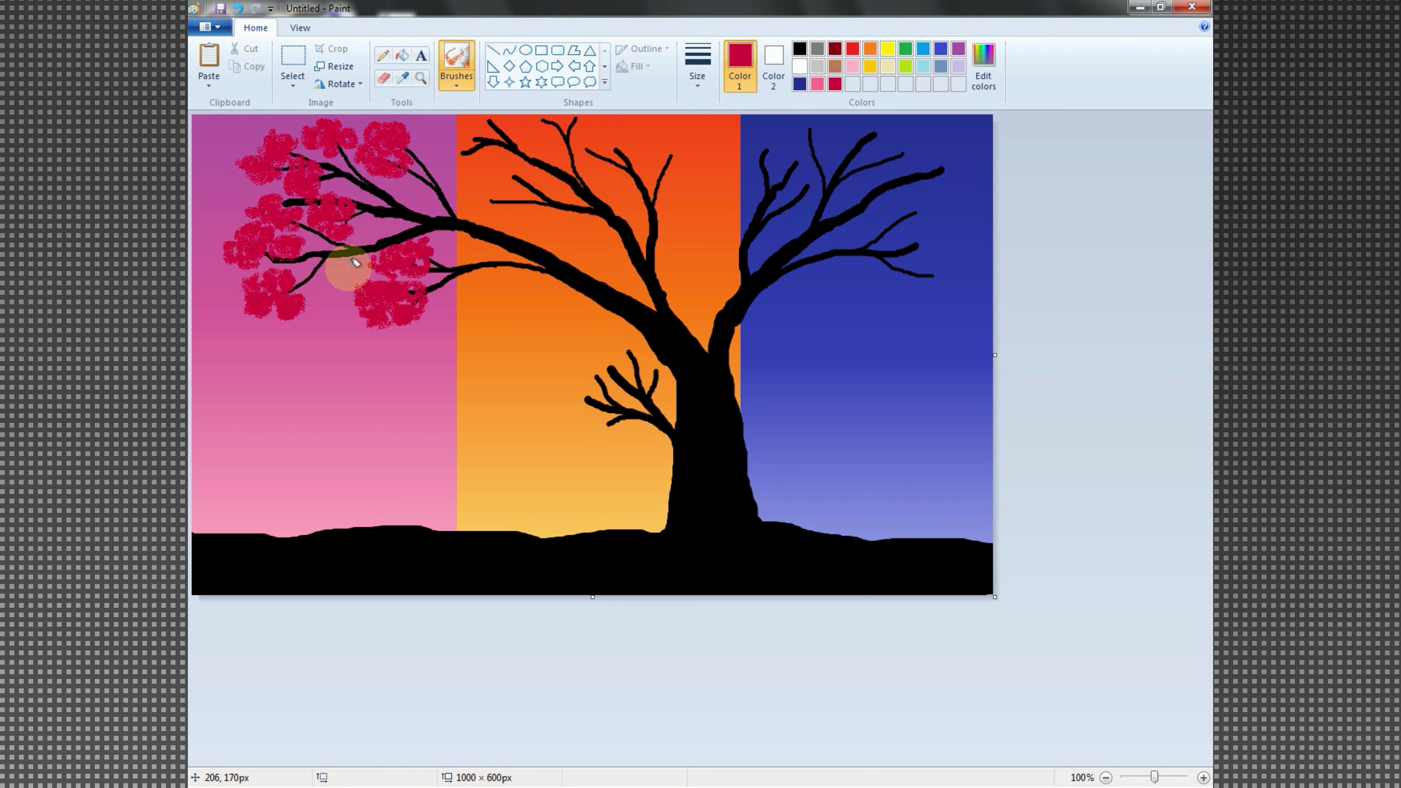
Step: Speckle the crimson blossom clusters in the pink panel with white highlights
{"action": "left_click", "coordinate": [800, 66]}
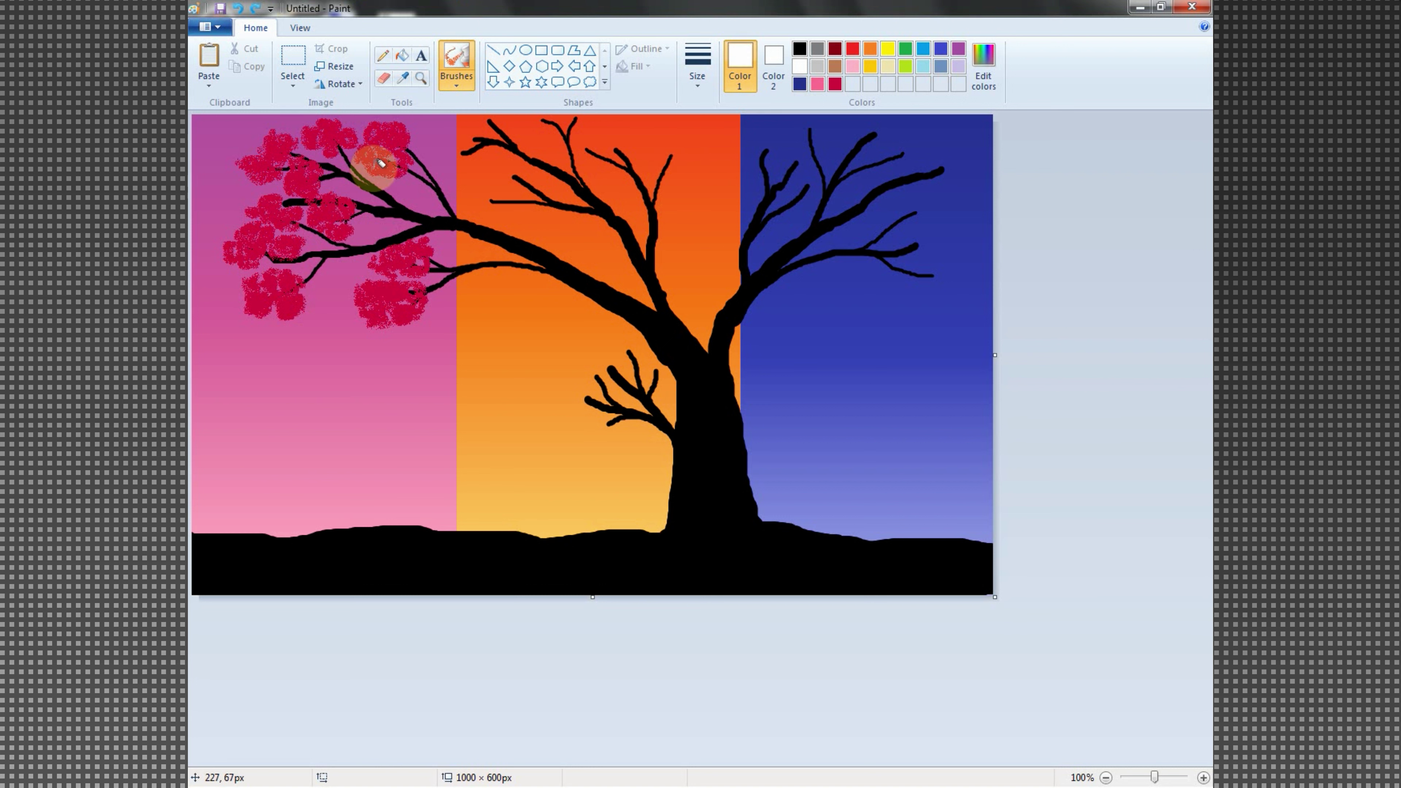
{"action": "mouse_move", "coordinate": [265, 161]}
{"action": "left_mouse_down"}
{"action": "mouse_move", "coordinate": [273, 230]}
{"action": "mouse_move", "coordinate": [239, 269]}
{"action": "mouse_move", "coordinate": [286, 307]}
{"action": "mouse_move", "coordinate": [341, 207]}
{"action": "mouse_move", "coordinate": [302, 167]}
{"action": "mouse_move", "coordinate": [313, 177]}
{"action": "mouse_move", "coordinate": [320, 135]}
{"action": "mouse_move", "coordinate": [325, 150]}
{"action": "mouse_move", "coordinate": [379, 135]}
{"action": "mouse_move", "coordinate": [386, 173]}
{"action": "mouse_move", "coordinate": [391, 144]}
{"action": "left_mouse_up"}
{"action": "mouse_move", "coordinate": [411, 252]}
{"action": "left_mouse_down"}
{"action": "mouse_move", "coordinate": [375, 299]}
{"action": "mouse_move", "coordinate": [436, 298]}
{"action": "left_mouse_up"}
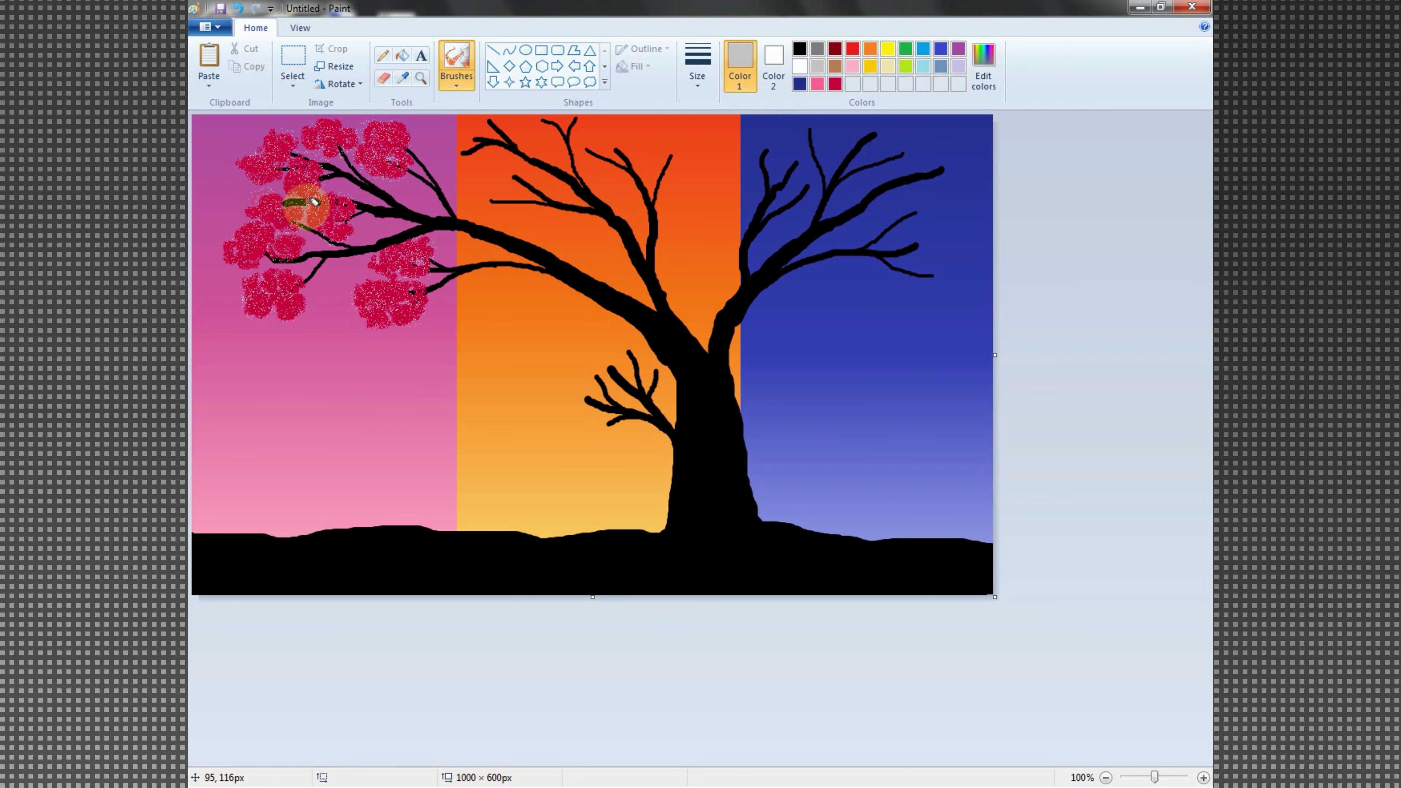
Step: Mix a custom dark green and spray foliage clusters over the upper branches in the orange panel
{"action": "left_click", "coordinate": [904, 48]}
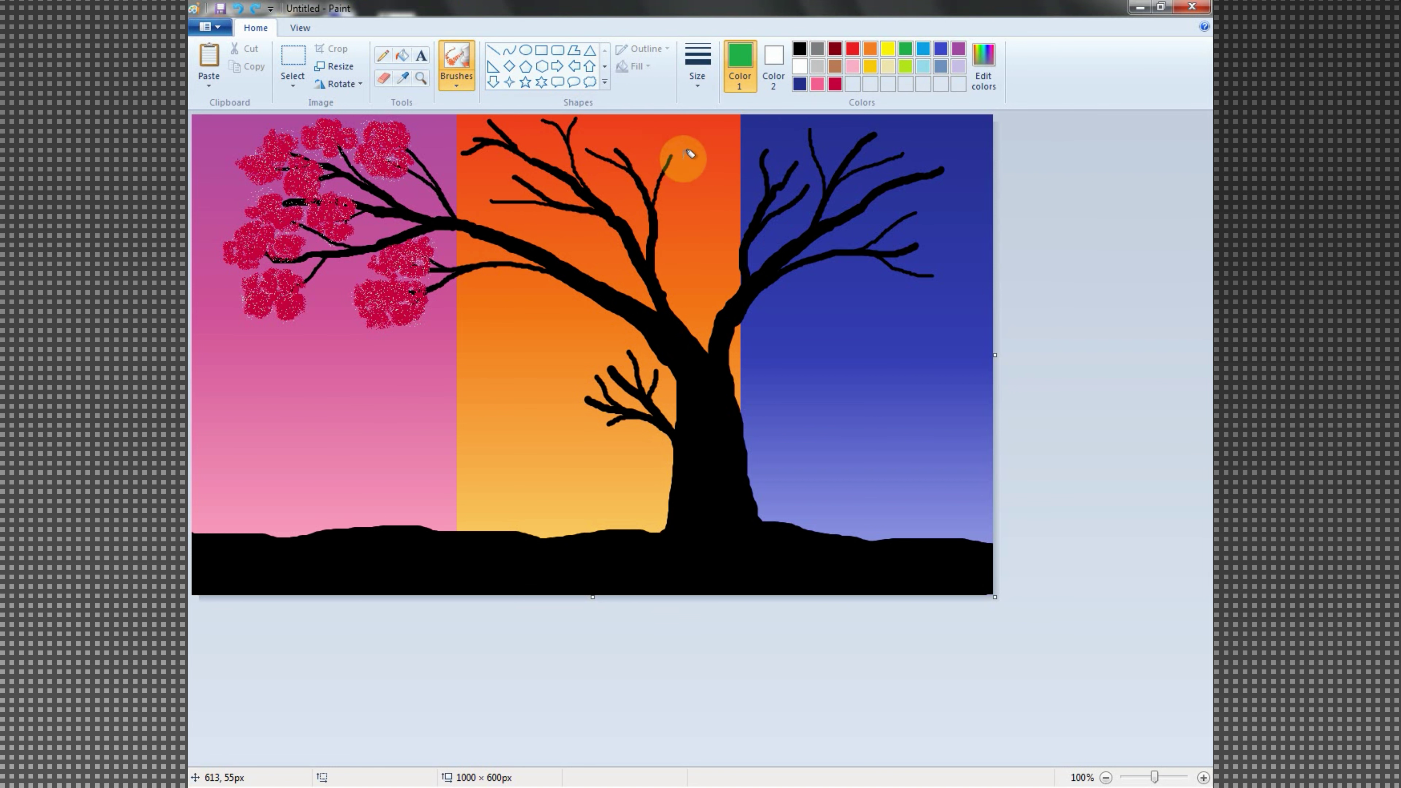
{"action": "left_click", "coordinate": [984, 66]}
{"action": "left_click_drag", "start_coordinate": [868, 375], "coordinate": [868, 436]}
{"action": "left_click", "coordinate": [547, 507]}
{"action": "mouse_move", "coordinate": [661, 182]}
{"action": "left_mouse_down"}
{"action": "mouse_move", "coordinate": [676, 161]}
{"action": "mouse_move", "coordinate": [595, 143]}
{"action": "mouse_move", "coordinate": [618, 130]}
{"action": "mouse_move", "coordinate": [666, 163]}
{"action": "left_mouse_up"}
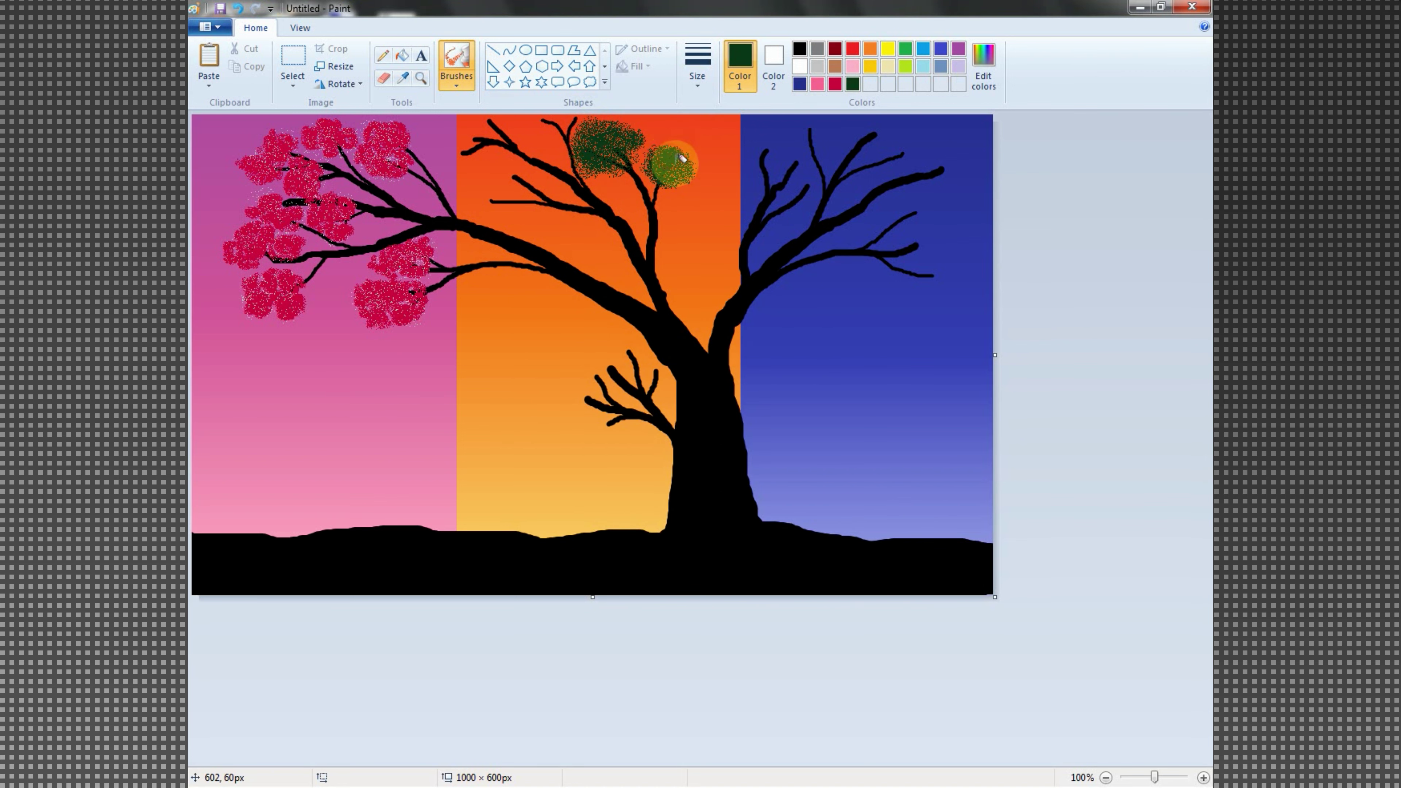
{"action": "mouse_move", "coordinate": [491, 180]}
{"action": "left_mouse_down"}
{"action": "mouse_move", "coordinate": [528, 187]}
{"action": "mouse_move", "coordinate": [475, 199]}
{"action": "mouse_move", "coordinate": [480, 166]}
{"action": "mouse_move", "coordinate": [523, 182]}
{"action": "mouse_move", "coordinate": [469, 164]}
{"action": "mouse_move", "coordinate": [507, 197]}
{"action": "mouse_move", "coordinate": [495, 168]}
{"action": "left_mouse_up"}
{"action": "left_click_drag", "start_coordinate": [330, 205], "coordinate": [341, 207]}
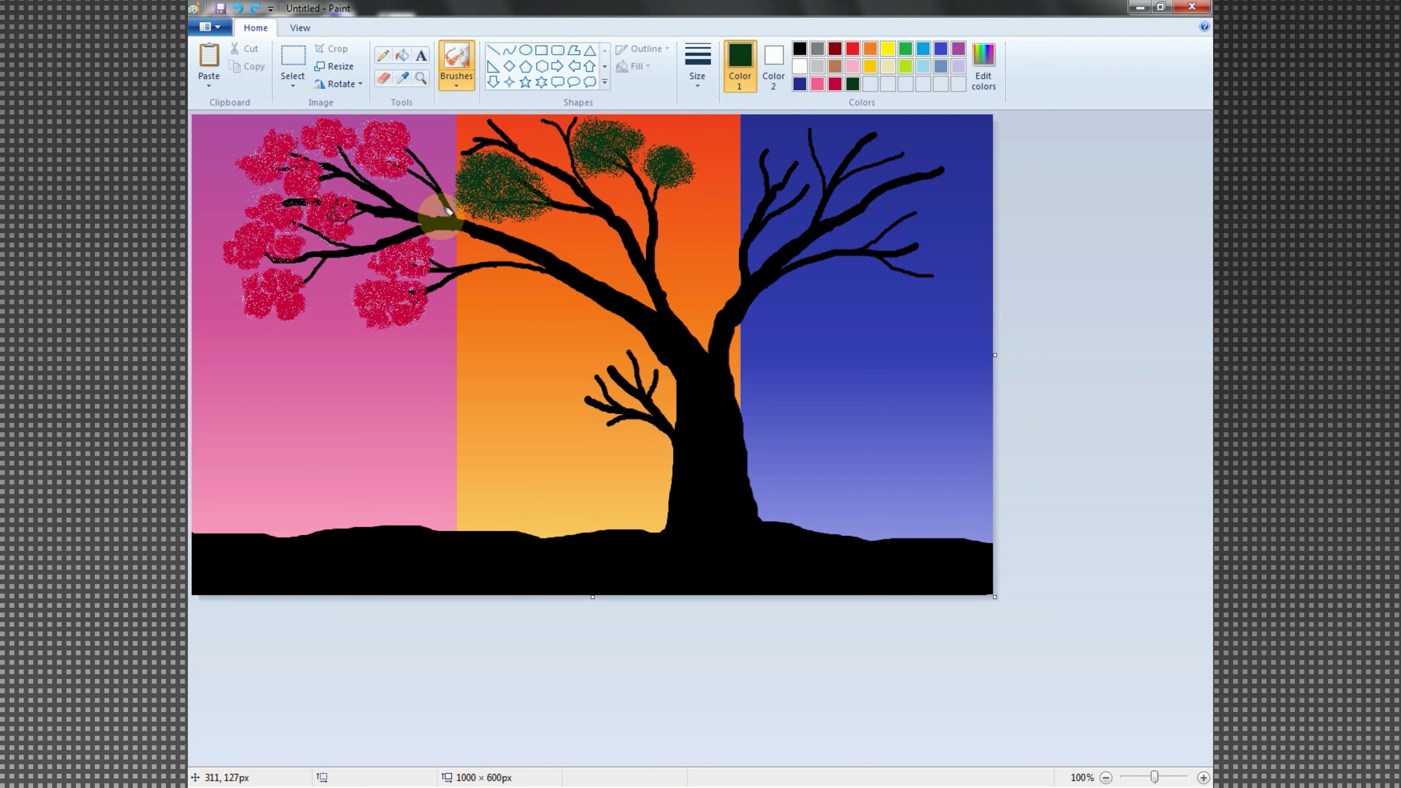
{"action": "mouse_move", "coordinate": [485, 182]}
{"action": "left_mouse_down"}
{"action": "mouse_move", "coordinate": [476, 142]}
{"action": "mouse_move", "coordinate": [547, 123]}
{"action": "left_mouse_up"}
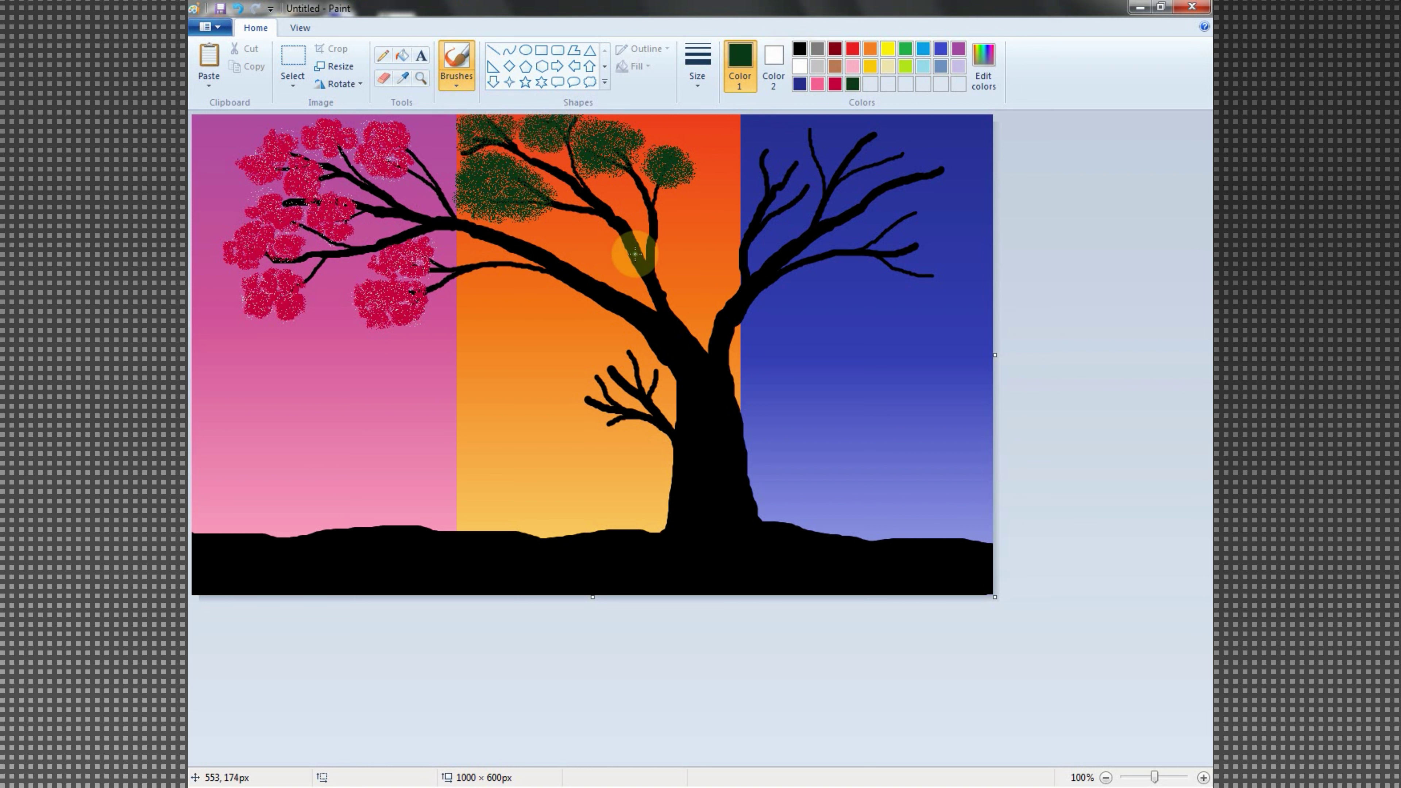
Step: Add a black twig at the middle of the orange panel's branches and spray dark green foliage on it and on the low side branch
{"action": "left_click", "coordinate": [799, 48]}
{"action": "mouse_move", "coordinate": [632, 255]}
{"action": "left_mouse_down"}
{"action": "mouse_move", "coordinate": [565, 237]}
{"action": "mouse_move", "coordinate": [579, 237]}
{"action": "left_mouse_up"}
{"action": "left_click", "coordinate": [852, 83]}
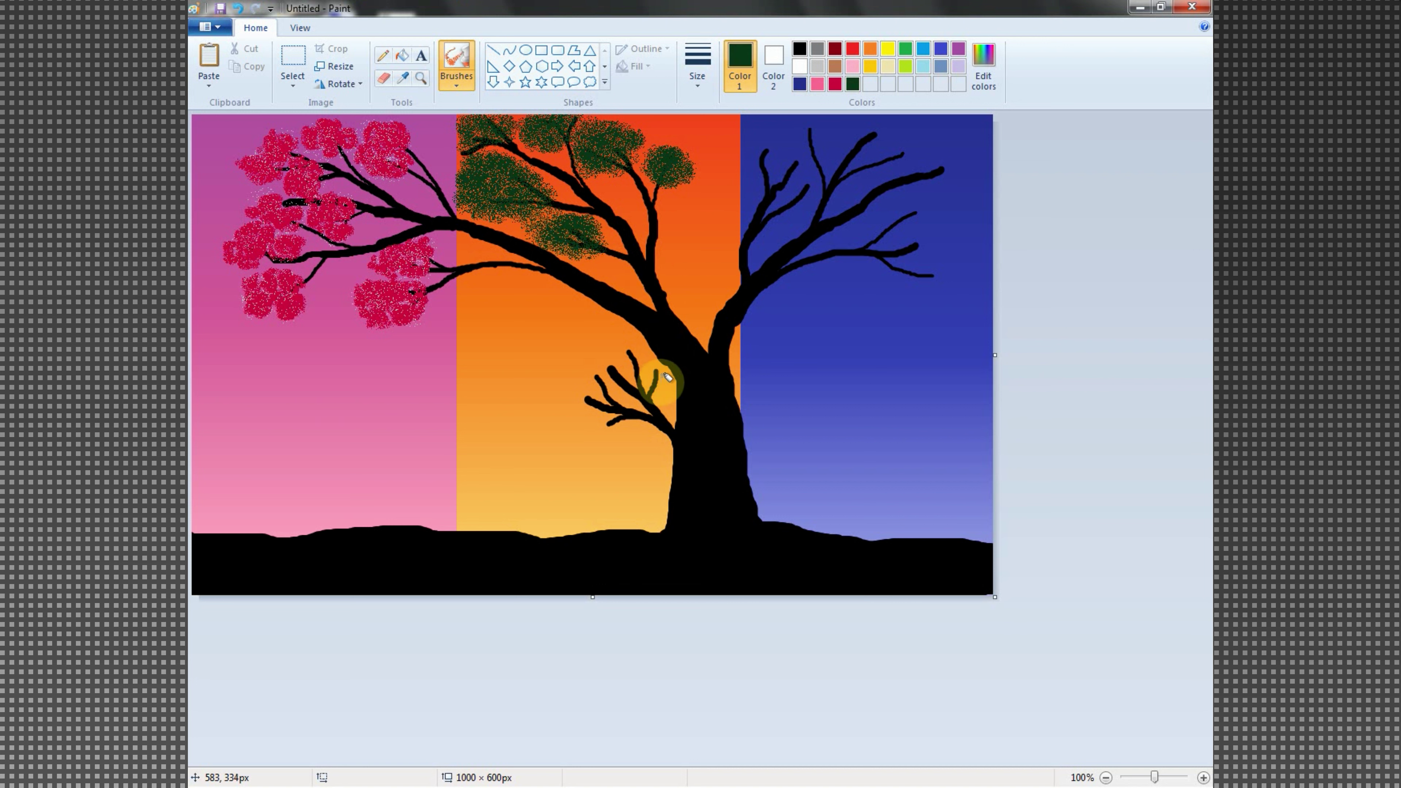
{"action": "mouse_move", "coordinate": [640, 369]}
{"action": "left_mouse_down"}
{"action": "mouse_move", "coordinate": [626, 376]}
{"action": "mouse_move", "coordinate": [659, 348]}
{"action": "mouse_move", "coordinate": [623, 364]}
{"action": "mouse_move", "coordinate": [596, 413]}
{"action": "mouse_move", "coordinate": [617, 425]}
{"action": "mouse_move", "coordinate": [582, 373]}
{"action": "mouse_move", "coordinate": [568, 386]}
{"action": "mouse_move", "coordinate": [601, 392]}
{"action": "mouse_move", "coordinate": [596, 355]}
{"action": "left_mouse_up"}
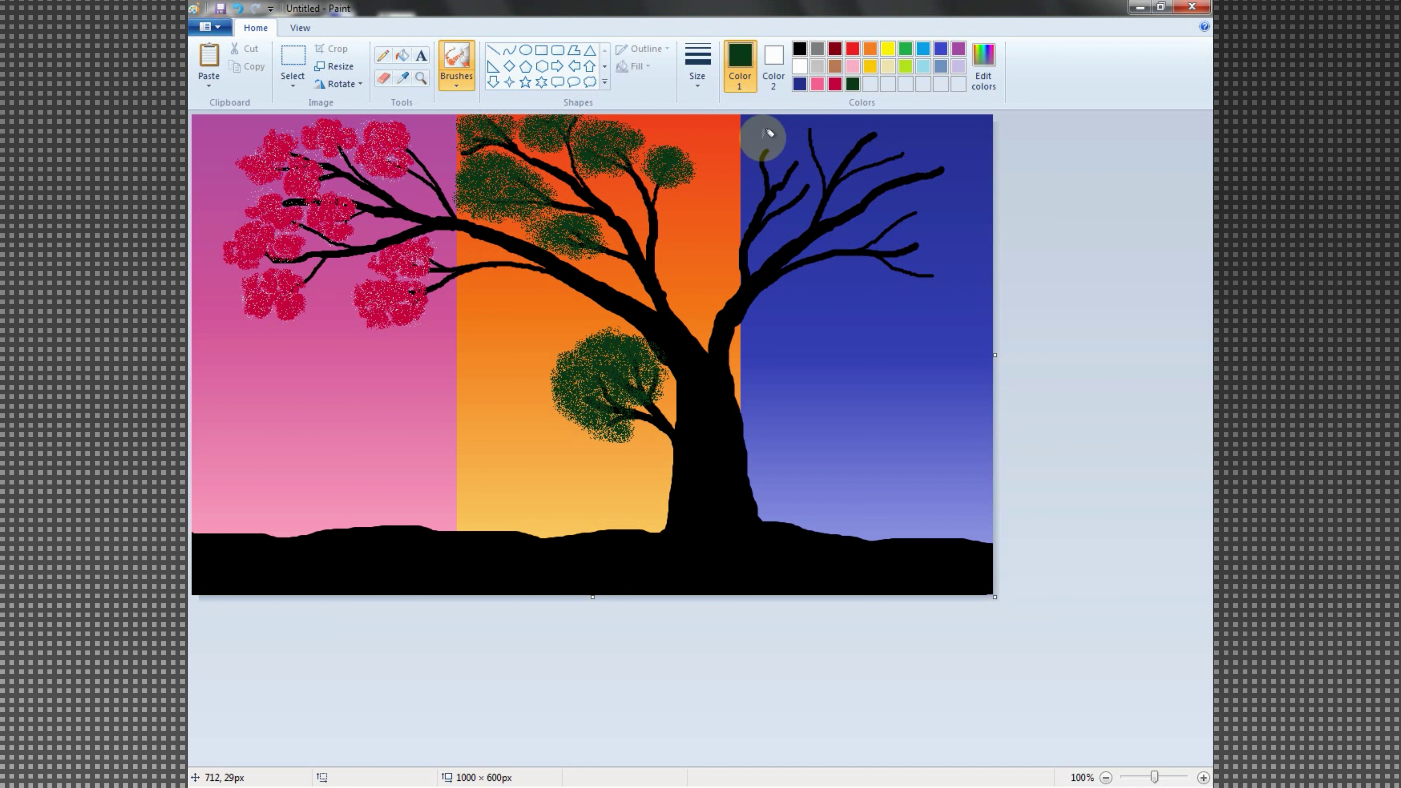
Step: Mix an olive green from lime and speckle it as highlights over the dark green foliage in the orange panel
{"action": "left_click", "coordinate": [905, 66]}
{"action": "left_click_drag", "start_coordinate": [670, 165], "coordinate": [701, 156]}
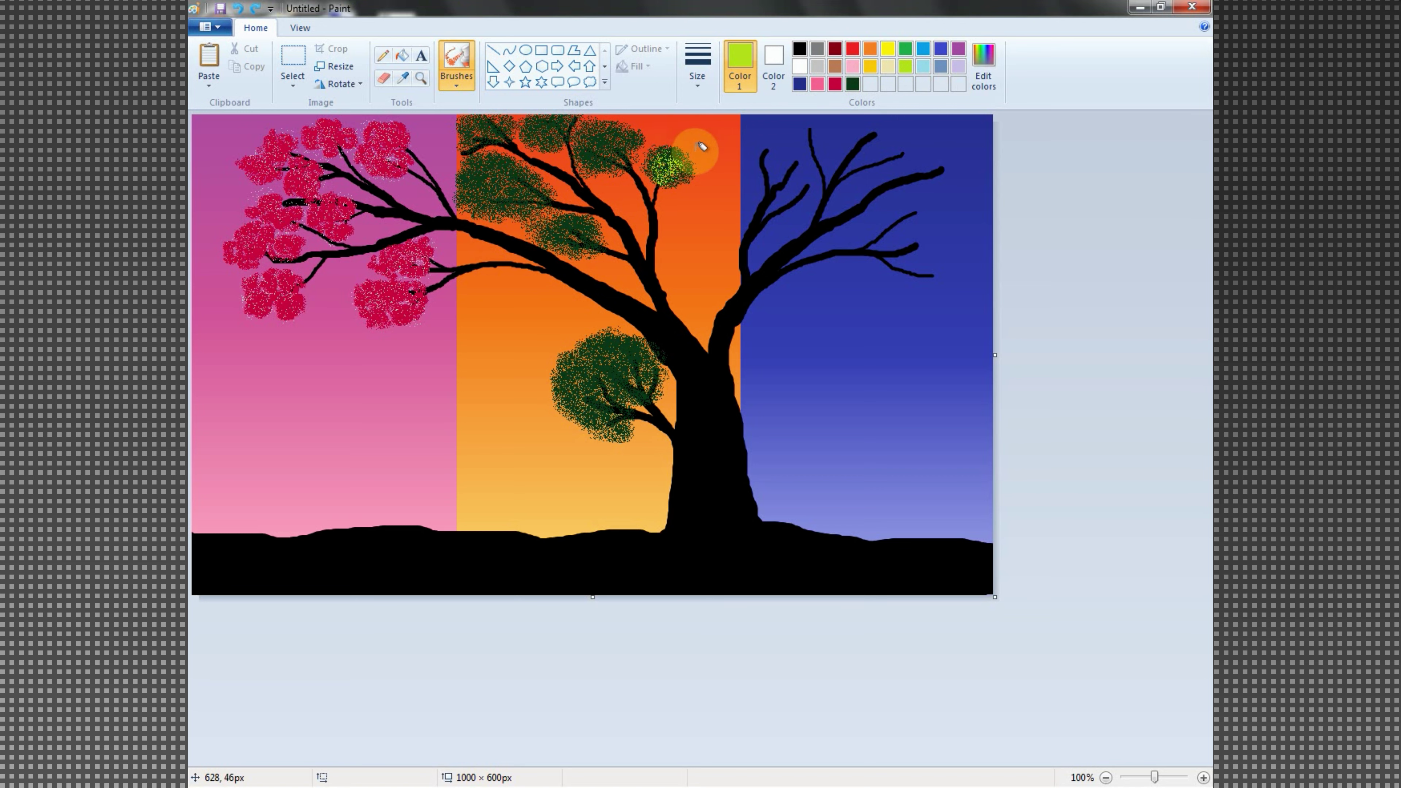
{"action": "key", "text": "ctrl+z"}
{"action": "left_click", "coordinate": [983, 76]}
{"action": "left_click_drag", "start_coordinate": [867, 367], "coordinate": [868, 397]}
{"action": "left_click", "coordinate": [552, 510]}
{"action": "left_click_drag", "start_coordinate": [671, 168], "coordinate": [677, 176]}
{"action": "left_click_drag", "start_coordinate": [595, 131], "coordinate": [591, 126]}
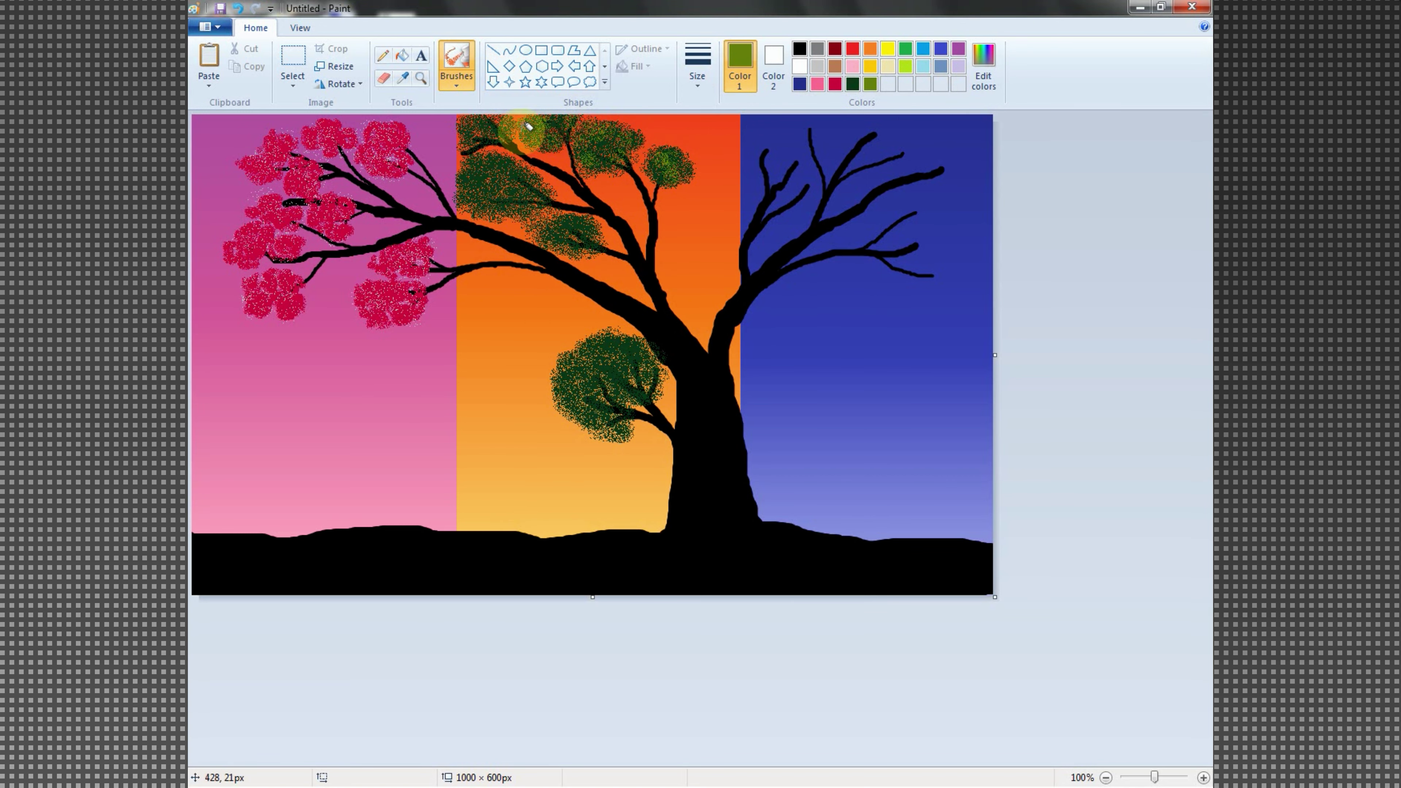
{"action": "left_click_drag", "start_coordinate": [629, 359], "coordinate": [618, 355]}
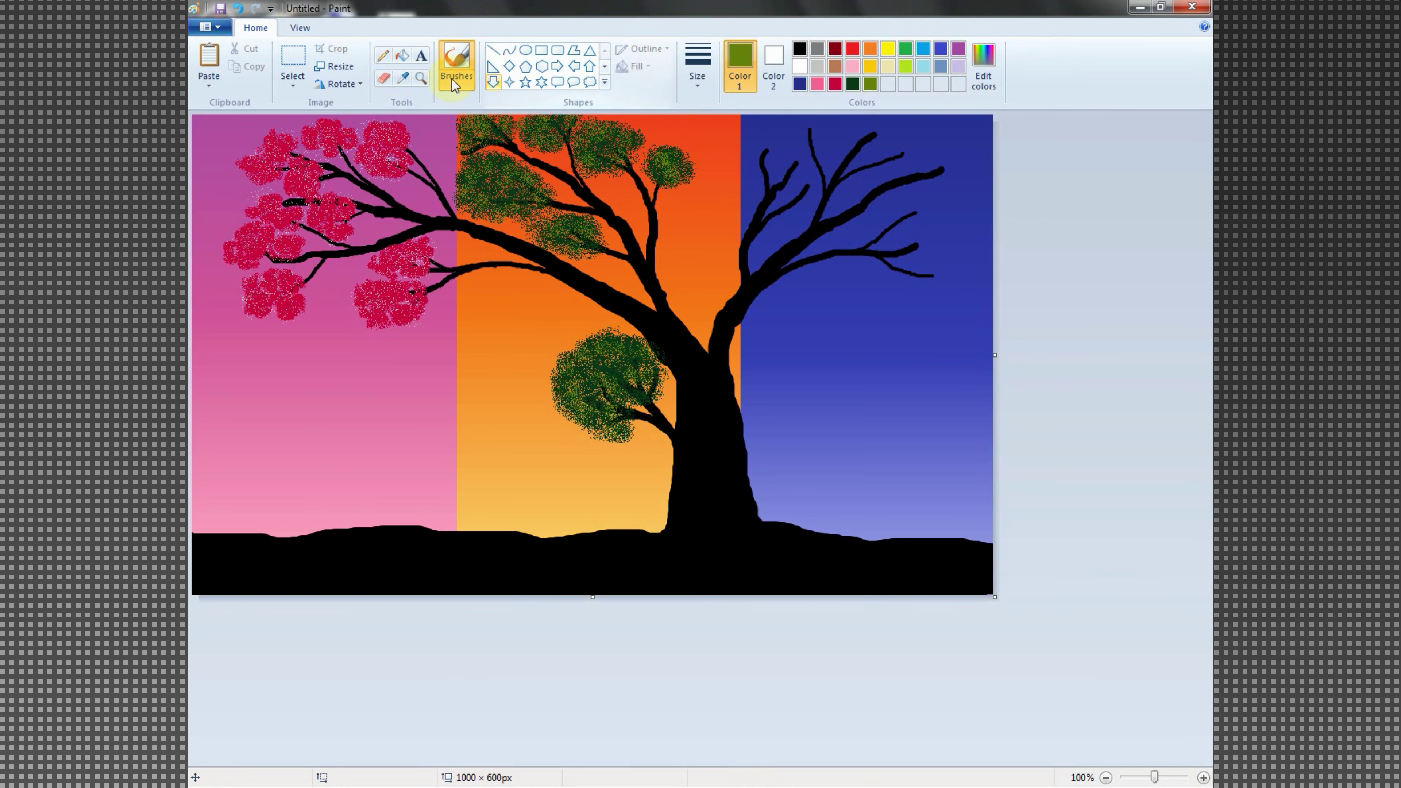
Step: In black, draw a drooping forked twig below the pink panel's branches and add fine twigs inside the blossom and foliage clusters
{"action": "left_click", "coordinate": [799, 49]}
{"action": "mouse_move", "coordinate": [337, 259]}
{"action": "left_mouse_down"}
{"action": "mouse_move", "coordinate": [289, 349]}
{"action": "mouse_move", "coordinate": [352, 360]}
{"action": "mouse_move", "coordinate": [287, 334]}
{"action": "left_mouse_up"}
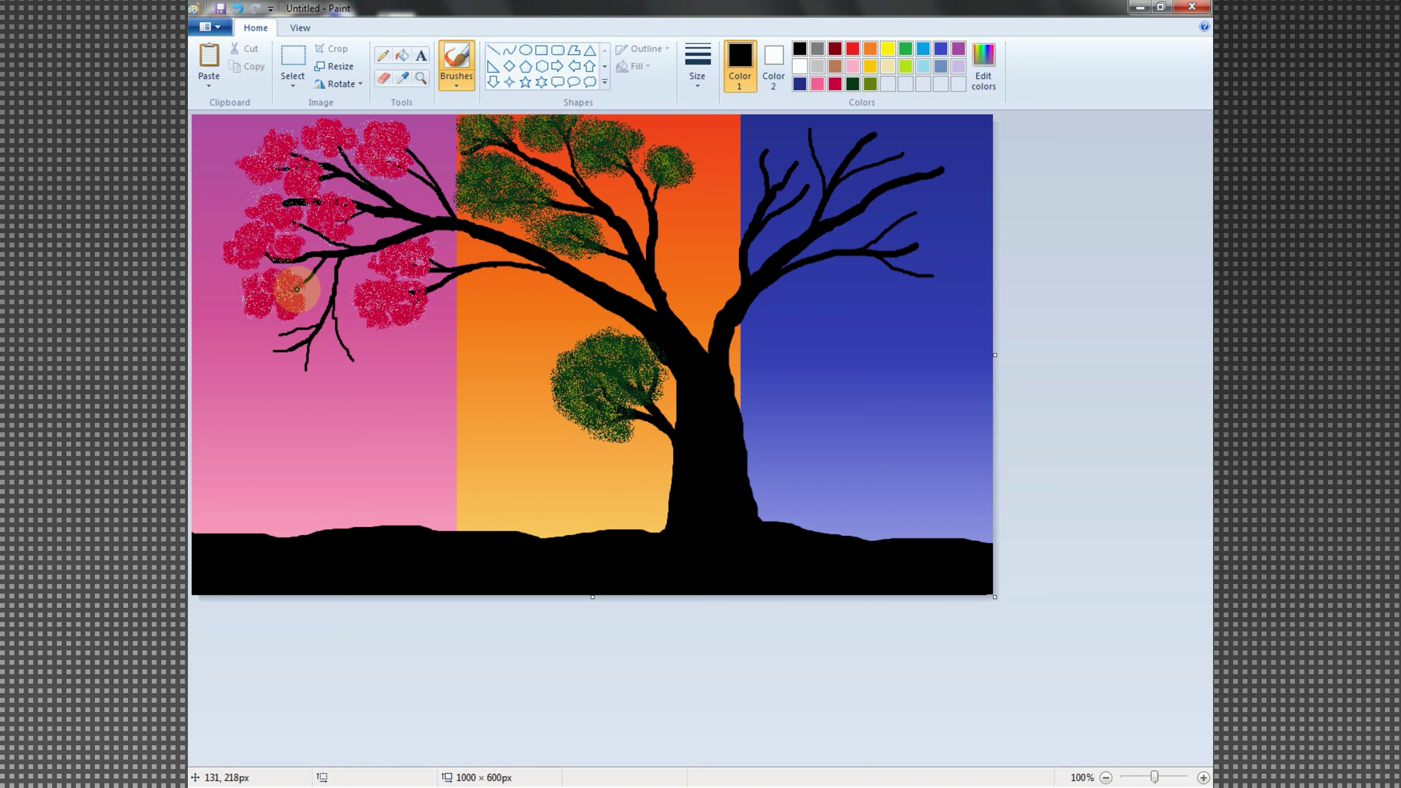
{"action": "mouse_move", "coordinate": [283, 287]}
{"action": "left_mouse_down"}
{"action": "mouse_move", "coordinate": [288, 298]}
{"action": "mouse_move", "coordinate": [261, 300]}
{"action": "left_mouse_up"}
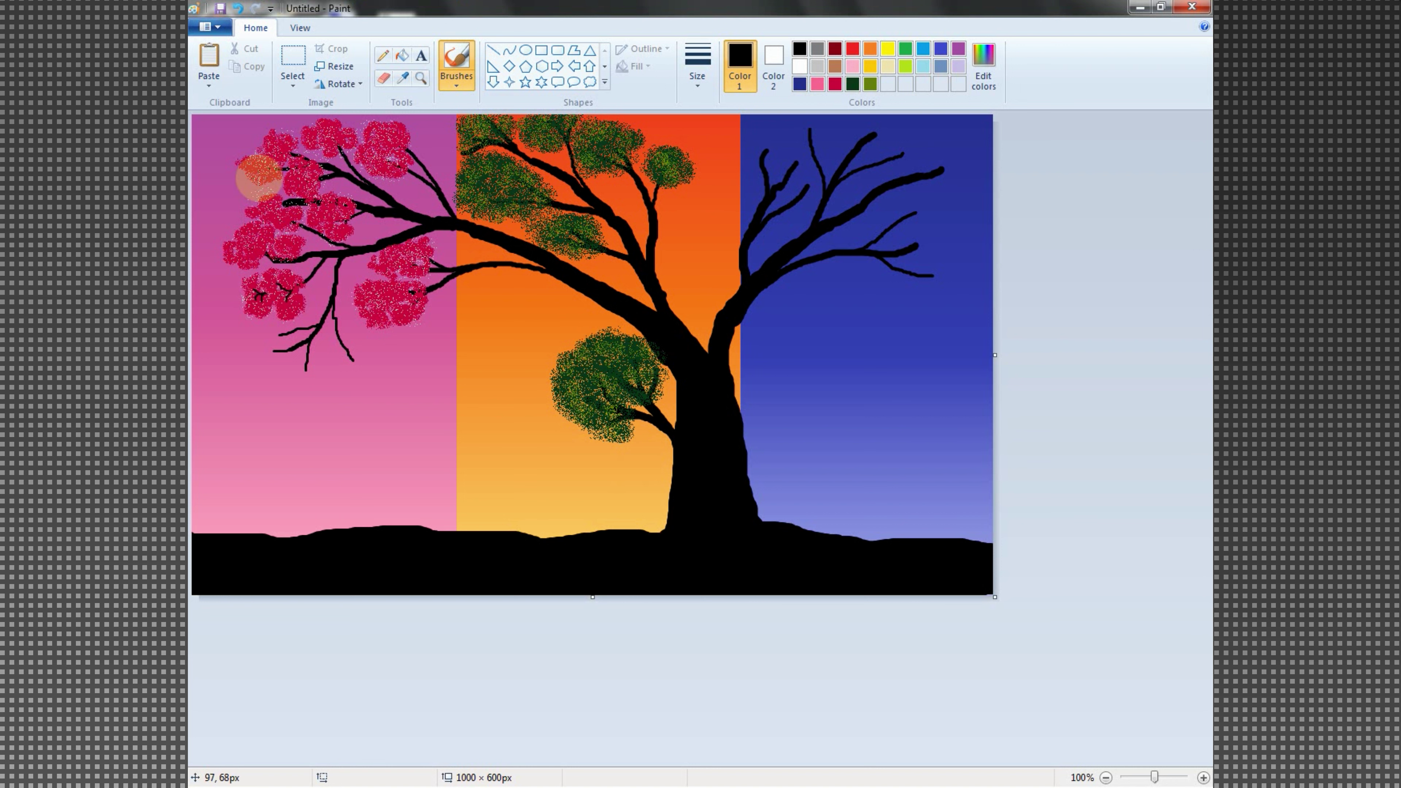
{"action": "left_click_drag", "start_coordinate": [286, 245], "coordinate": [253, 240]}
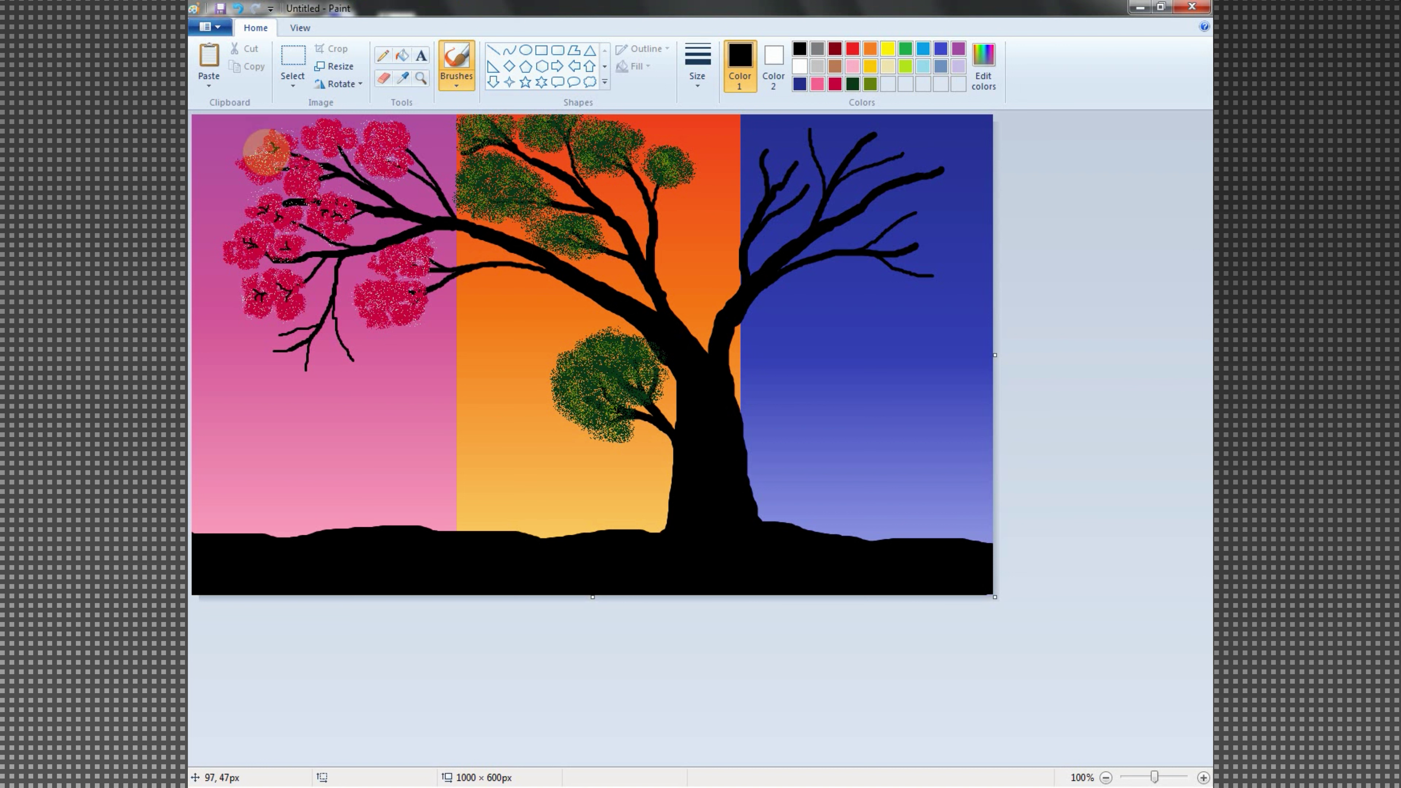
{"action": "left_click_drag", "start_coordinate": [325, 134], "coordinate": [338, 139]}
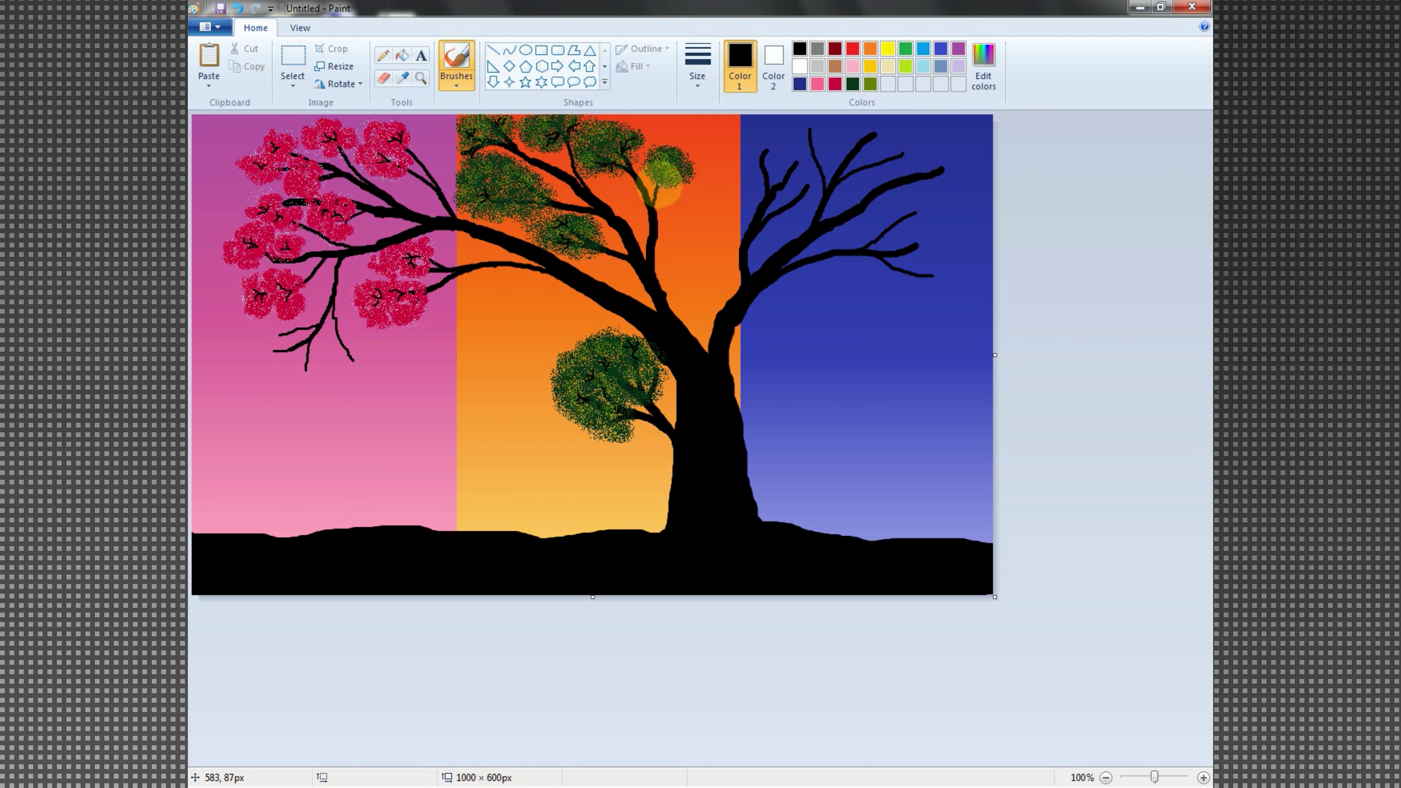
Step: Spray white foliage clusters over the branch tips in the blue panel and fill the gaps between them
{"action": "left_click", "coordinate": [800, 66]}
{"action": "mouse_move", "coordinate": [757, 137]}
{"action": "left_mouse_down"}
{"action": "mouse_move", "coordinate": [812, 159]}
{"action": "mouse_move", "coordinate": [792, 192]}
{"action": "mouse_move", "coordinate": [814, 186]}
{"action": "mouse_move", "coordinate": [825, 143]}
{"action": "mouse_move", "coordinate": [913, 156]}
{"action": "mouse_move", "coordinate": [883, 127]}
{"action": "mouse_move", "coordinate": [858, 156]}
{"action": "mouse_move", "coordinate": [875, 174]}
{"action": "mouse_move", "coordinate": [961, 191]}
{"action": "mouse_move", "coordinate": [927, 174]}
{"action": "mouse_move", "coordinate": [940, 178]}
{"action": "mouse_move", "coordinate": [928, 283]}
{"action": "mouse_move", "coordinate": [913, 297]}
{"action": "mouse_move", "coordinate": [941, 253]}
{"action": "mouse_move", "coordinate": [883, 229]}
{"action": "mouse_move", "coordinate": [800, 264]}
{"action": "mouse_move", "coordinate": [862, 280]}
{"action": "mouse_move", "coordinate": [862, 315]}
{"action": "mouse_move", "coordinate": [863, 261]}
{"action": "mouse_move", "coordinate": [885, 289]}
{"action": "left_mouse_up"}
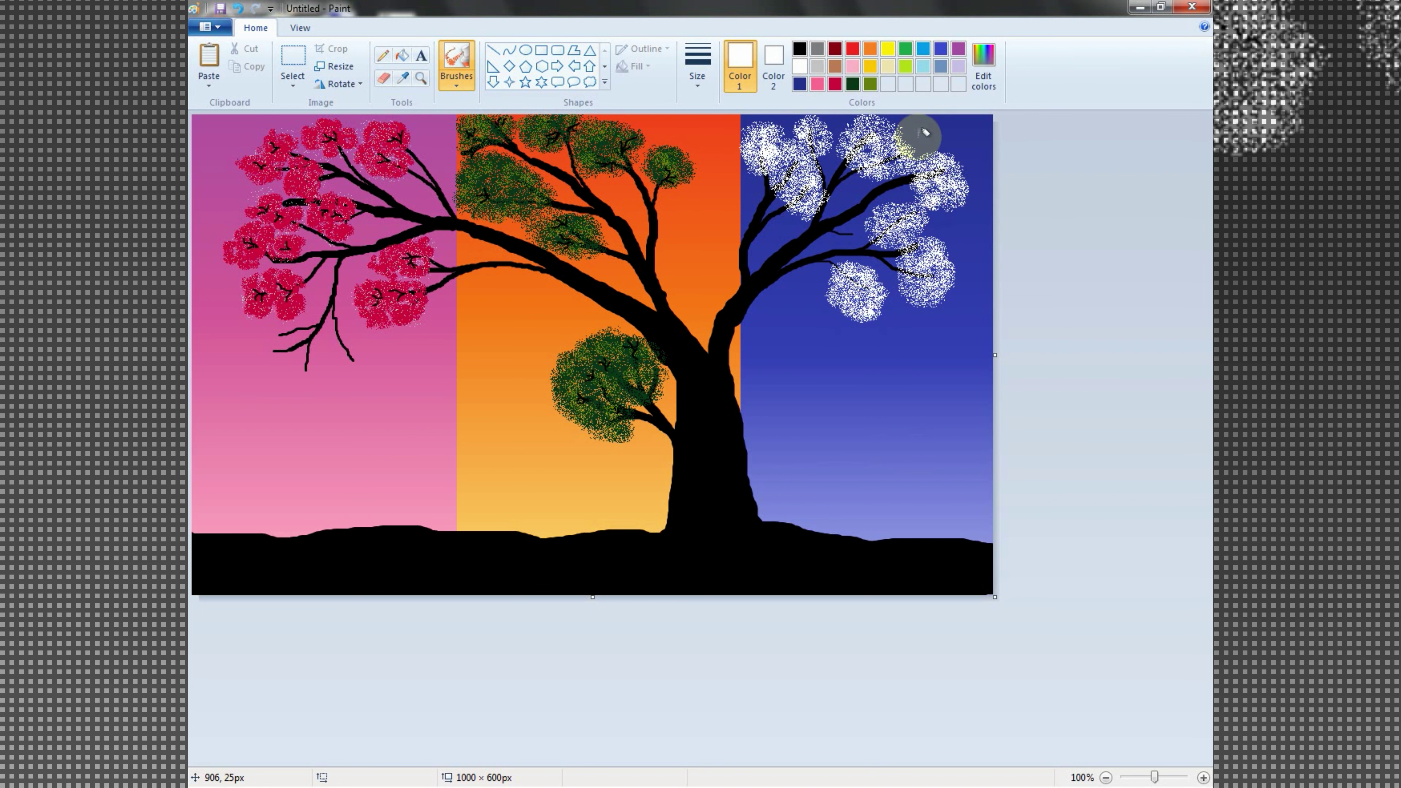
{"action": "left_click", "coordinate": [456, 80]}
{"action": "left_click", "coordinate": [550, 105]}
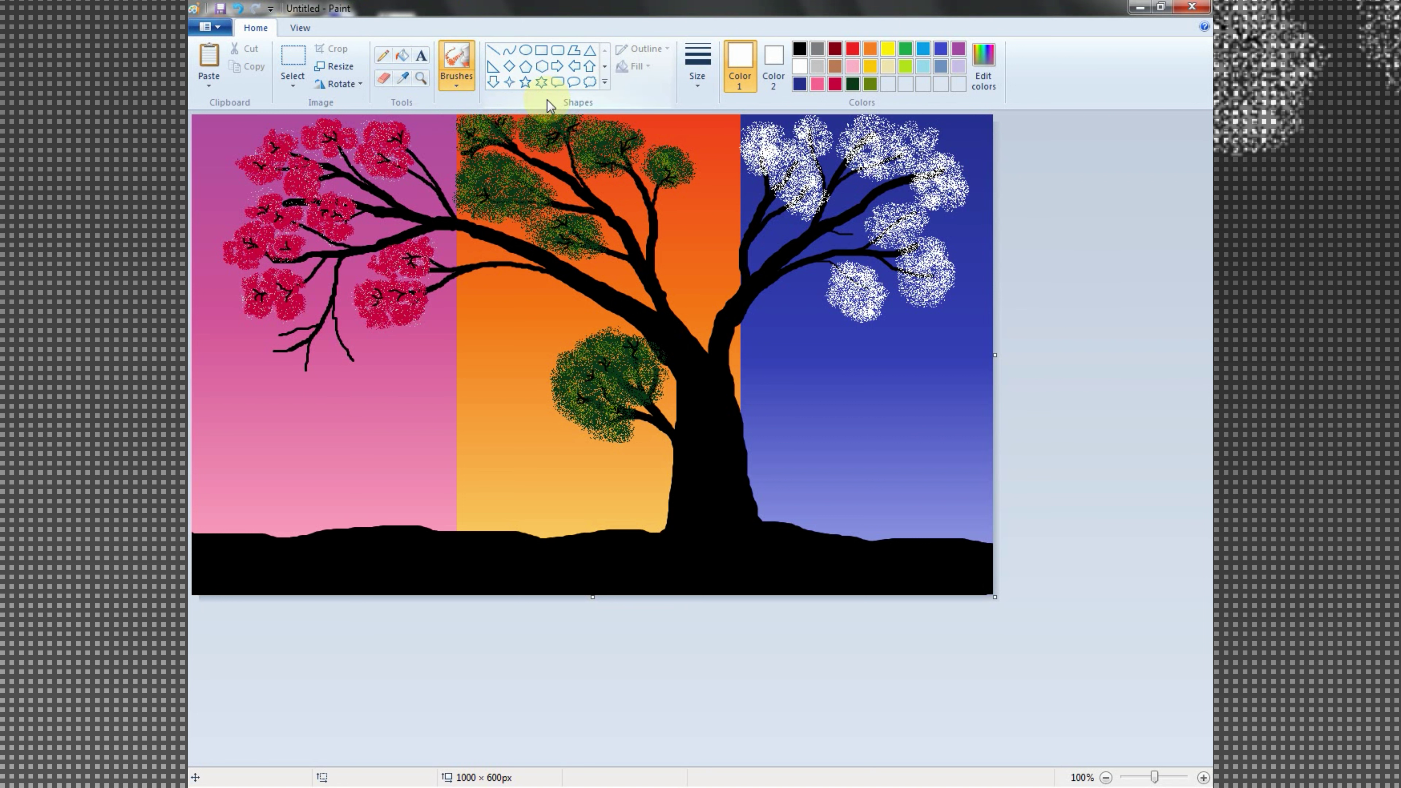
{"action": "mouse_move", "coordinate": [826, 289]}
{"action": "left_mouse_down"}
{"action": "mouse_move", "coordinate": [854, 225]}
{"action": "mouse_move", "coordinate": [839, 210]}
{"action": "left_mouse_up"}
Step: Scatter small falling dots in the foliage colours across the panels, with white snow dots in the blue panel
{"action": "left_click", "coordinate": [800, 48]}
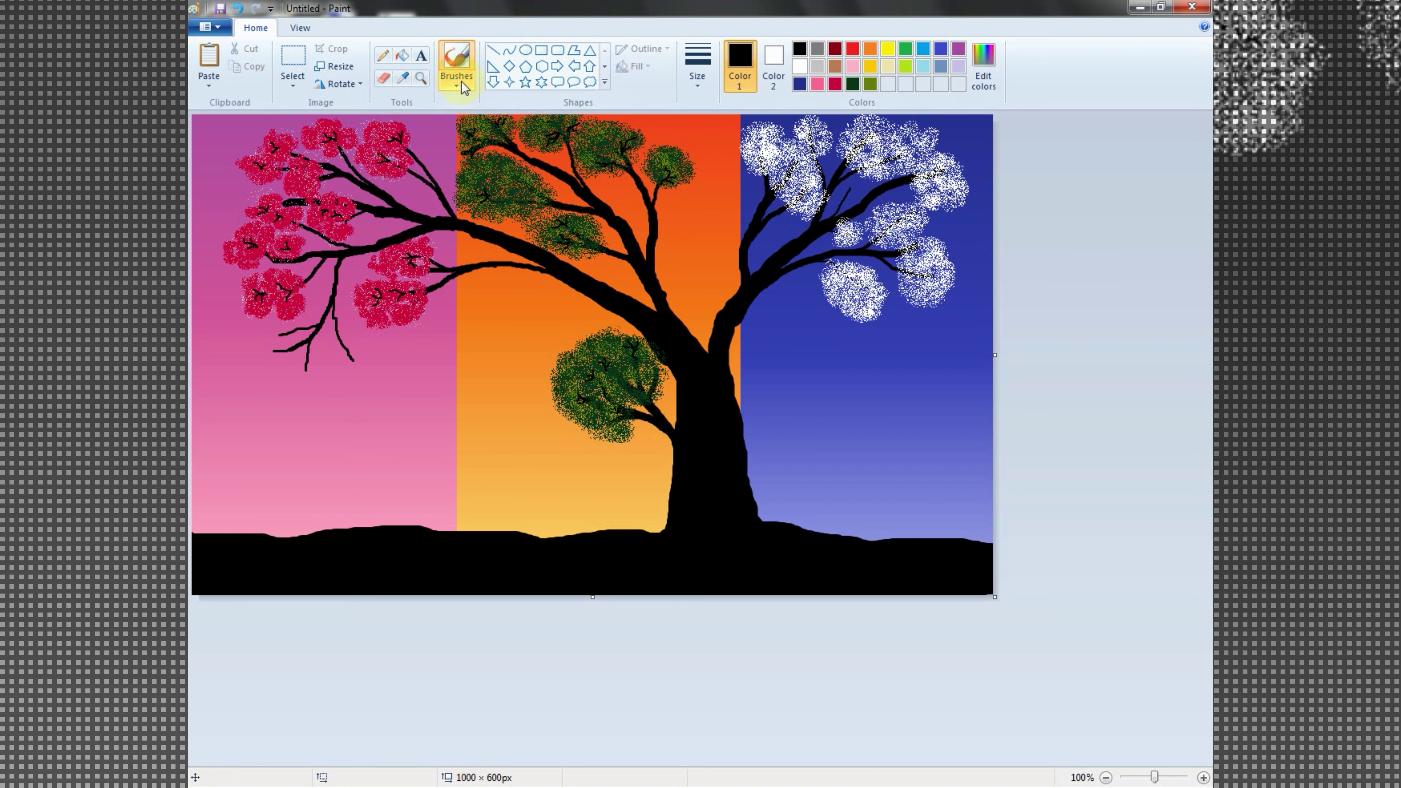
{"action": "left_click", "coordinate": [984, 65]}
{"action": "left_click", "coordinate": [551, 503]}
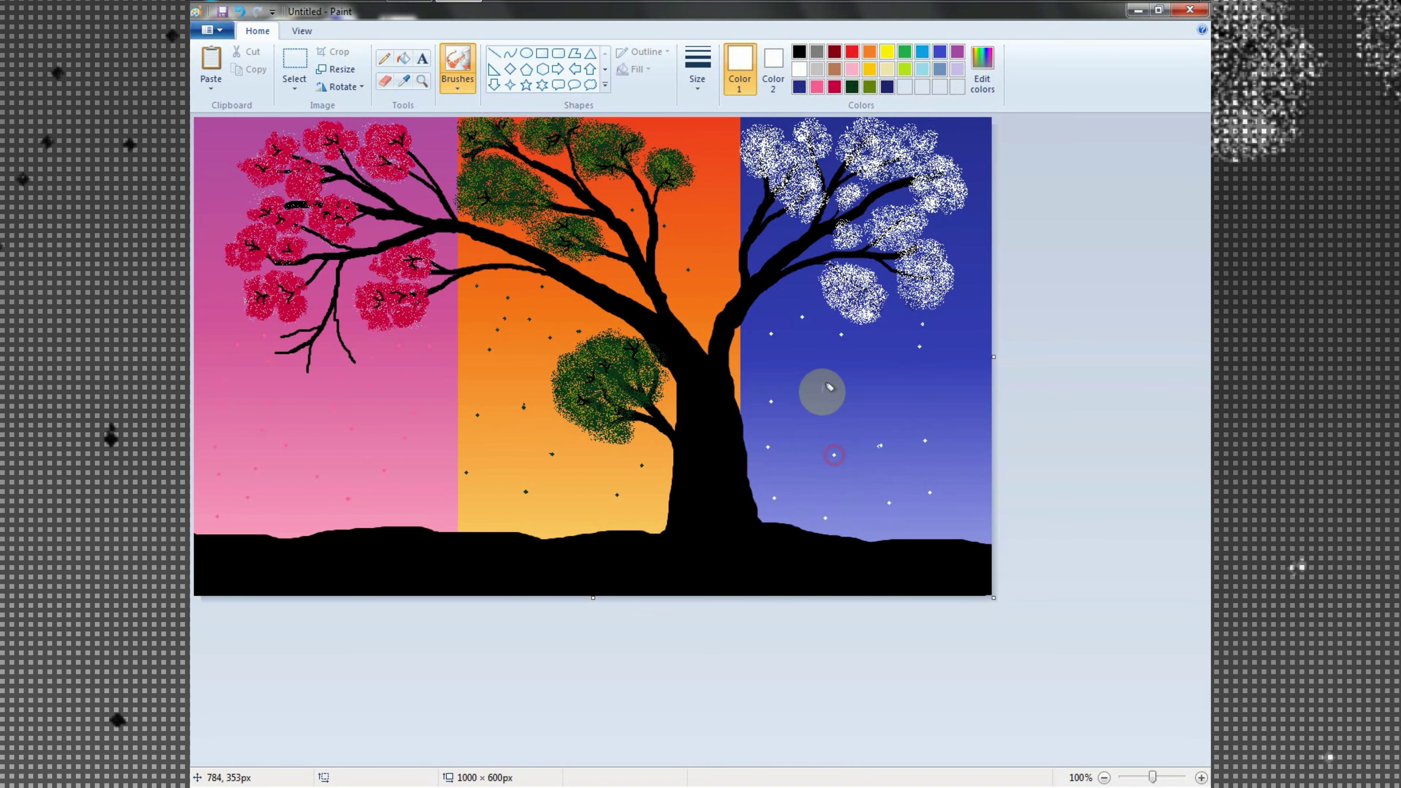
{"action": "left_click", "coordinate": [822, 391]}
{"action": "left_click", "coordinate": [912, 375]}
{"action": "left_click", "coordinate": [745, 203]}
{"action": "left_click", "coordinate": [830, 167]}
{"action": "left_click", "coordinate": [902, 200]}
Step: Draw thin forked black twigs below and above the main branches in the orange panel and below the branches in the blue panel
{"action": "left_click", "coordinate": [457, 84]}
{"action": "left_click", "coordinate": [800, 52]}
{"action": "left_click_drag", "start_coordinate": [578, 293], "coordinate": [475, 307]}
{"action": "mouse_move", "coordinate": [508, 316]}
{"action": "left_mouse_down"}
{"action": "mouse_move", "coordinate": [491, 350]}
{"action": "mouse_move", "coordinate": [513, 354]}
{"action": "left_mouse_up"}
{"action": "mouse_move", "coordinate": [775, 284]}
{"action": "left_mouse_down"}
{"action": "mouse_move", "coordinate": [832, 323]}
{"action": "mouse_move", "coordinate": [798, 353]}
{"action": "left_mouse_up"}
{"action": "left_click_drag", "start_coordinate": [806, 310], "coordinate": [818, 334]}
{"action": "left_click_drag", "start_coordinate": [635, 301], "coordinate": [610, 267]}
{"action": "left_click_drag", "start_coordinate": [624, 269], "coordinate": [630, 292]}
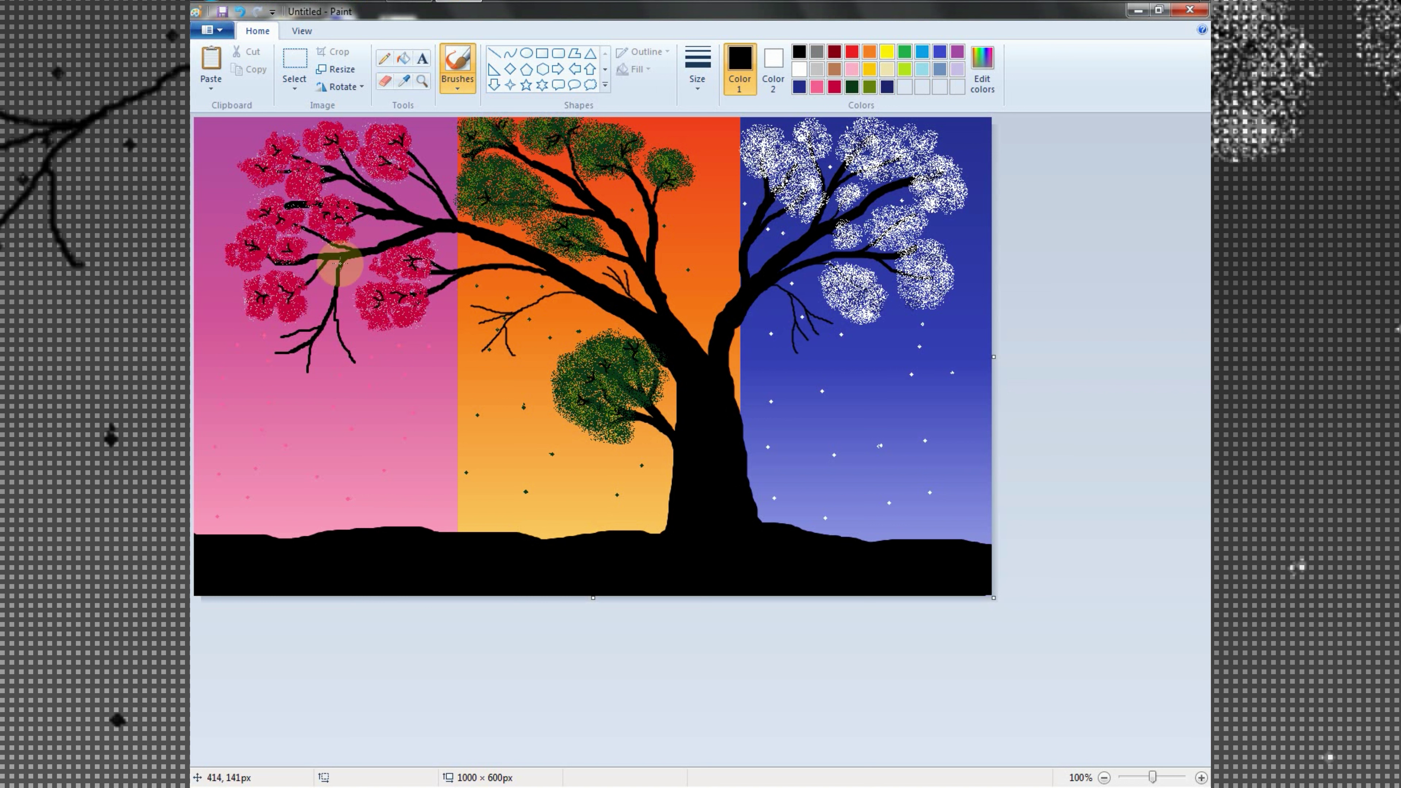
Step: Trace thin white pencil highlights along the edges of the trunk, the main branches and the ground
{"action": "left_click", "coordinate": [384, 58]}
{"action": "left_click", "coordinate": [799, 69]}
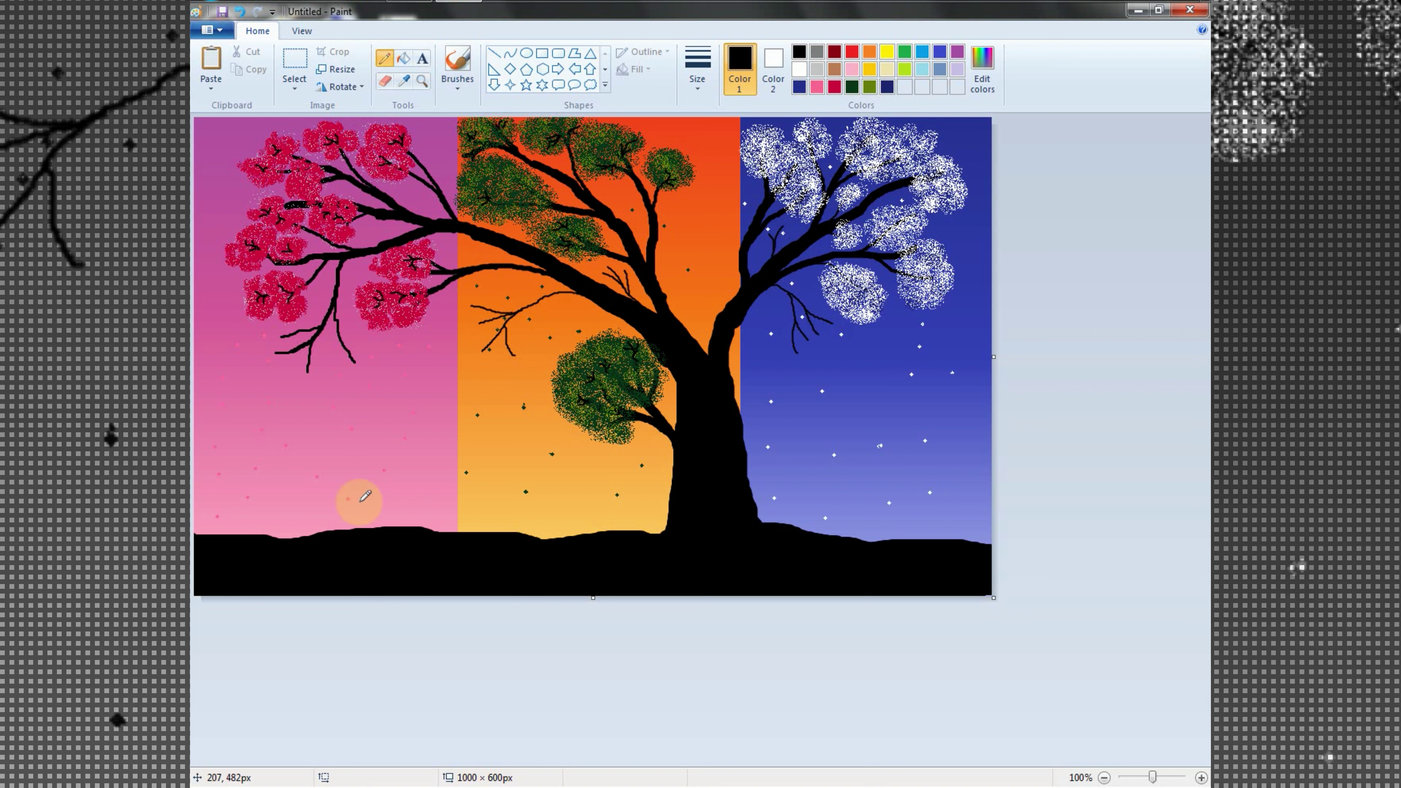
{"action": "mouse_move", "coordinate": [666, 531]}
{"action": "left_mouse_down"}
{"action": "mouse_move", "coordinate": [677, 484]}
{"action": "mouse_move", "coordinate": [660, 427]}
{"action": "mouse_move", "coordinate": [635, 419]}
{"action": "mouse_move", "coordinate": [663, 412]}
{"action": "mouse_move", "coordinate": [653, 409]}
{"action": "mouse_move", "coordinate": [675, 429]}
{"action": "mouse_move", "coordinate": [680, 397]}
{"action": "mouse_move", "coordinate": [649, 336]}
{"action": "mouse_move", "coordinate": [552, 273]}
{"action": "mouse_move", "coordinate": [451, 271]}
{"action": "left_mouse_up"}
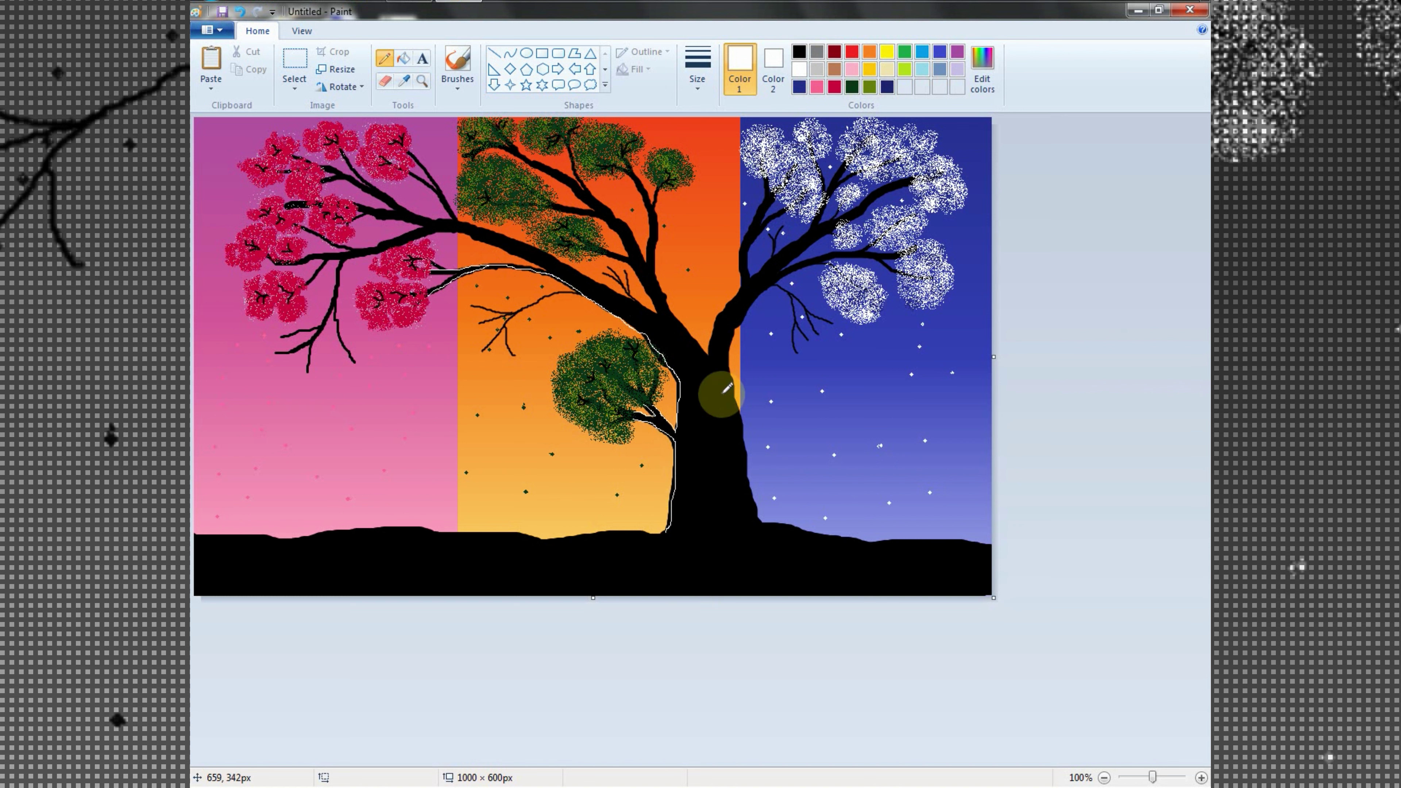
{"action": "mouse_move", "coordinate": [654, 313]}
{"action": "left_mouse_down"}
{"action": "mouse_move", "coordinate": [437, 216]}
{"action": "mouse_move", "coordinate": [281, 257]}
{"action": "mouse_move", "coordinate": [475, 234]}
{"action": "mouse_move", "coordinate": [654, 313]}
{"action": "mouse_move", "coordinate": [620, 230]}
{"action": "mouse_move", "coordinate": [555, 208]}
{"action": "mouse_move", "coordinate": [578, 192]}
{"action": "mouse_move", "coordinate": [499, 135]}
{"action": "left_mouse_up"}
{"action": "mouse_move", "coordinate": [546, 209]}
{"action": "left_mouse_down"}
{"action": "mouse_move", "coordinate": [607, 205]}
{"action": "mouse_move", "coordinate": [652, 254]}
{"action": "mouse_move", "coordinate": [636, 167]}
{"action": "mouse_move", "coordinate": [737, 356]}
{"action": "mouse_move", "coordinate": [682, 320]}
{"action": "mouse_move", "coordinate": [658, 235]}
{"action": "mouse_move", "coordinate": [708, 355]}
{"action": "mouse_move", "coordinate": [767, 190]}
{"action": "mouse_move", "coordinate": [750, 267]}
{"action": "mouse_move", "coordinate": [788, 206]}
{"action": "mouse_move", "coordinate": [754, 274]}
{"action": "mouse_move", "coordinate": [822, 197]}
{"action": "mouse_move", "coordinate": [912, 179]}
{"action": "mouse_move", "coordinate": [740, 311]}
{"action": "mouse_move", "coordinate": [739, 431]}
{"action": "mouse_move", "coordinate": [768, 526]}
{"action": "mouse_move", "coordinate": [920, 539]}
{"action": "left_mouse_up"}
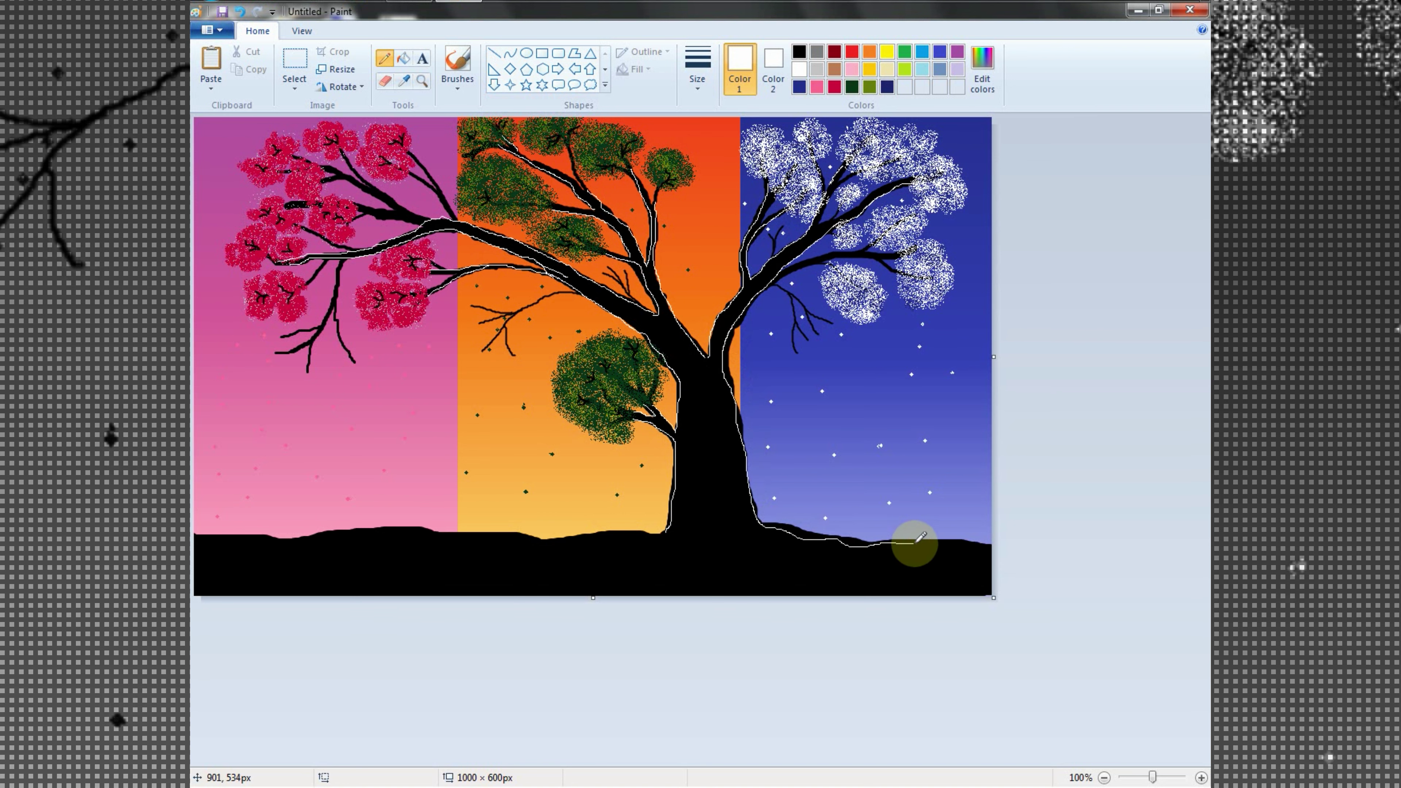
{"action": "mouse_move", "coordinate": [776, 271]}
{"action": "left_mouse_down"}
{"action": "mouse_move", "coordinate": [848, 249]}
{"action": "mouse_move", "coordinate": [896, 258]}
{"action": "left_mouse_up"}
{"action": "left_click_drag", "start_coordinate": [651, 535], "coordinate": [406, 527]}
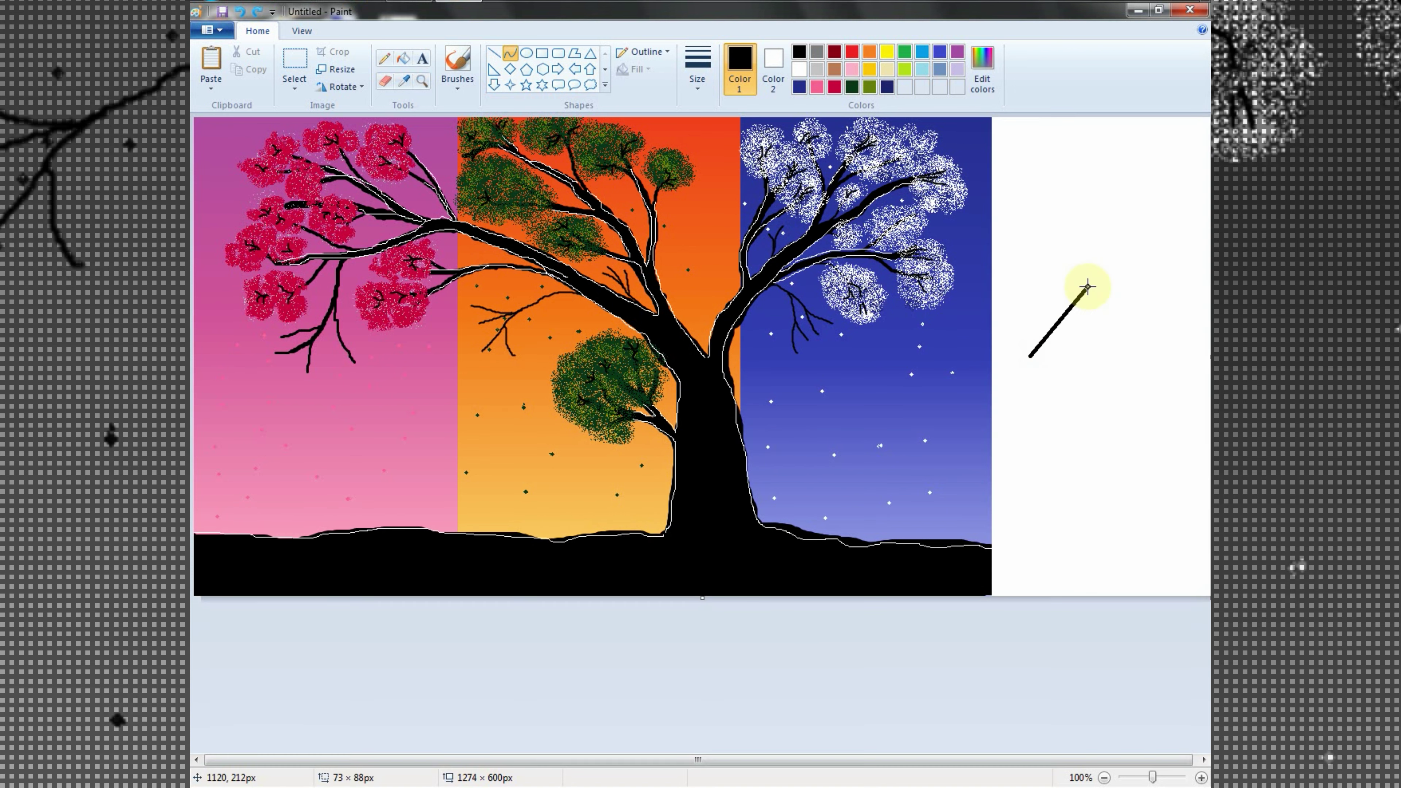
Step: Start outlining a figure in the blank canvas beside the painting with black curves and short straight lines
{"action": "left_click_drag", "start_coordinate": [1088, 287], "coordinate": [1102, 289]}
{"action": "left_click", "coordinate": [1027, 288]}
{"action": "left_click", "coordinate": [1067, 260]}
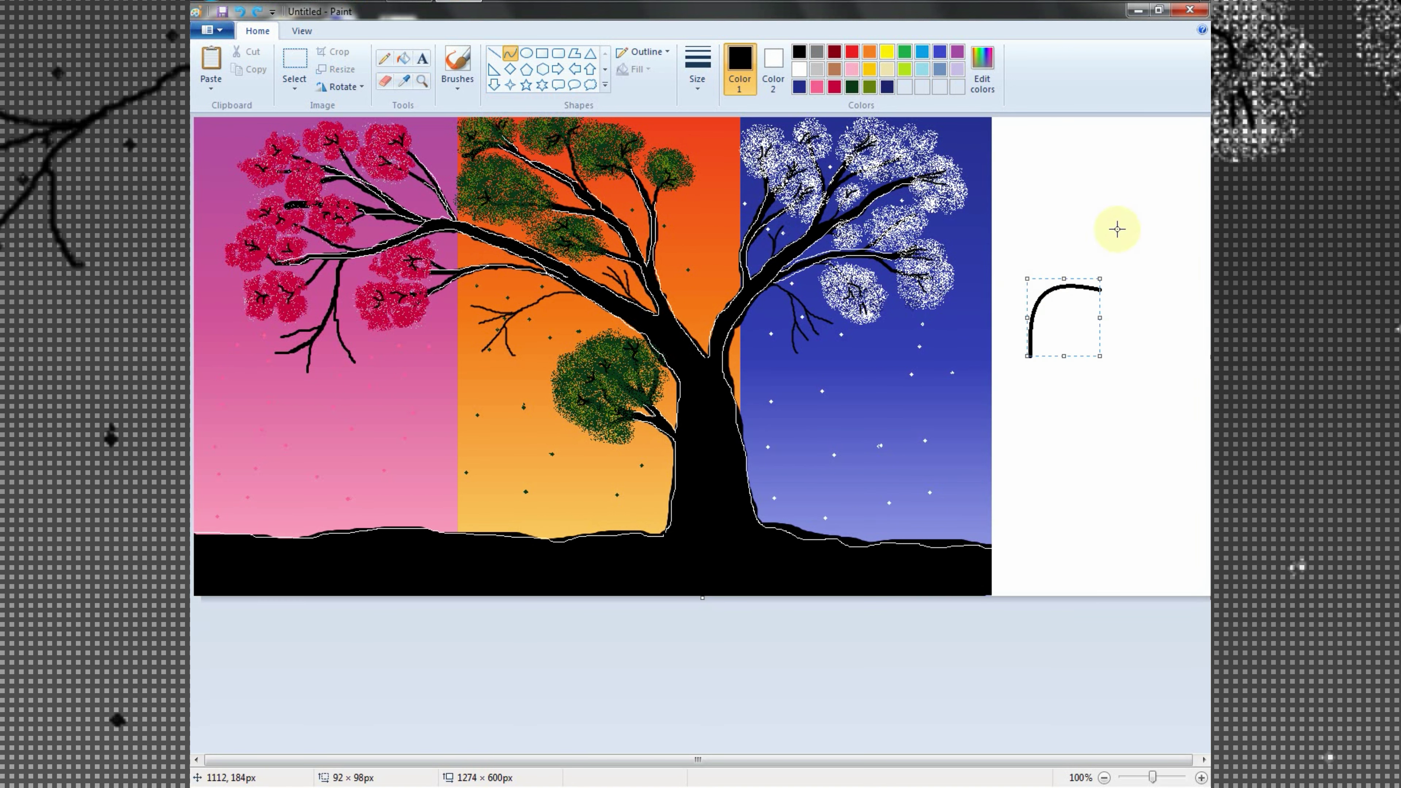
{"action": "left_click", "coordinate": [494, 53]}
{"action": "left_click_drag", "start_coordinate": [1030, 358], "coordinate": [1045, 354]}
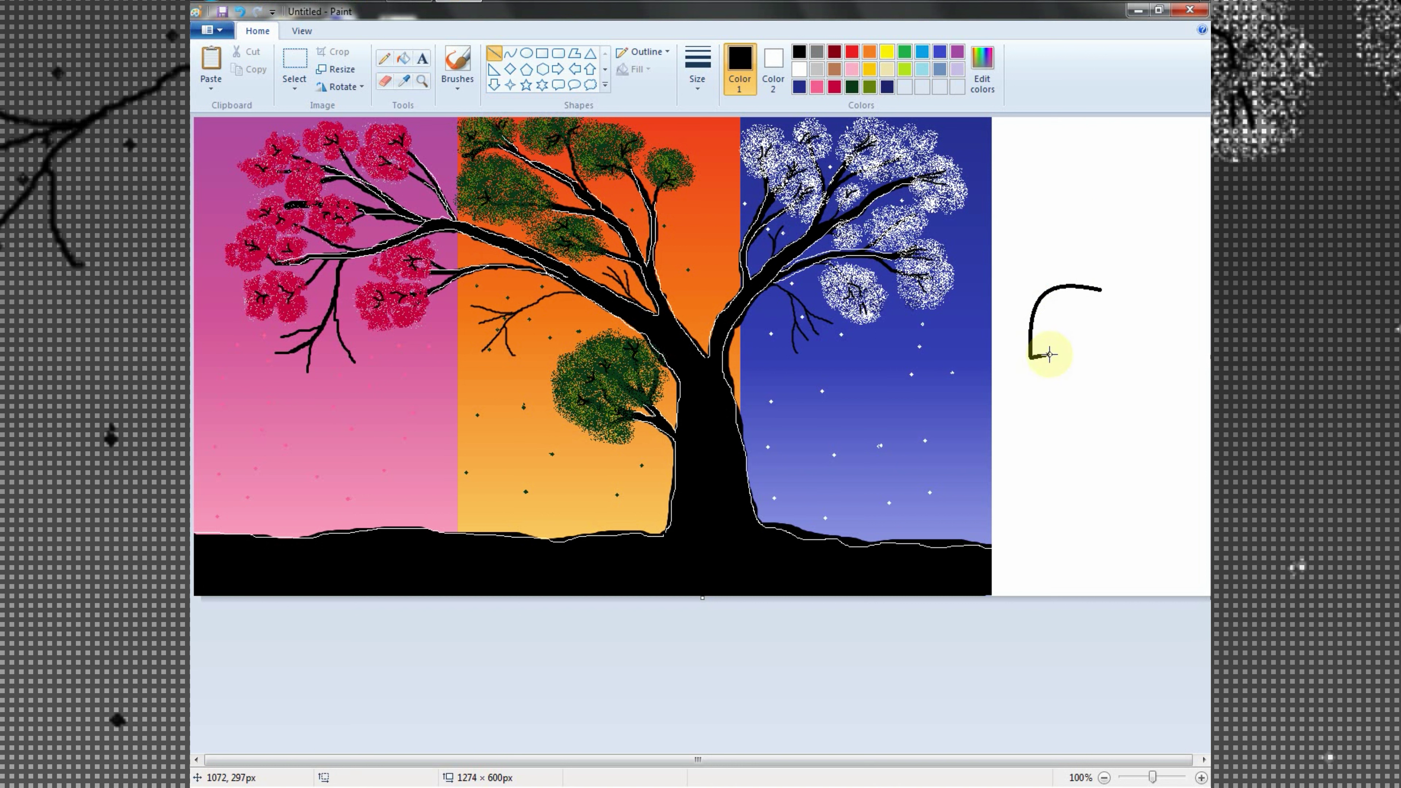
{"action": "left_click", "coordinate": [1066, 358]}
{"action": "left_click", "coordinate": [510, 53]}
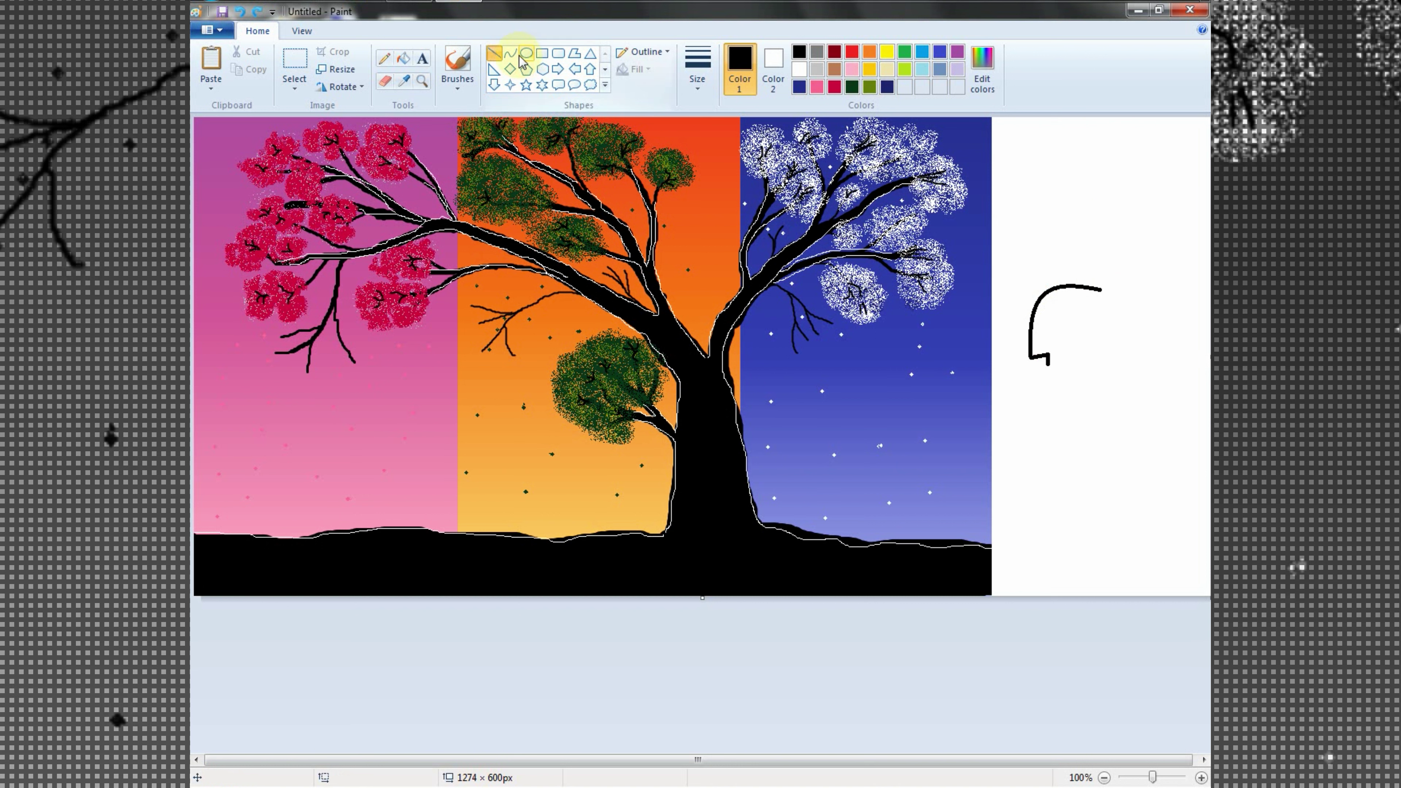
{"action": "mouse_move", "coordinate": [1099, 289]}
{"action": "left_mouse_down"}
{"action": "mouse_move", "coordinate": [1106, 321]}
{"action": "mouse_move", "coordinate": [1046, 378]}
{"action": "mouse_move", "coordinate": [1053, 529]}
{"action": "left_mouse_up"}
Step: Rework the first figure's outline with line and pencil strokes, and reposition it within the blank area using a selection
{"action": "left_click", "coordinate": [494, 53]}
{"action": "key", "text": "ctrl+z"}
{"action": "left_click", "coordinate": [384, 58]}
{"action": "key", "text": "ctrl+z"}
{"action": "left_click", "coordinate": [706, 90]}
{"action": "left_click", "coordinate": [734, 214]}
{"action": "key", "text": "ctrl+z"}
{"action": "left_click", "coordinate": [295, 84]}
{"action": "left_click", "coordinate": [336, 121]}
{"action": "mouse_move", "coordinate": [1010, 204]}
{"action": "left_mouse_down"}
{"action": "mouse_move", "coordinate": [1014, 255]}
{"action": "mouse_move", "coordinate": [1123, 538]}
{"action": "left_mouse_up"}
{"action": "left_click_drag", "start_coordinate": [1038, 527], "coordinate": [1042, 401]}
Step: Pencil the second figure of the couple in the blank area, clean up its outline and fill it with black
{"action": "left_click", "coordinate": [385, 58]}
{"action": "mouse_move", "coordinate": [1055, 449]}
{"action": "left_mouse_down"}
{"action": "mouse_move", "coordinate": [1044, 523]}
{"action": "mouse_move", "coordinate": [1059, 524]}
{"action": "mouse_move", "coordinate": [1085, 399]}
{"action": "mouse_move", "coordinate": [1123, 521]}
{"action": "mouse_move", "coordinate": [1089, 394]}
{"action": "mouse_move", "coordinate": [1105, 392]}
{"action": "mouse_move", "coordinate": [1099, 361]}
{"action": "mouse_move", "coordinate": [1088, 393]}
{"action": "mouse_move", "coordinate": [1104, 391]}
{"action": "mouse_move", "coordinate": [1081, 332]}
{"action": "left_mouse_up"}
{"action": "key", "text": "ctrl+z"}
{"action": "key", "text": "ctrl+z"}
{"action": "mouse_move", "coordinate": [1090, 393]}
{"action": "left_mouse_down"}
{"action": "mouse_move", "coordinate": [1094, 273]}
{"action": "mouse_move", "coordinate": [1146, 302]}
{"action": "mouse_move", "coordinate": [1080, 235]}
{"action": "mouse_move", "coordinate": [1138, 287]}
{"action": "mouse_move", "coordinate": [1173, 261]}
{"action": "left_mouse_up"}
{"action": "left_click", "coordinate": [385, 81]}
{"action": "left_click", "coordinate": [384, 58]}
{"action": "left_click", "coordinate": [403, 58]}
{"action": "left_click", "coordinate": [1074, 209]}
Step: Select the couple's silhouette and place it on the ground in the pink panel
{"action": "left_click", "coordinate": [295, 60]}
{"action": "left_click_drag", "start_coordinate": [1018, 136], "coordinate": [1190, 547]}
{"action": "mouse_move", "coordinate": [1091, 380]}
{"action": "left_mouse_down"}
{"action": "mouse_move", "coordinate": [889, 404]}
{"action": "mouse_move", "coordinate": [300, 279]}
{"action": "mouse_move", "coordinate": [253, 500]}
{"action": "left_mouse_up"}
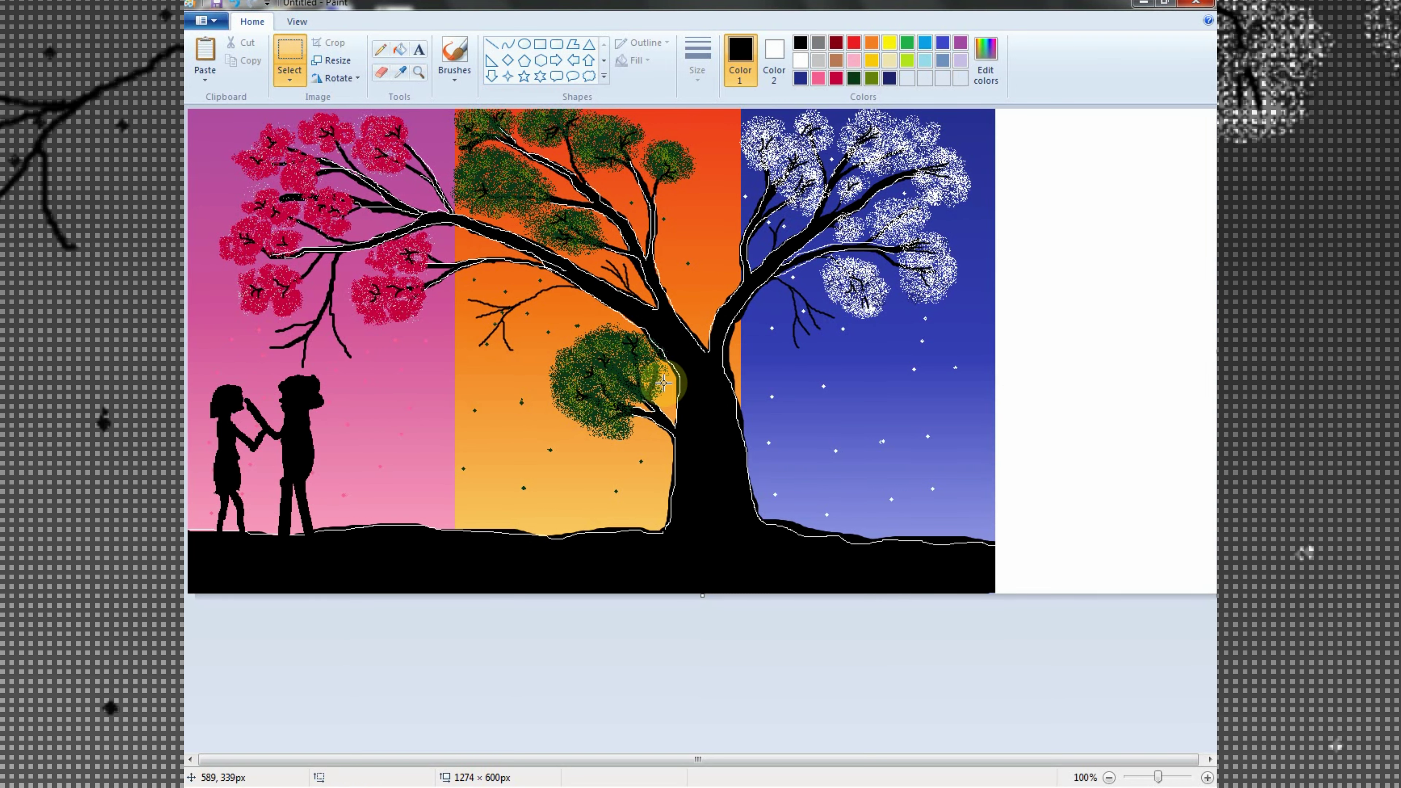
Step: Outline a standing man in a long coat in the blank area and fill his silhouette with black
{"action": "mouse_move", "coordinate": [1054, 321]}
{"action": "left_mouse_down"}
{"action": "mouse_move", "coordinate": [1101, 313]}
{"action": "mouse_move", "coordinate": [1042, 430]}
{"action": "mouse_move", "coordinate": [1081, 485]}
{"action": "mouse_move", "coordinate": [1117, 485]}
{"action": "left_mouse_up"}
{"action": "left_click_drag", "start_coordinate": [1122, 352], "coordinate": [1101, 568]}
{"action": "left_click", "coordinate": [1151, 528]}
{"action": "left_click", "coordinate": [400, 49]}
{"action": "left_click", "coordinate": [1079, 527]}
{"action": "left_click", "coordinate": [1087, 400]}
{"action": "left_click", "coordinate": [290, 50]}
{"action": "left_click_drag", "start_coordinate": [1111, 277], "coordinate": [1140, 325]}
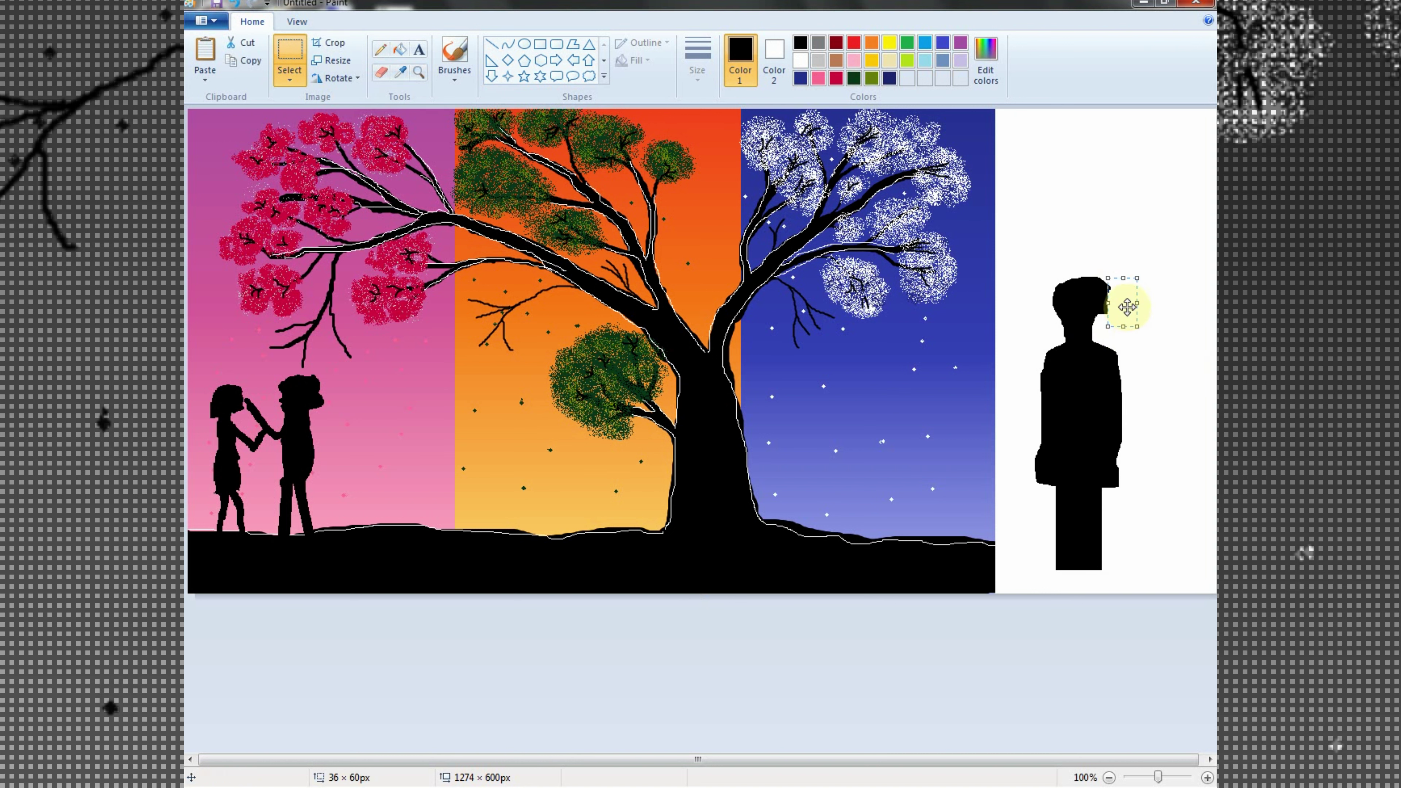
{"action": "key", "text": "ctrl+z"}
{"action": "key", "text": "ctrl+z"}
{"action": "key", "text": "ctrl+y"}
Step: Set the secondary colour to black and patch the side of the standing man's head with the eraser
{"action": "left_click", "coordinate": [382, 72]}
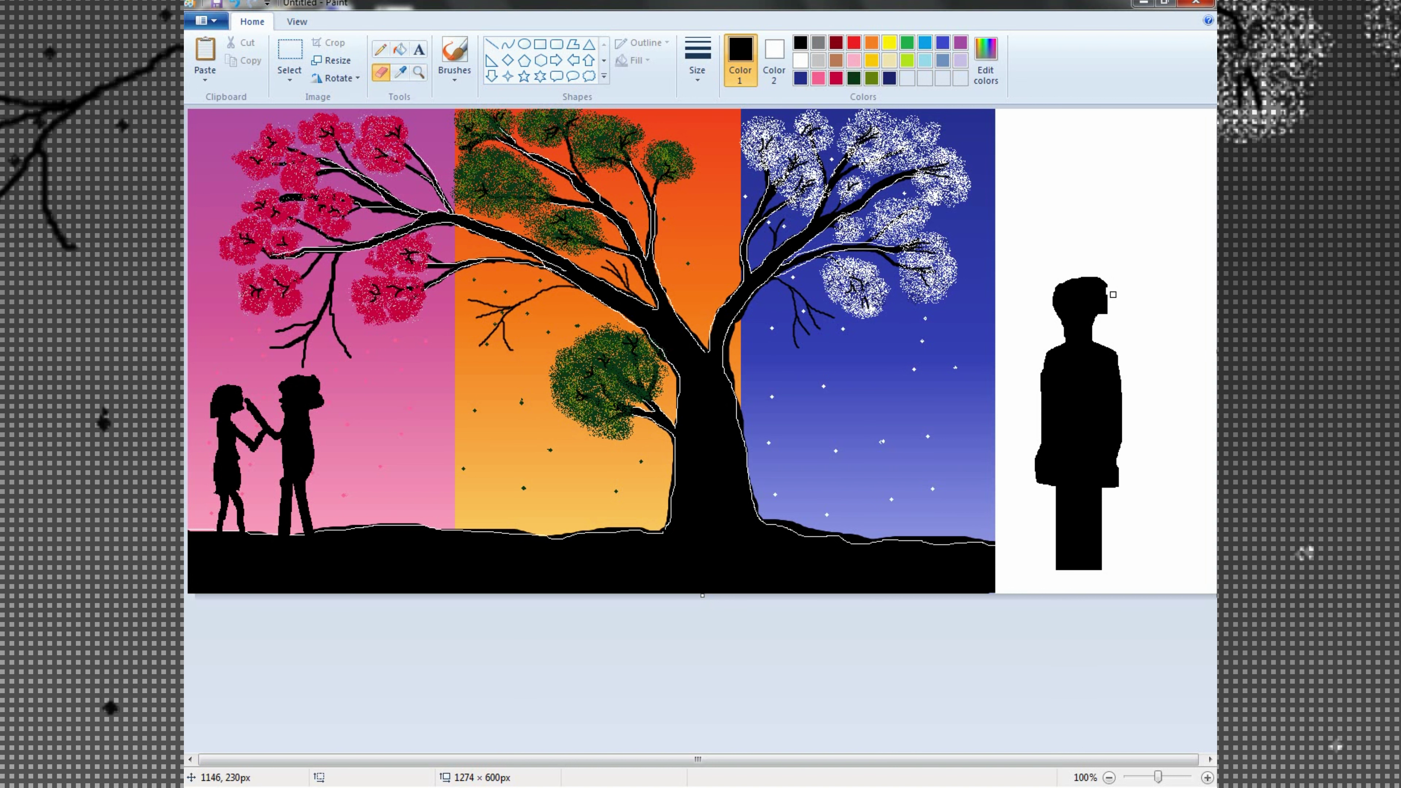
{"action": "left_click", "coordinate": [775, 63]}
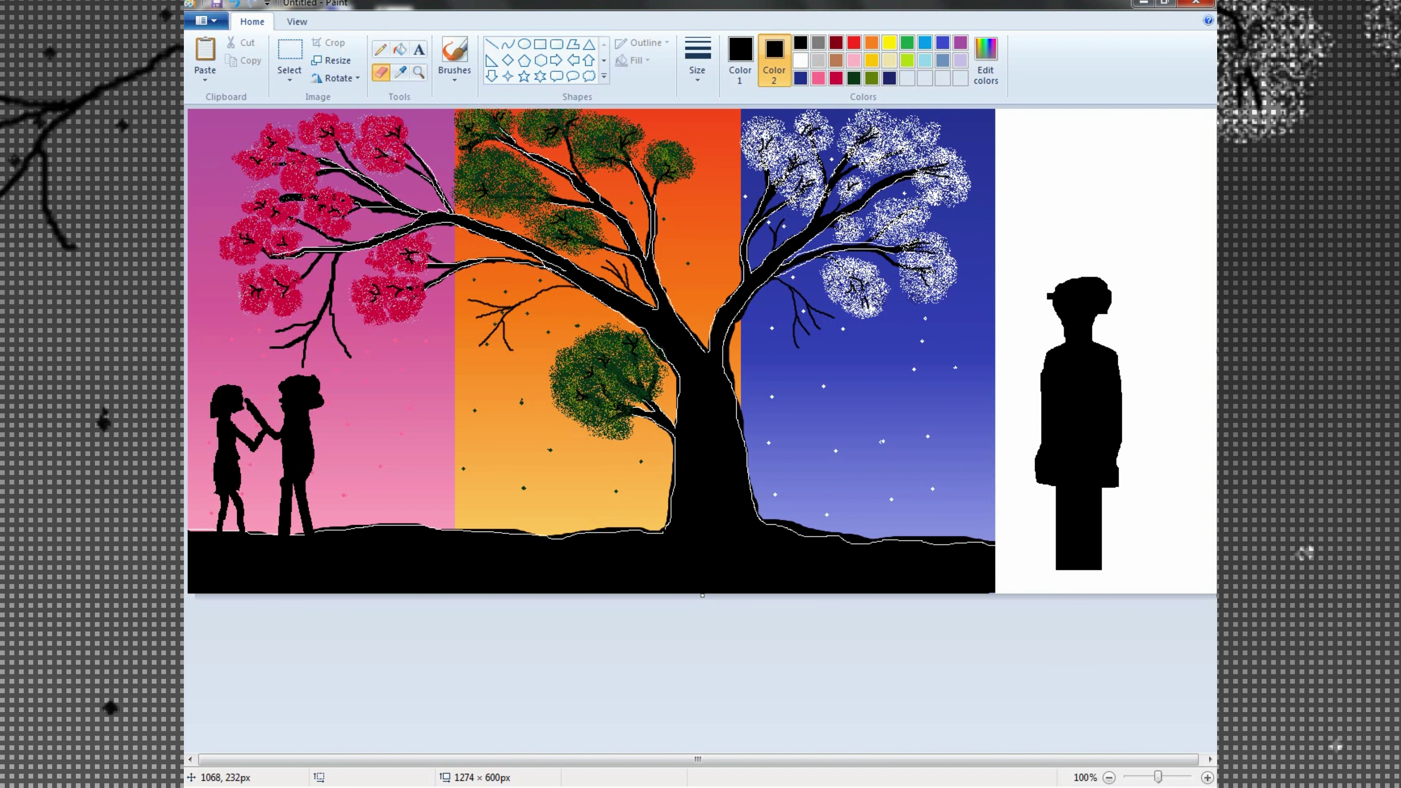
Step: Select the standing man, move him onto the ground in the orange panel and shrink the selection to about 81 × 194 px
{"action": "left_click", "coordinate": [289, 50]}
{"action": "left_click_drag", "start_coordinate": [1009, 231], "coordinate": [1154, 581]}
{"action": "left_click_drag", "start_coordinate": [1078, 405], "coordinate": [1079, 405]}
{"action": "key", "text": "ctrl+z"}
{"action": "mouse_move", "coordinate": [1020, 231]}
{"action": "left_mouse_down"}
{"action": "mouse_move", "coordinate": [1051, 583]}
{"action": "mouse_move", "coordinate": [1151, 583]}
{"action": "left_mouse_up"}
{"action": "left_click_drag", "start_coordinate": [1097, 441], "coordinate": [1099, 440]}
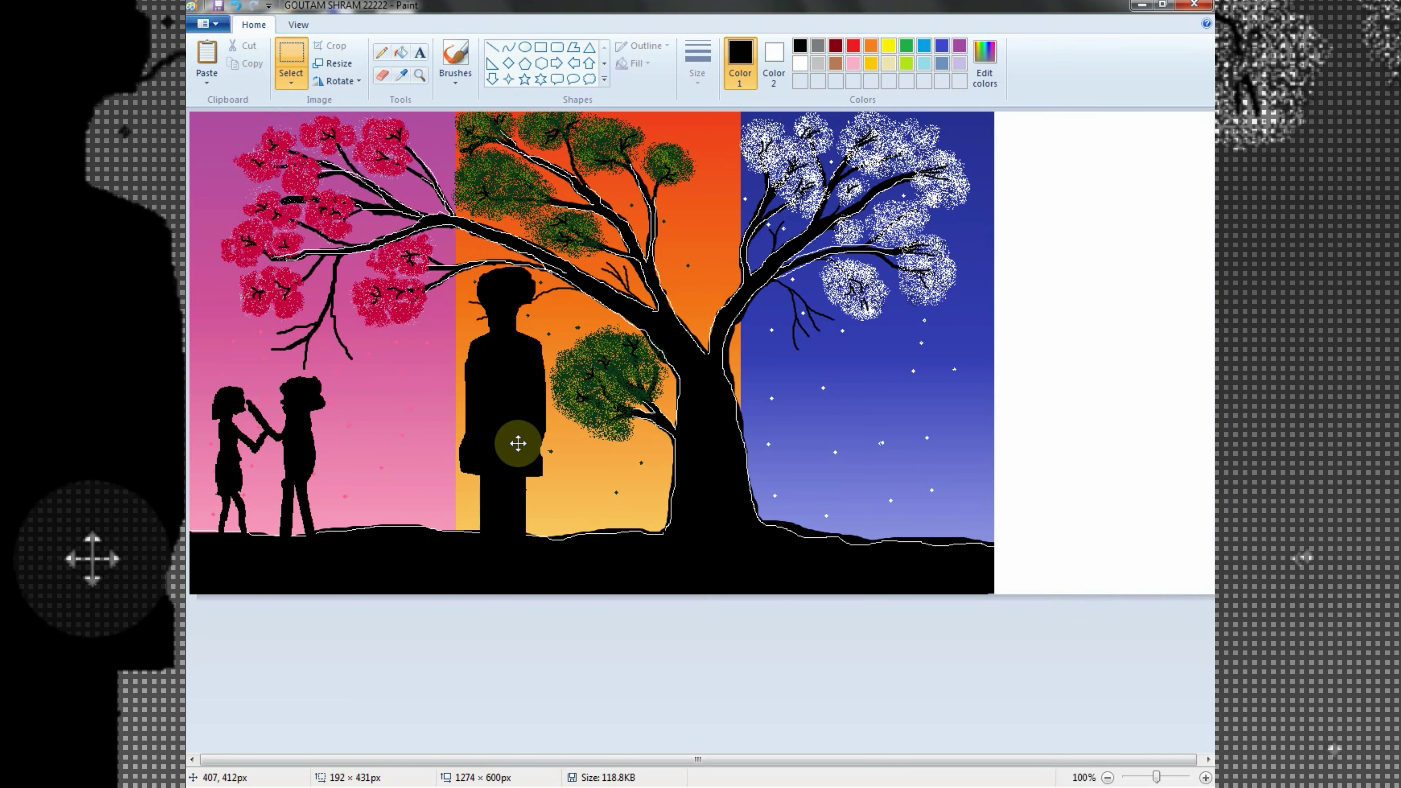
{"action": "left_click_drag", "start_coordinate": [577, 536], "coordinate": [516, 448]}
{"action": "left_click_drag", "start_coordinate": [573, 557], "coordinate": [536, 547]}
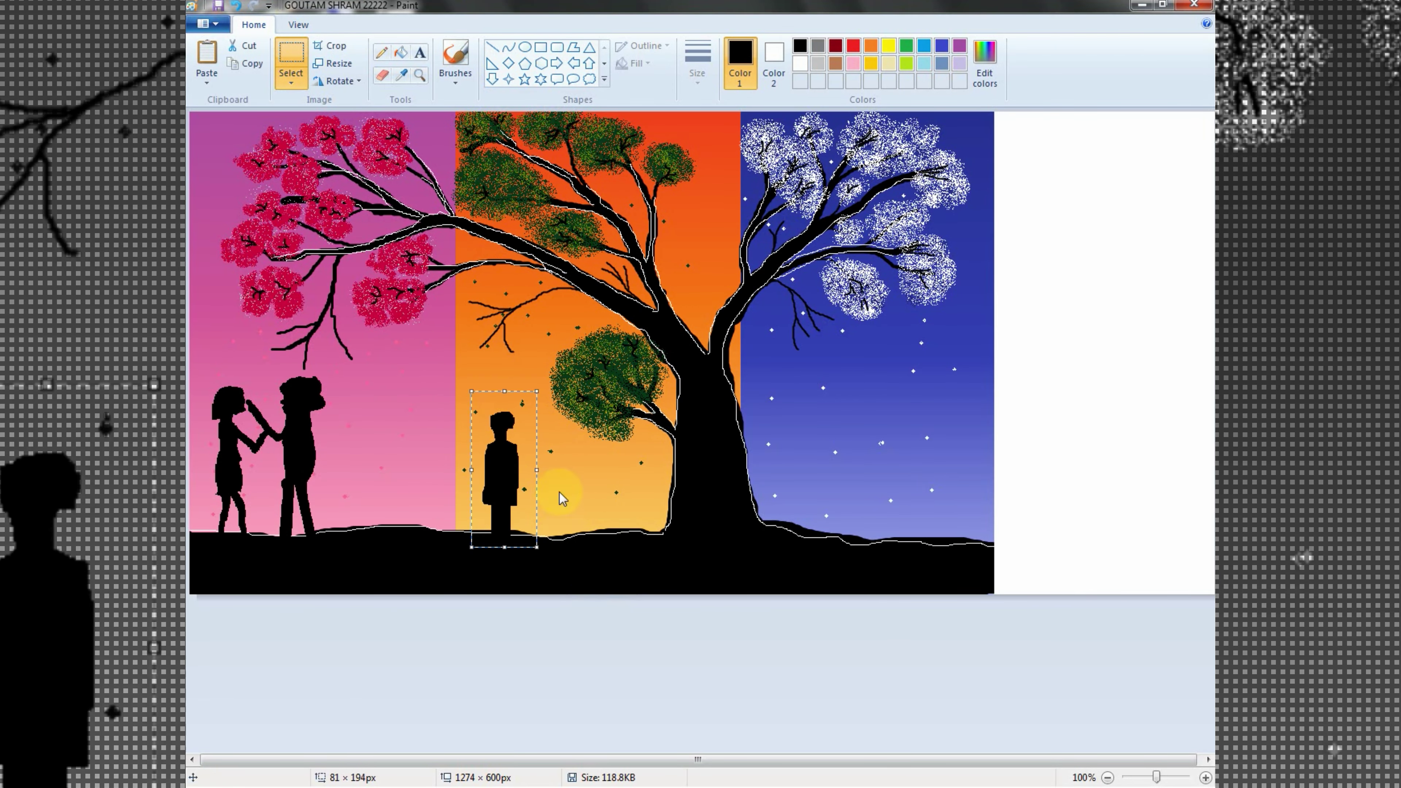
{"action": "key", "text": "ctrl+z"}
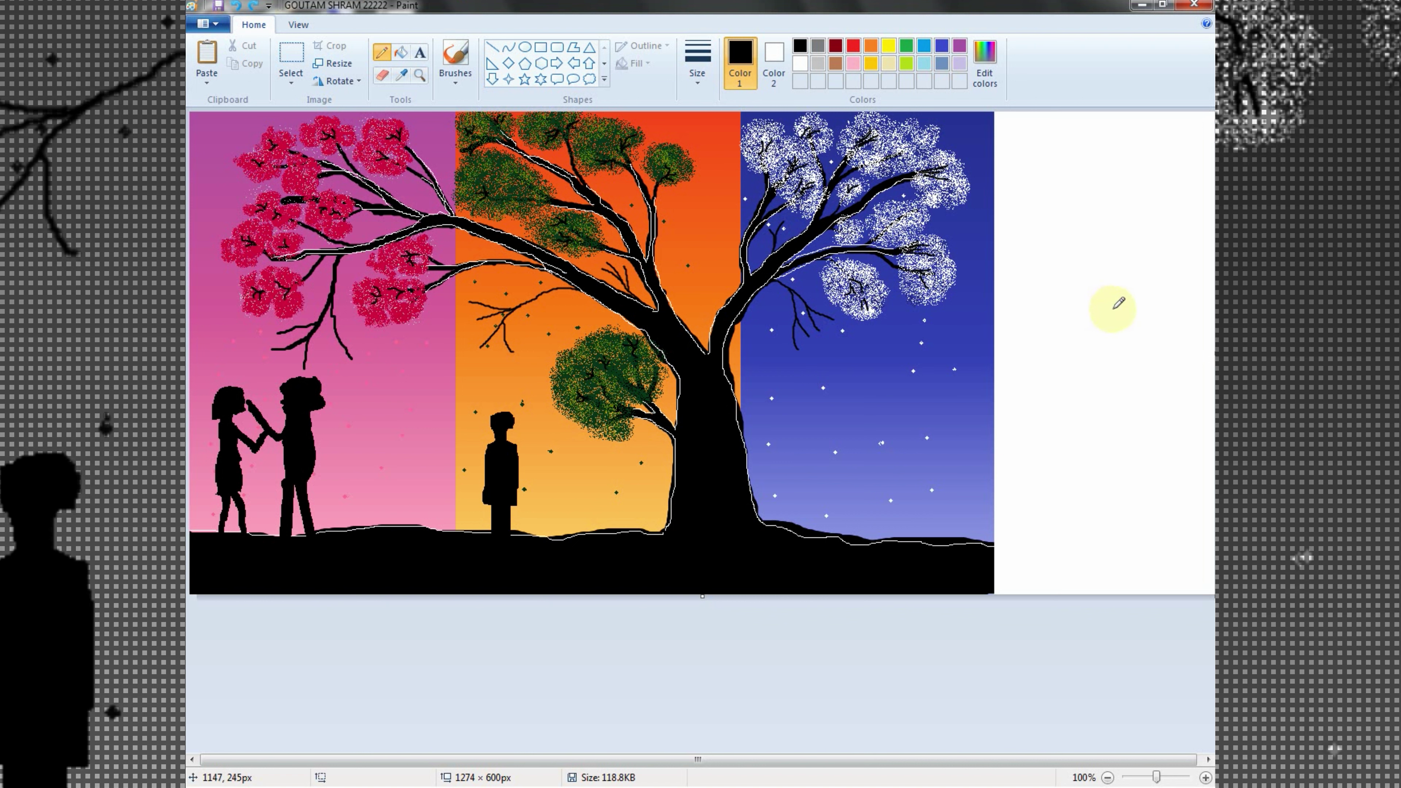
Step: Pencil the outline of a hunched, hooded figure with an outstretched hand and legs in the blank area
{"action": "left_click_drag", "start_coordinate": [1062, 336], "coordinate": [1105, 292]}
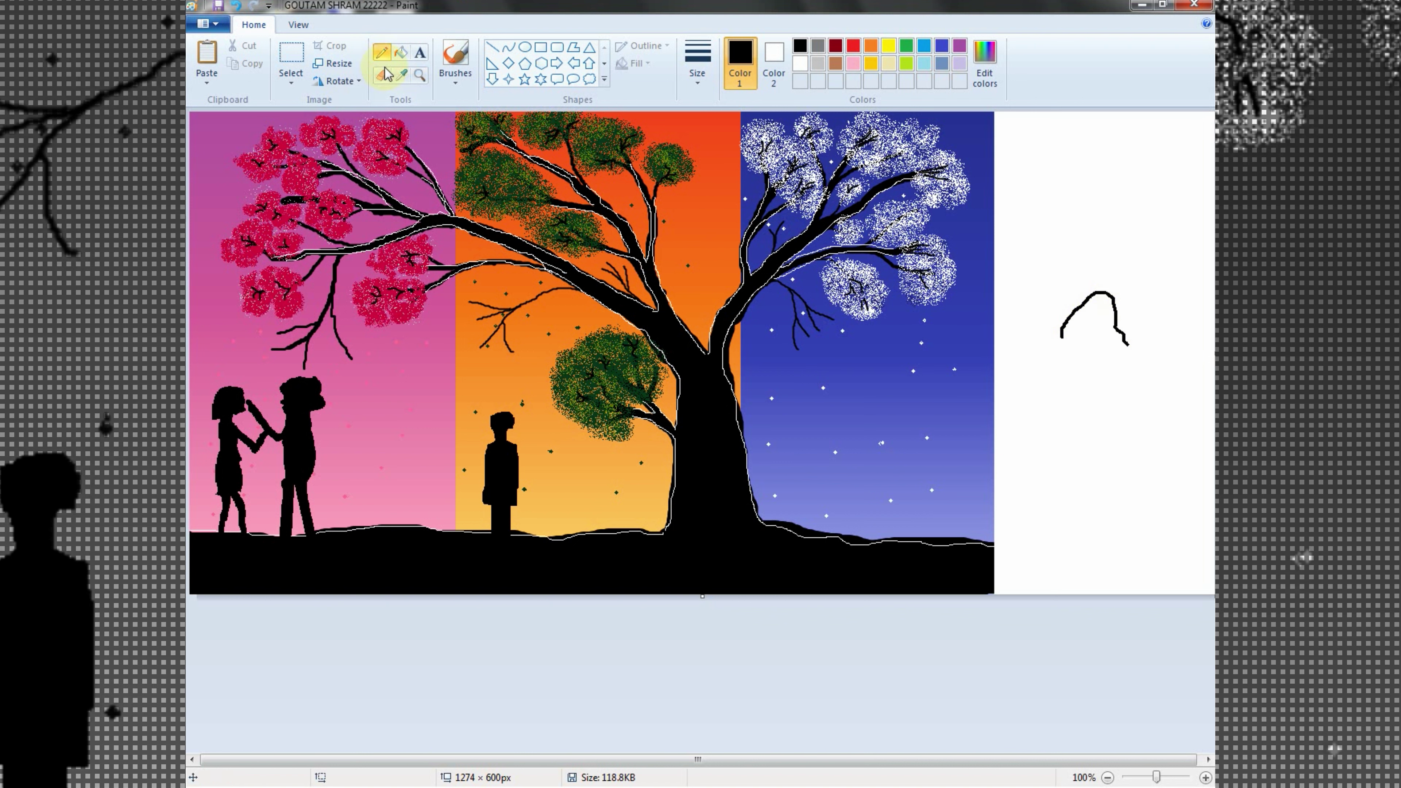
{"action": "key", "text": "ctrl+z"}
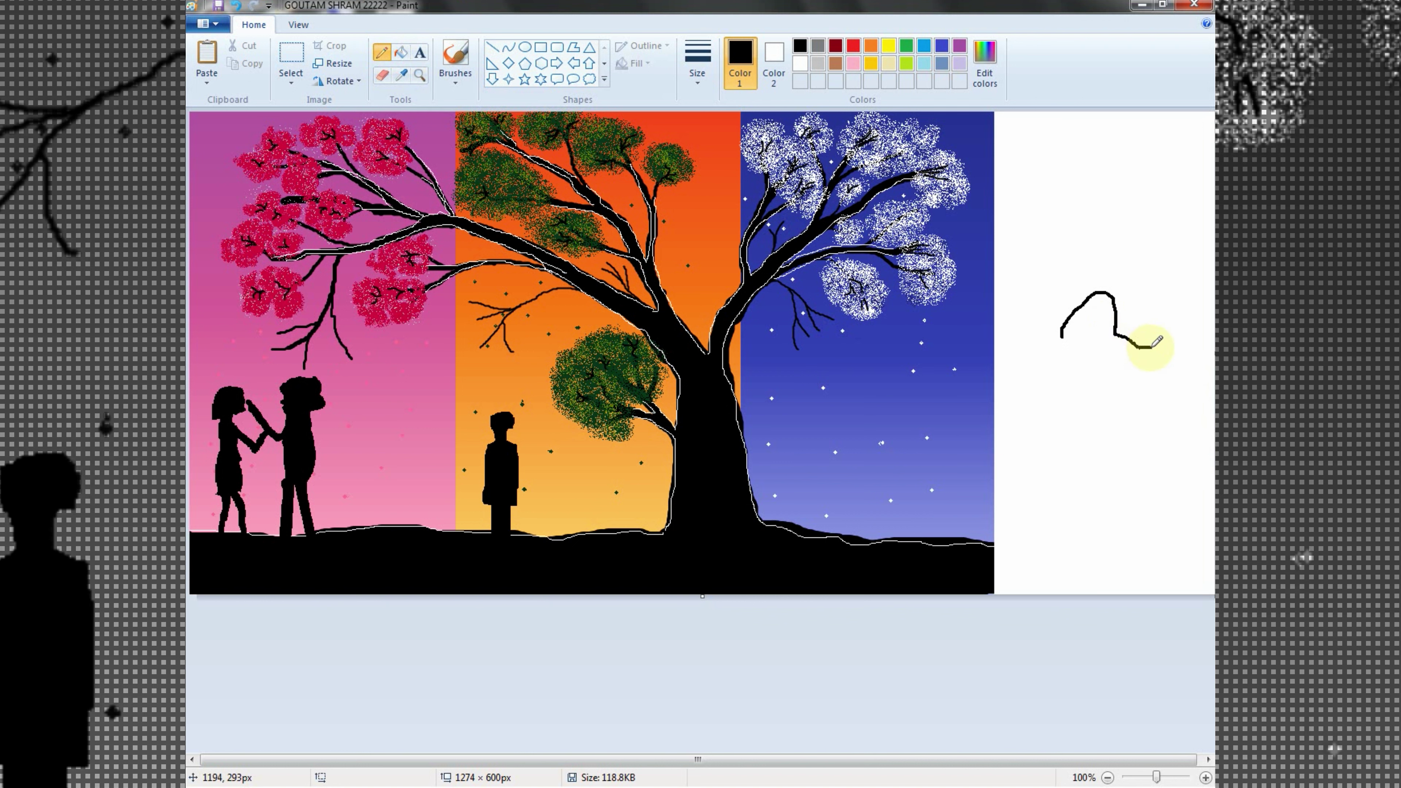
{"action": "left_click_drag", "start_coordinate": [1121, 334], "coordinate": [1166, 371]}
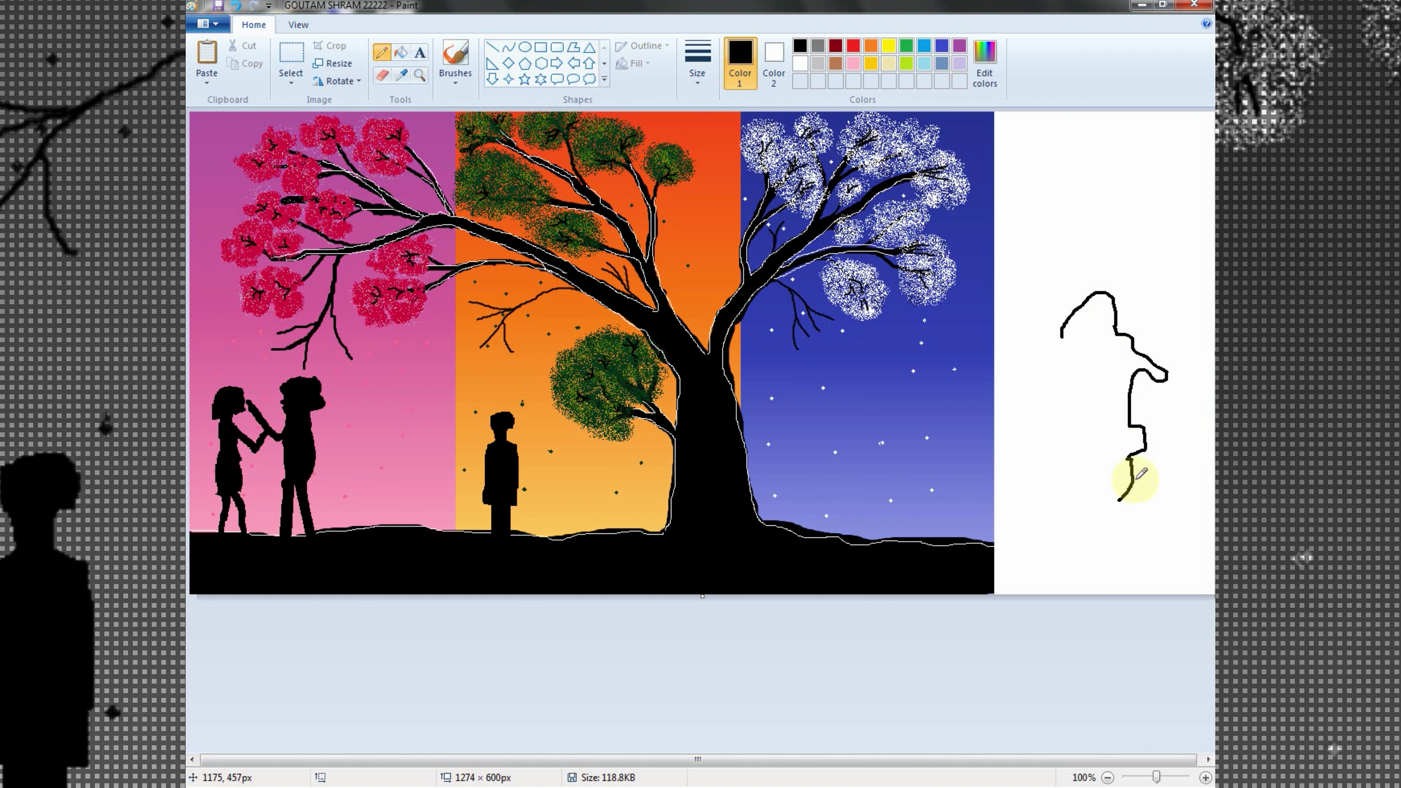
{"action": "left_click_drag", "start_coordinate": [1061, 336], "coordinate": [1049, 386]}
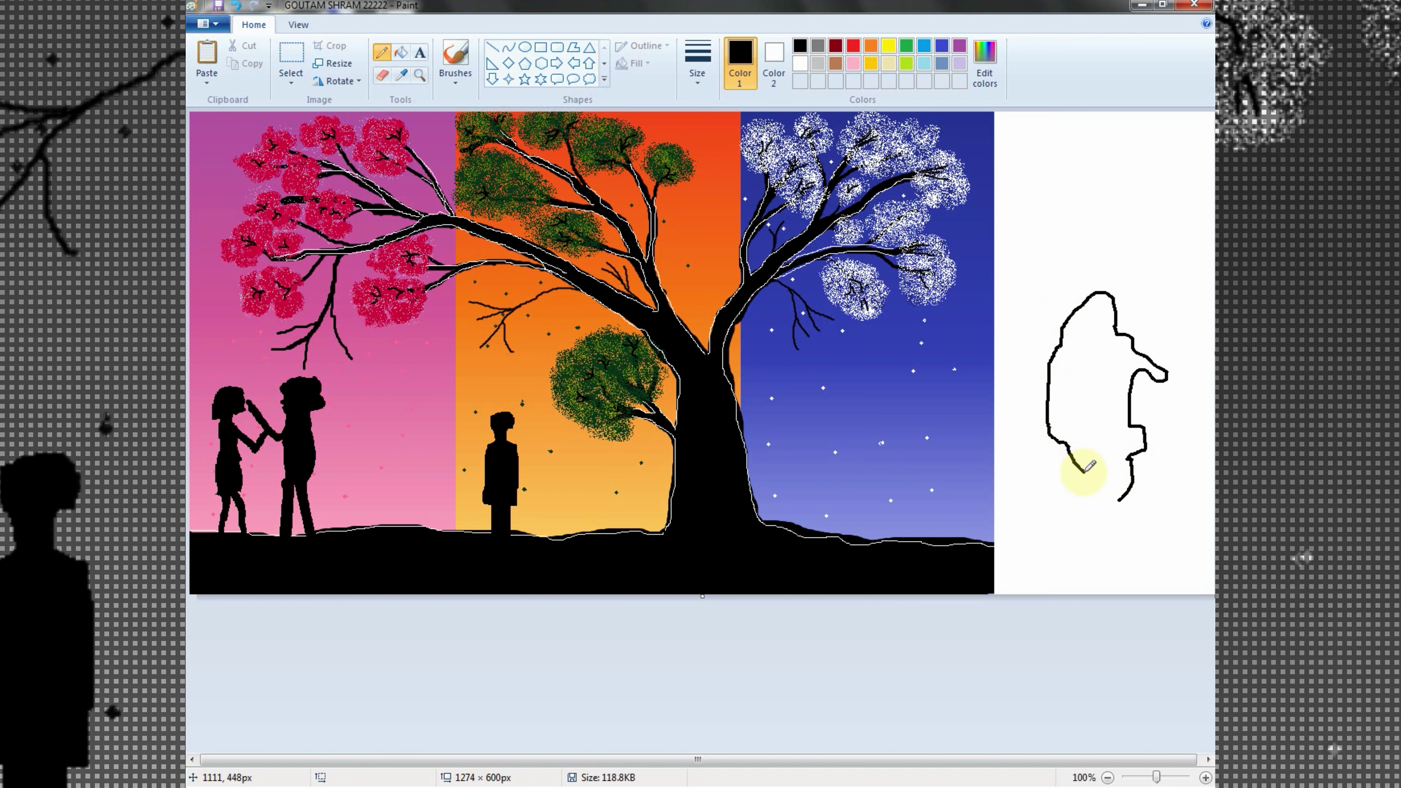
{"action": "mouse_move", "coordinate": [1083, 472]}
{"action": "left_mouse_down"}
{"action": "mouse_move", "coordinate": [1117, 535]}
{"action": "mouse_move", "coordinate": [1129, 461]}
{"action": "left_mouse_up"}
{"action": "mouse_move", "coordinate": [1119, 500]}
{"action": "left_mouse_down"}
{"action": "mouse_move", "coordinate": [1088, 516]}
{"action": "mouse_move", "coordinate": [1122, 489]}
{"action": "left_mouse_up"}
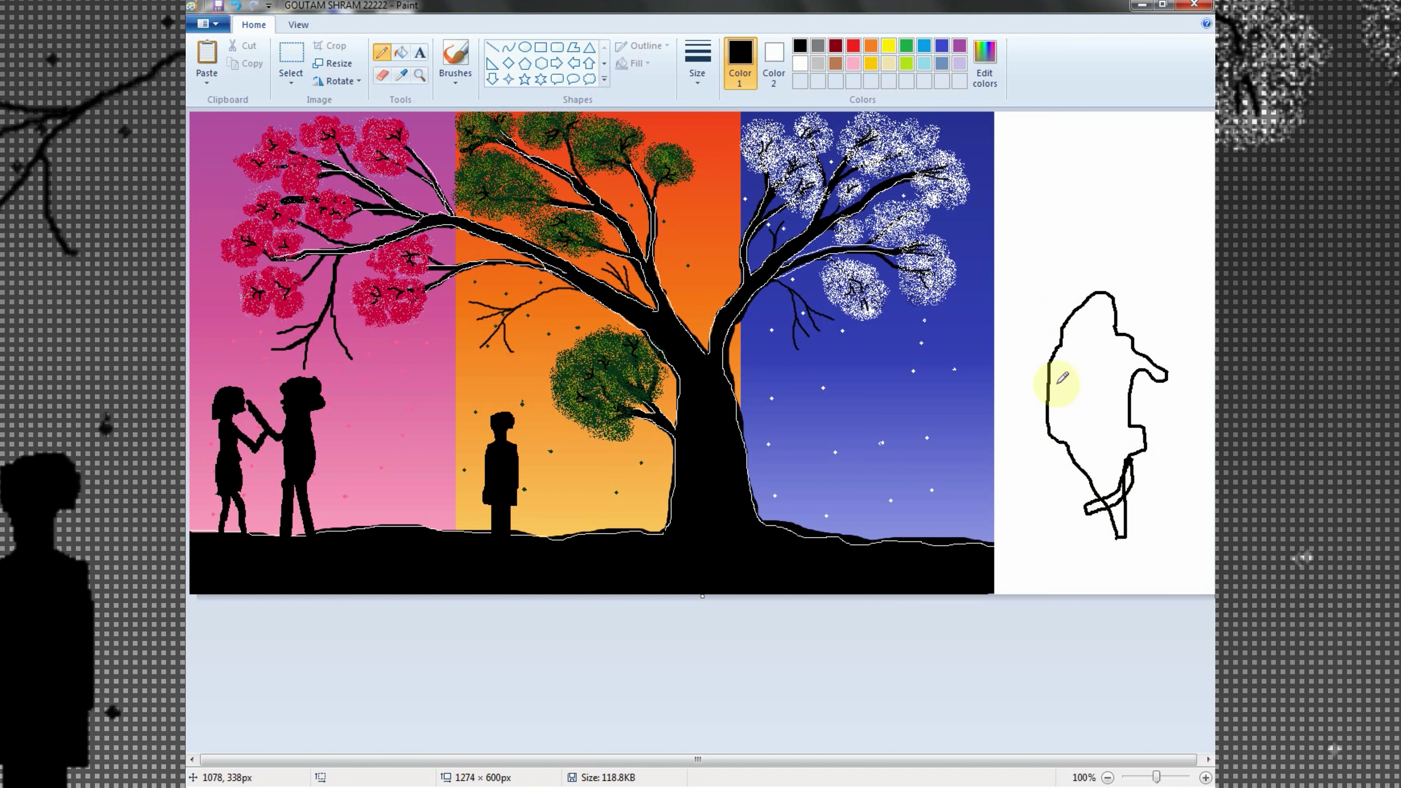
Step: Fill the hunched figure with black and draw a straight walking cane down from its hand
{"action": "left_click", "coordinate": [401, 53]}
{"action": "left_click", "coordinate": [1094, 411]}
{"action": "left_click", "coordinate": [492, 47]}
{"action": "left_click_drag", "start_coordinate": [1163, 375], "coordinate": [1189, 503]}
Step: Select the hunched figure with its cane, shrink it and place it beside the standing man in the orange panel
{"action": "left_click", "coordinate": [291, 54]}
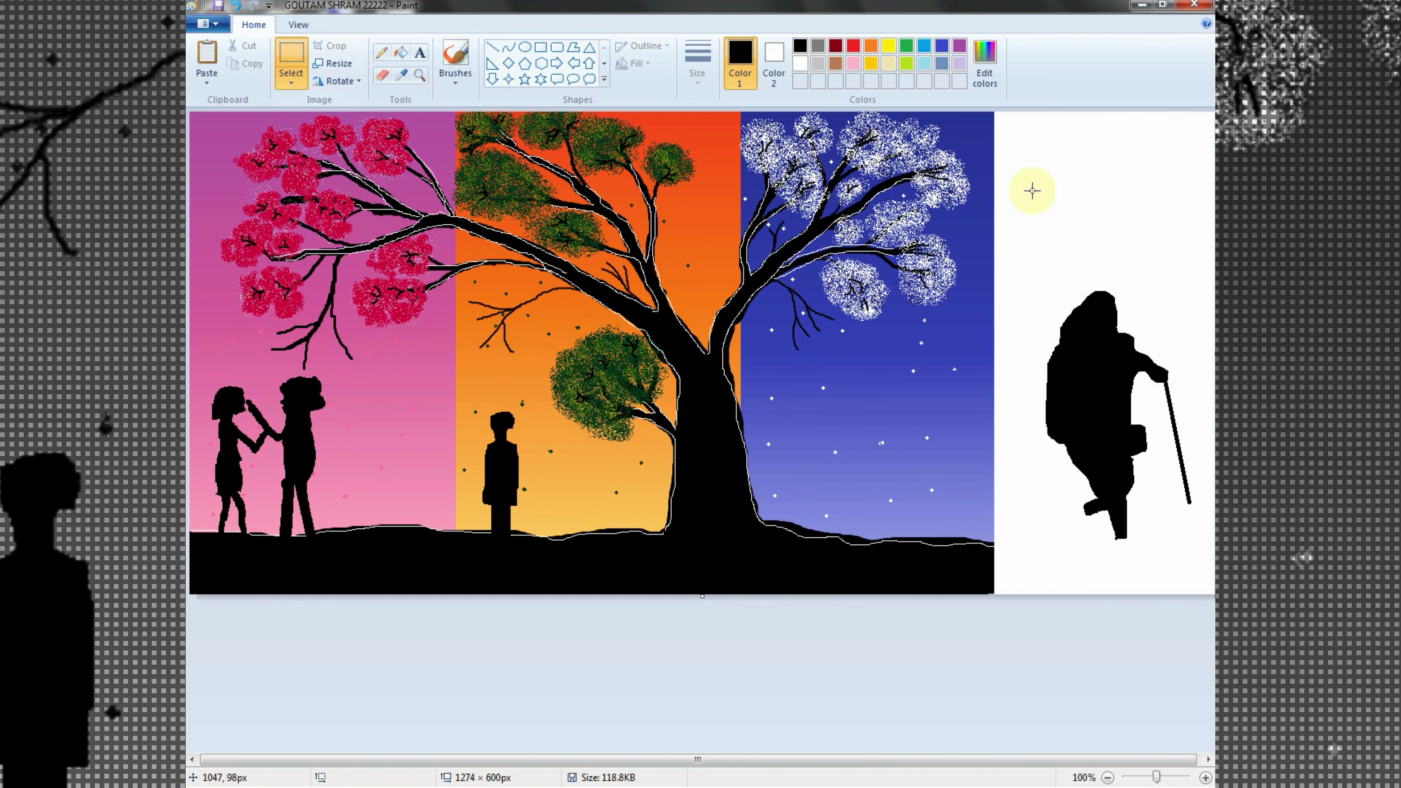
{"action": "left_click_drag", "start_coordinate": [1031, 191], "coordinate": [1207, 571]}
{"action": "left_click_drag", "start_coordinate": [1108, 420], "coordinate": [602, 441]}
{"action": "left_click_drag", "start_coordinate": [702, 592], "coordinate": [604, 351]}
{"action": "left_click_drag", "start_coordinate": [568, 270], "coordinate": [546, 471]}
{"action": "left_click_drag", "start_coordinate": [542, 411], "coordinate": [542, 393]}
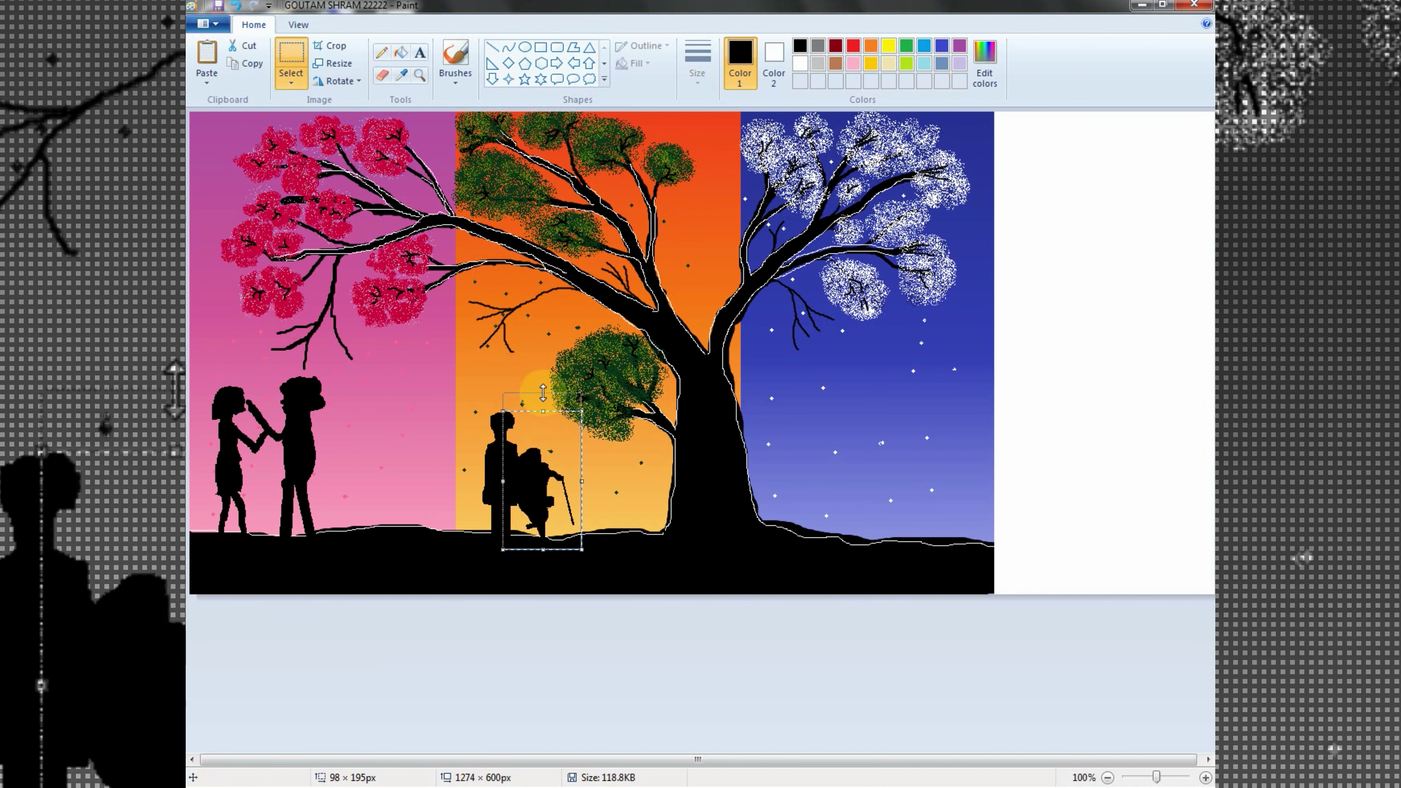
{"action": "left_click_drag", "start_coordinate": [582, 472], "coordinate": [601, 472]}
{"action": "left_click_drag", "start_coordinate": [558, 473], "coordinate": [560, 473]}
{"action": "left_click", "coordinate": [633, 465]}
Step: Trim the blank area off the canvas, reducing it to 999 × 600 px
{"action": "left_click_drag", "start_coordinate": [1217, 353], "coordinate": [993, 355]}
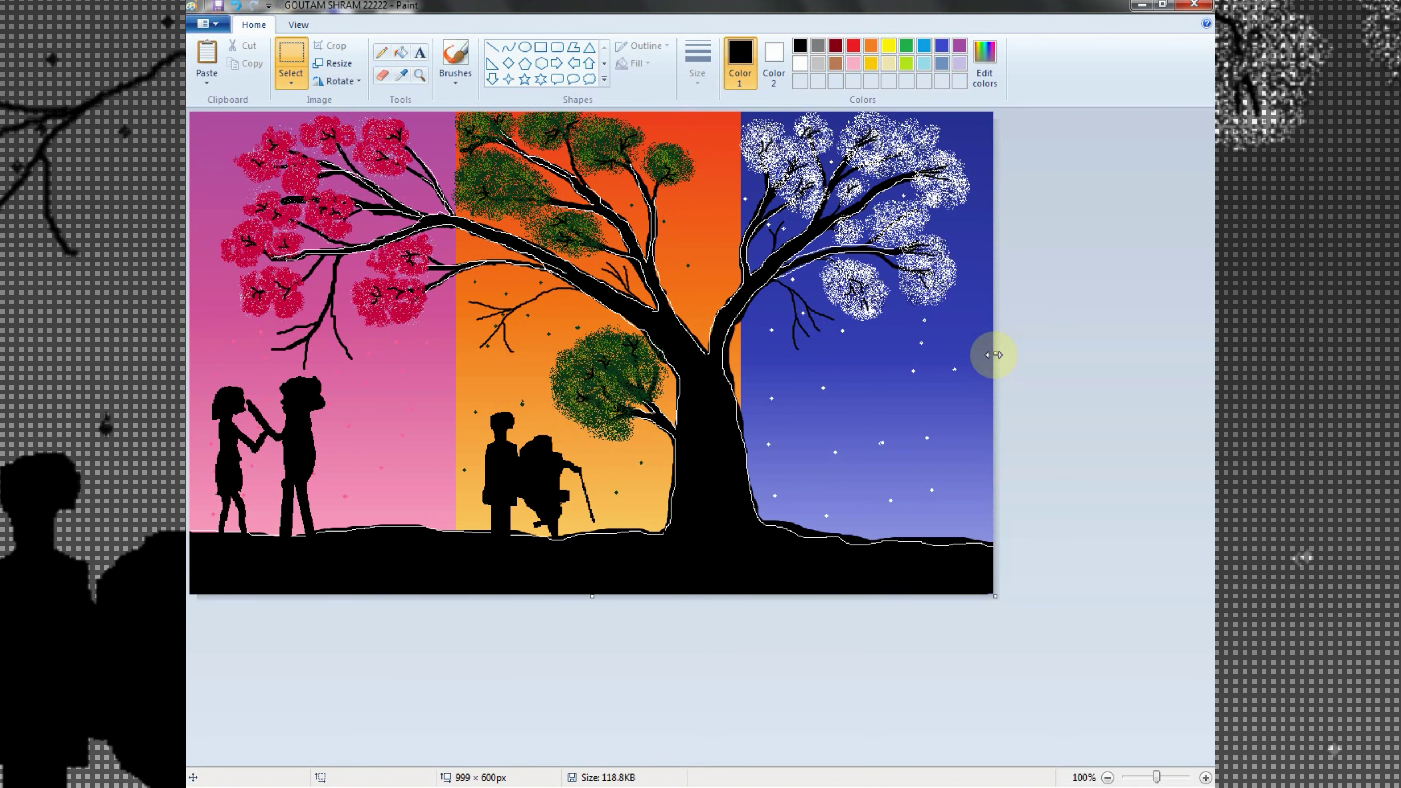